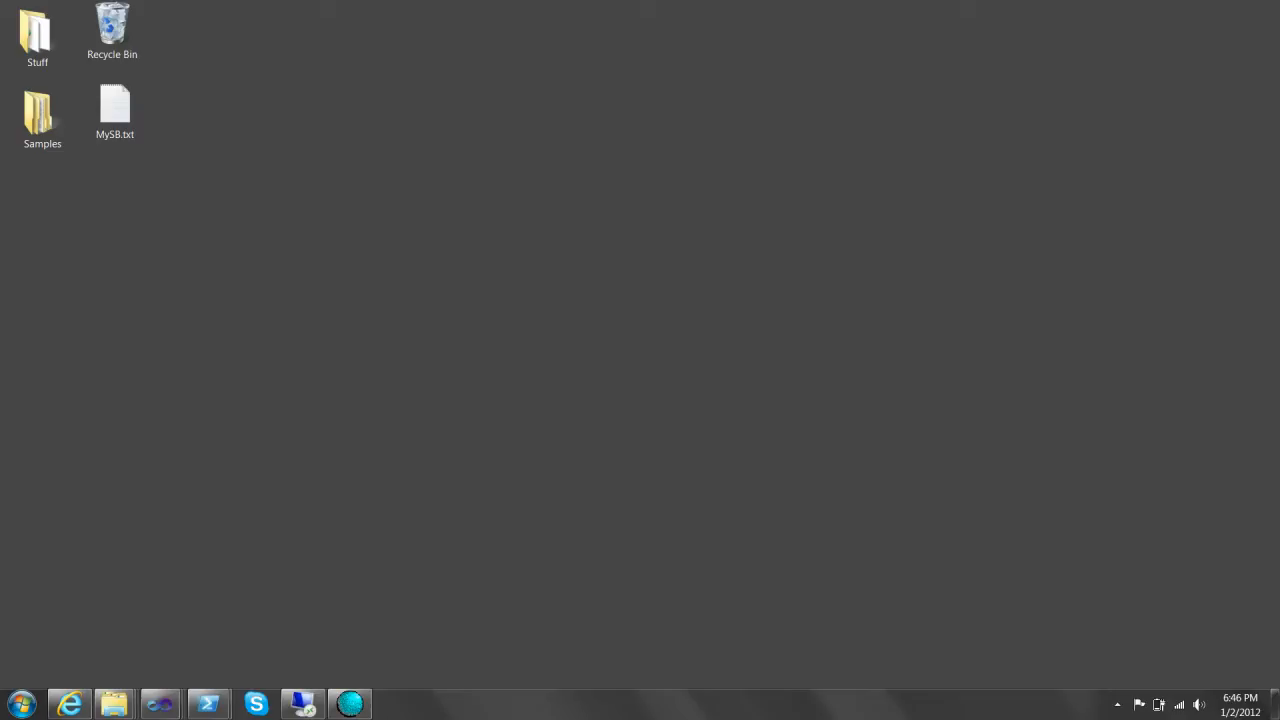
- Refresh the desktop, minimize the Azure portal and open a new Internet Explorer window on Google
right_click(153, 390)
click(190, 449)
click(69, 704)
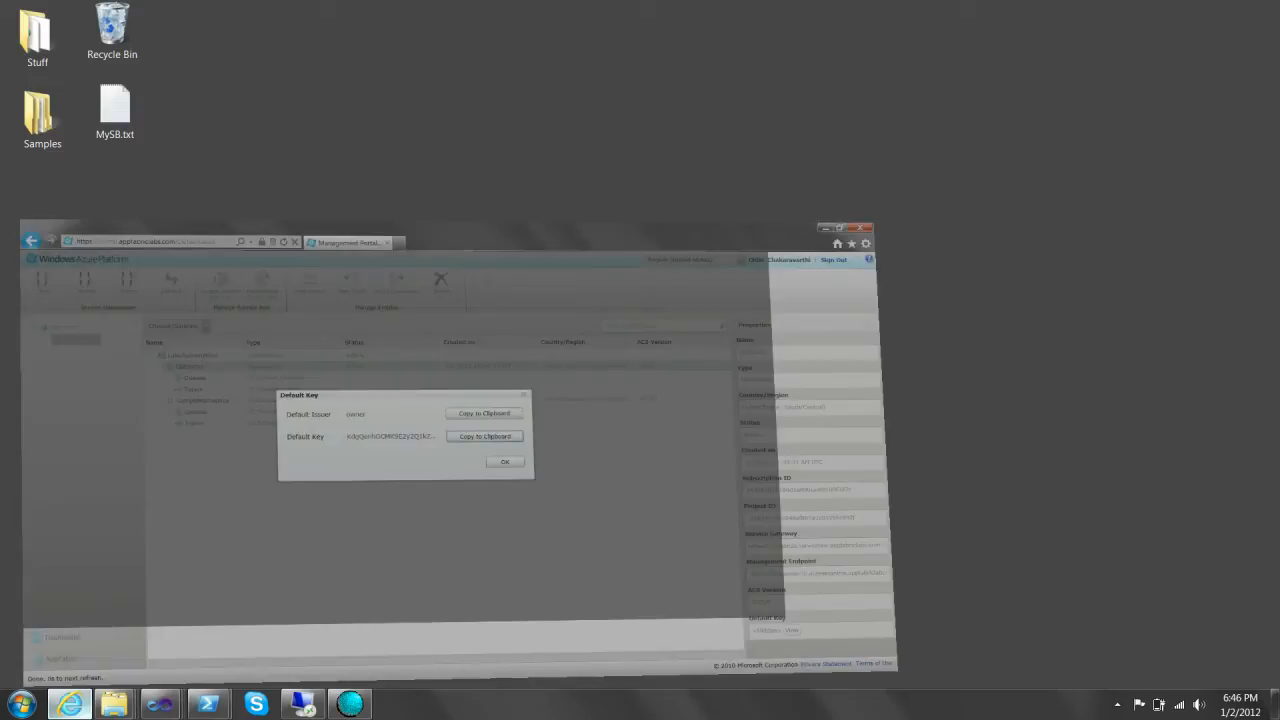
click(69, 704)
right_click(69, 704)
click(66, 627)
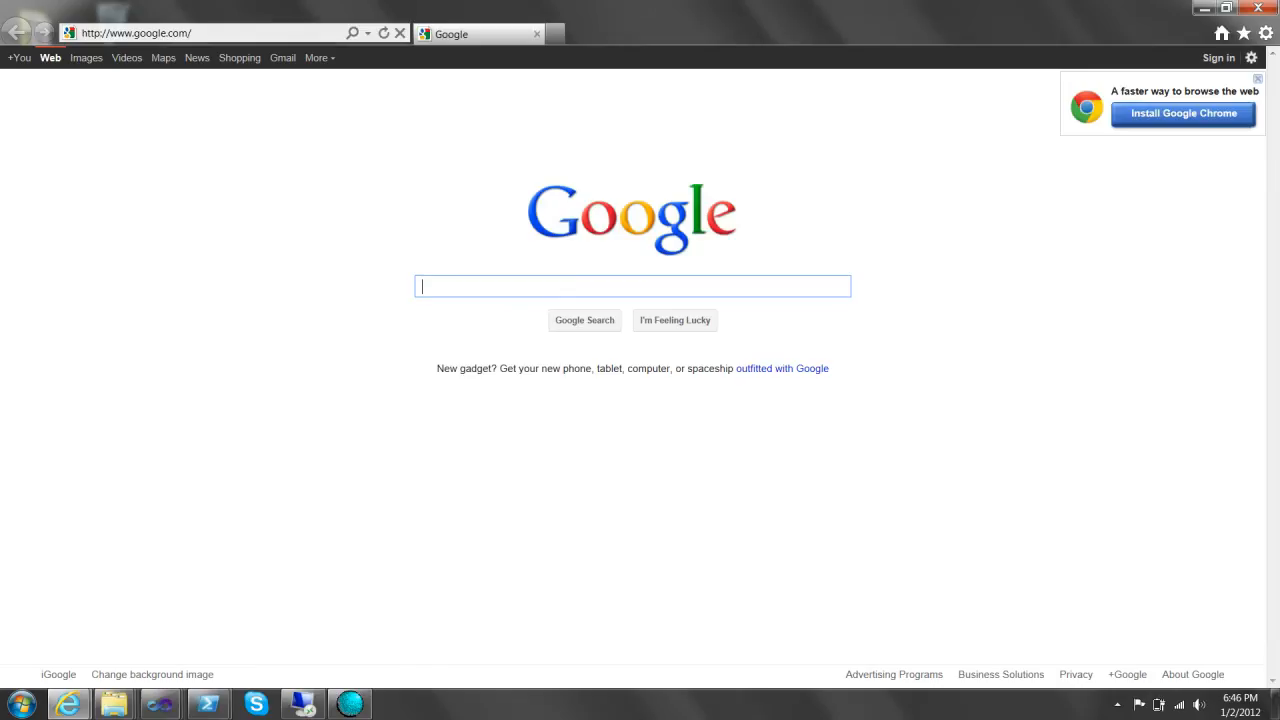
- Go to the EDI portal at edi.appfabriclabs.com
key(alt+d)
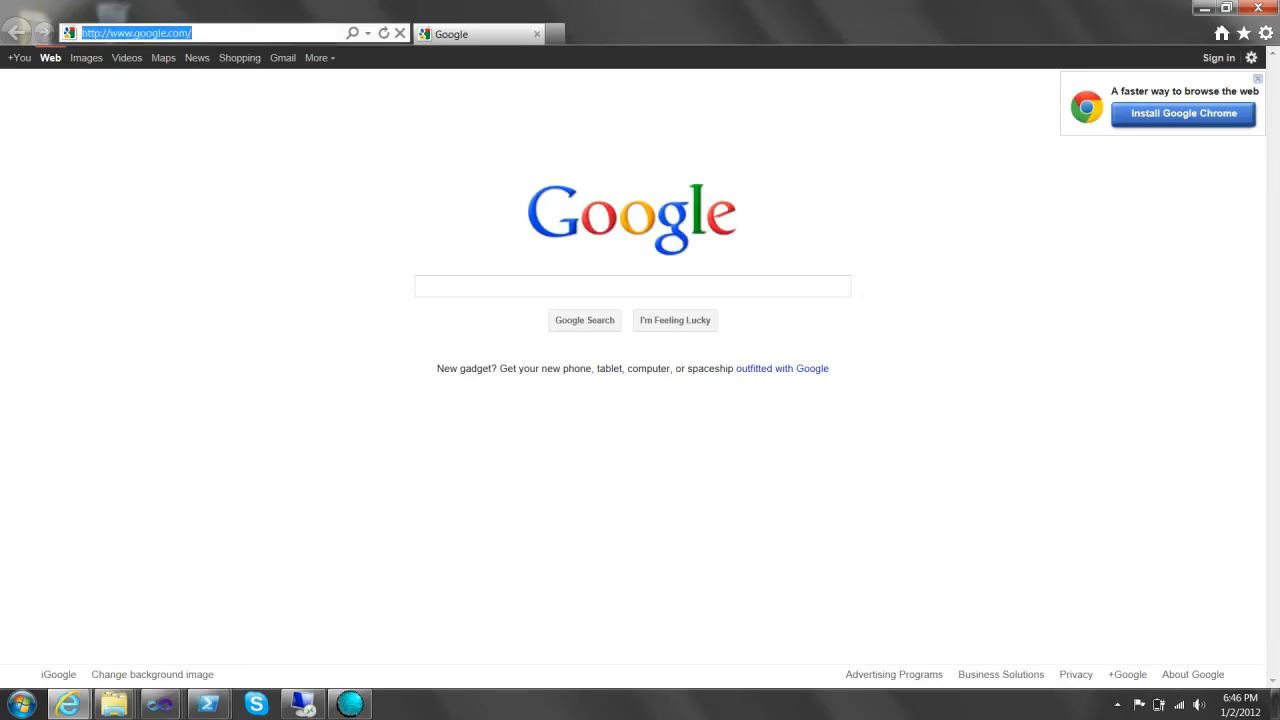
text(edi.appfabriclabs)
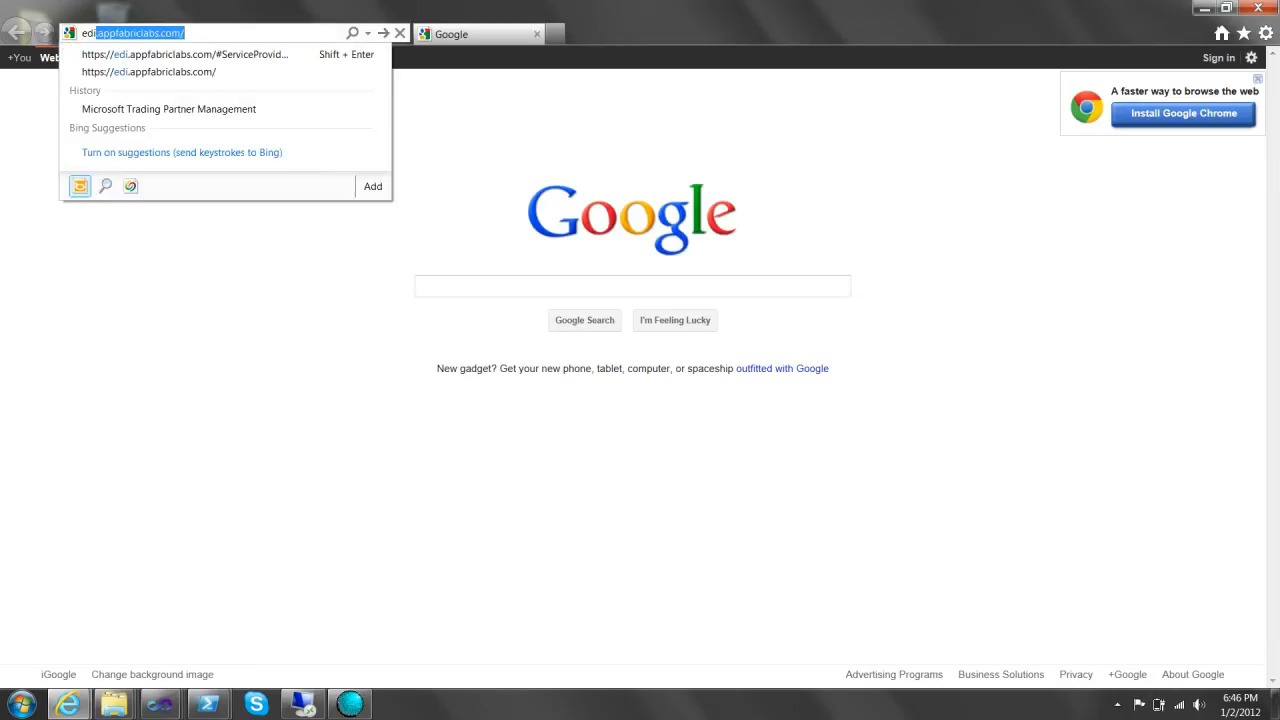
key(Down)
key(Return)
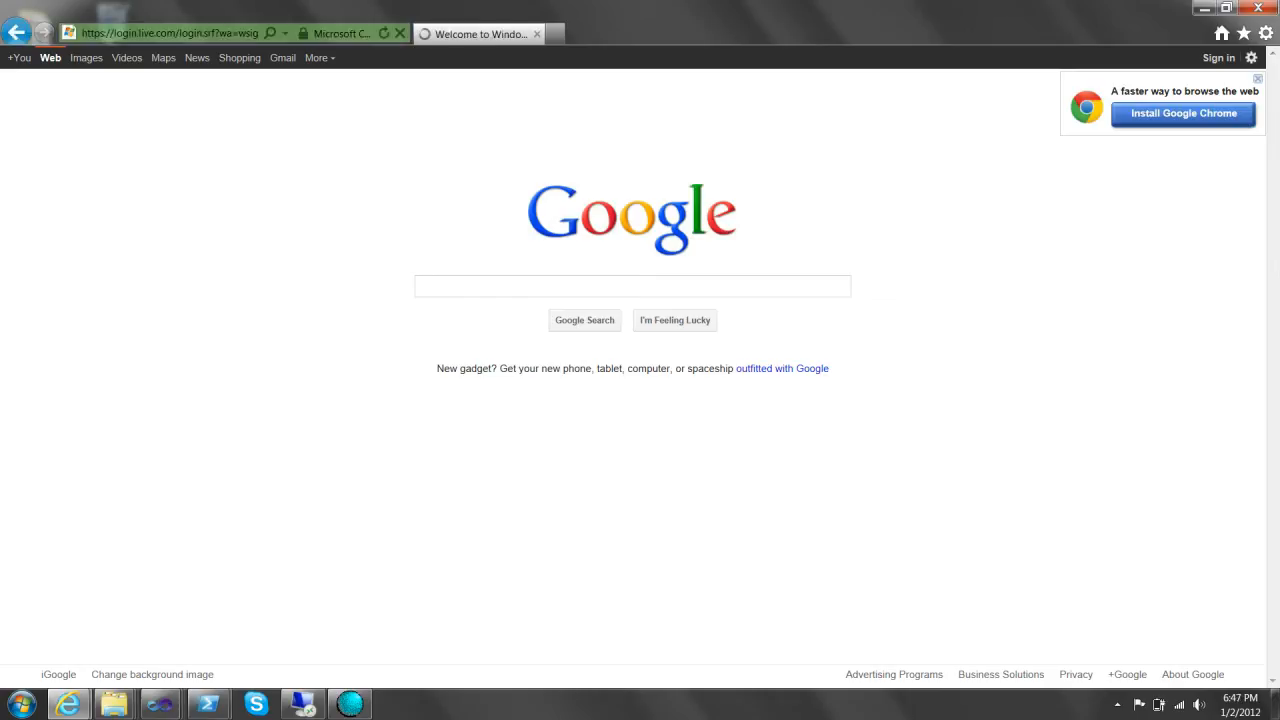
- Sign in with the saved Windows Live ID and its password
key(Down)
key(Down)
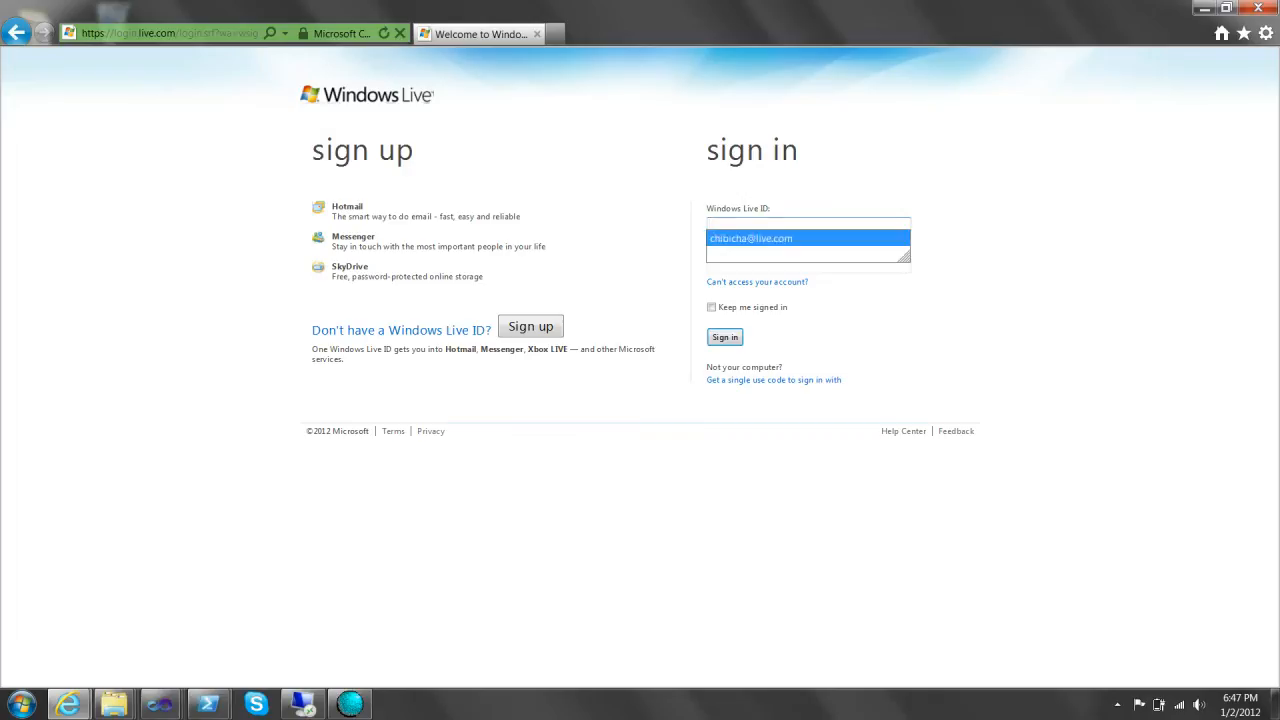
key(Return)
key(Tab)
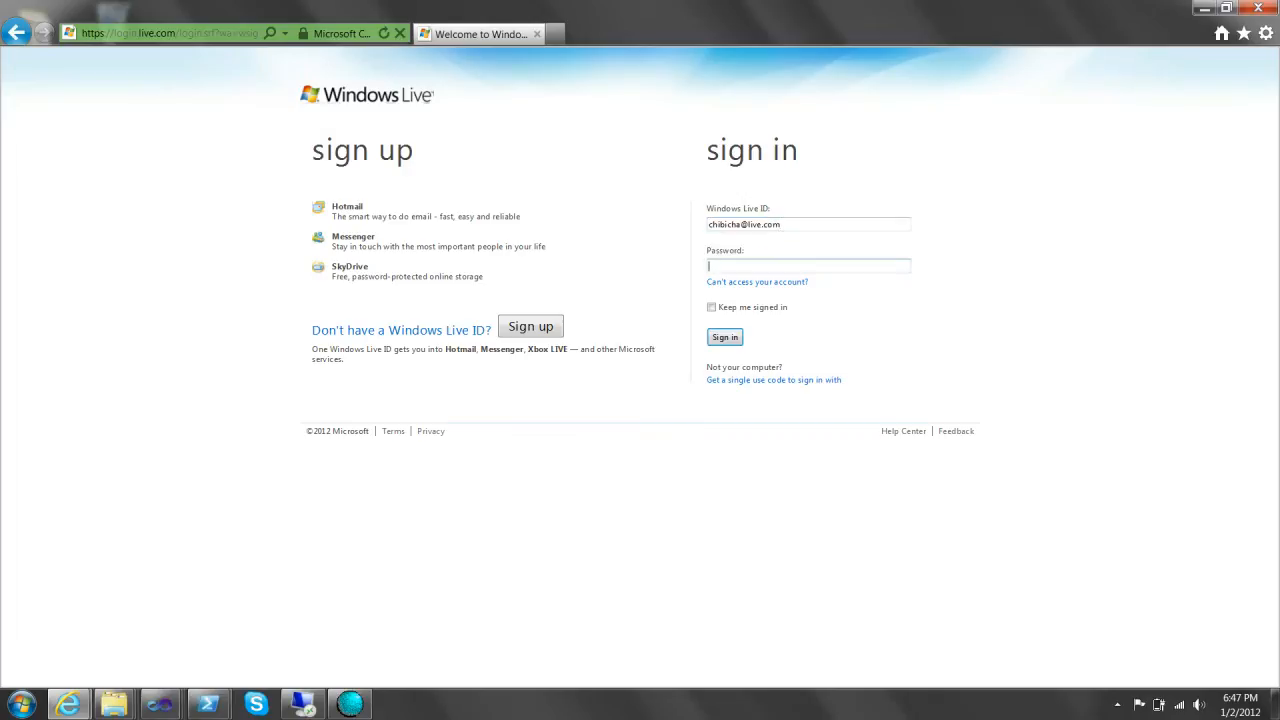
text(••••••••••••)
key(Return)
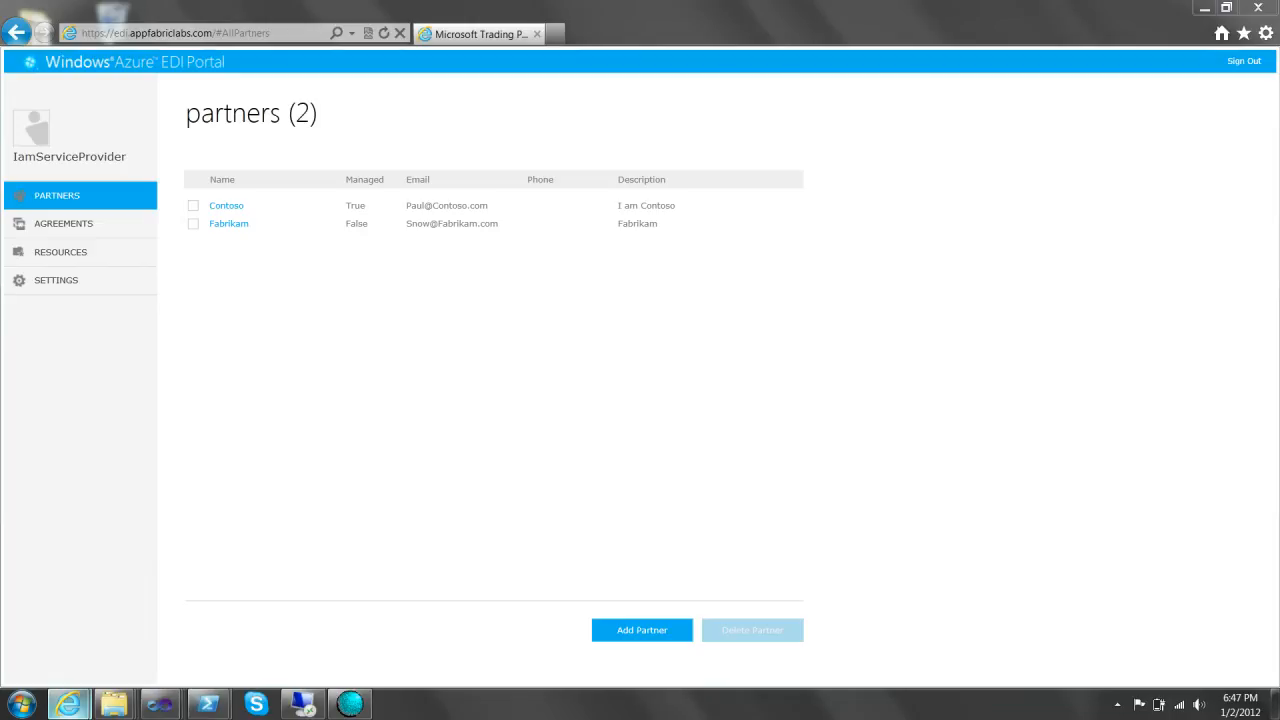
- Switch to the Management Portal and close the Default Key dialog
mouse_move(68, 704)
click(100, 615)
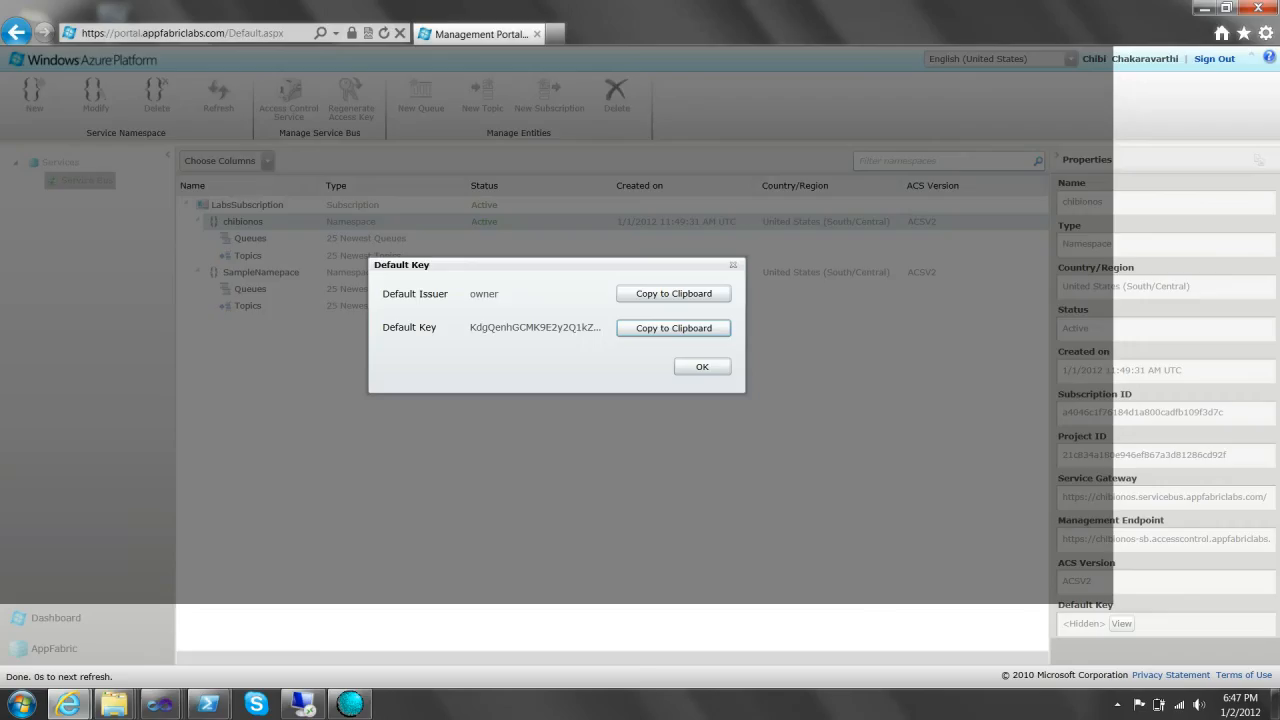
click(697, 366)
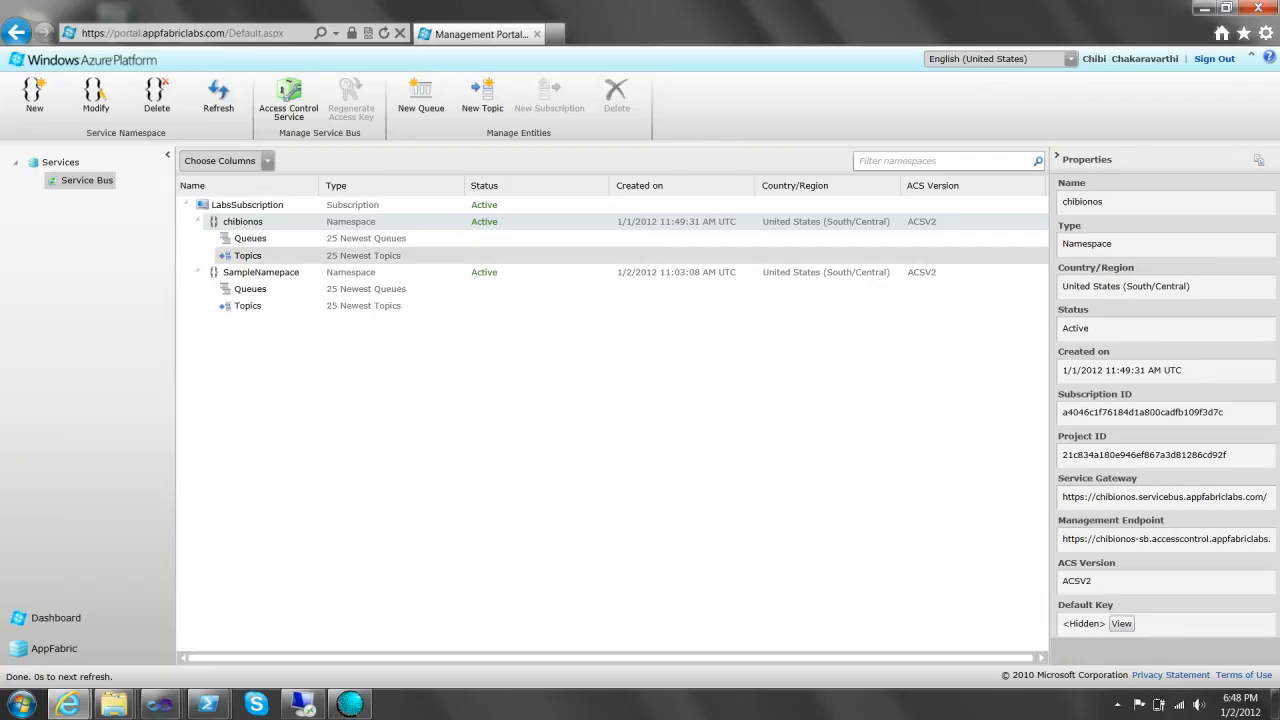
- View the properties of the SampleNamepace and chibionos Service Bus namespaces
click(261, 272)
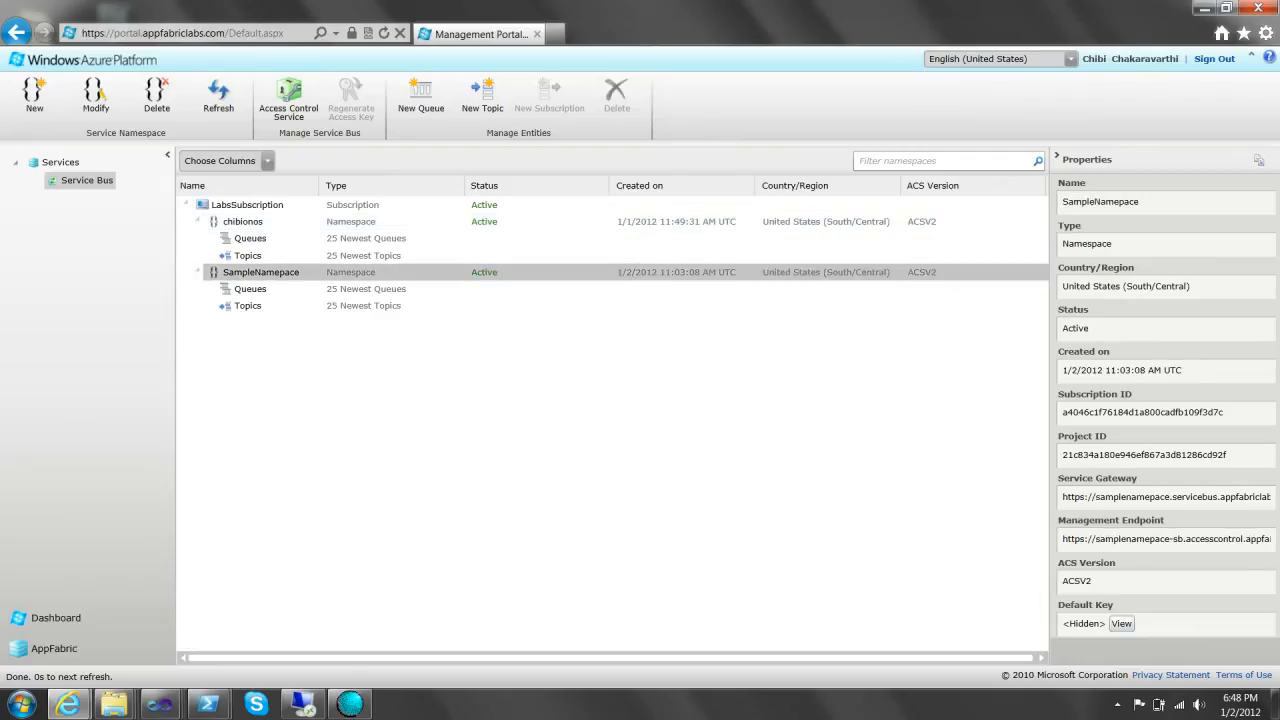
click(243, 222)
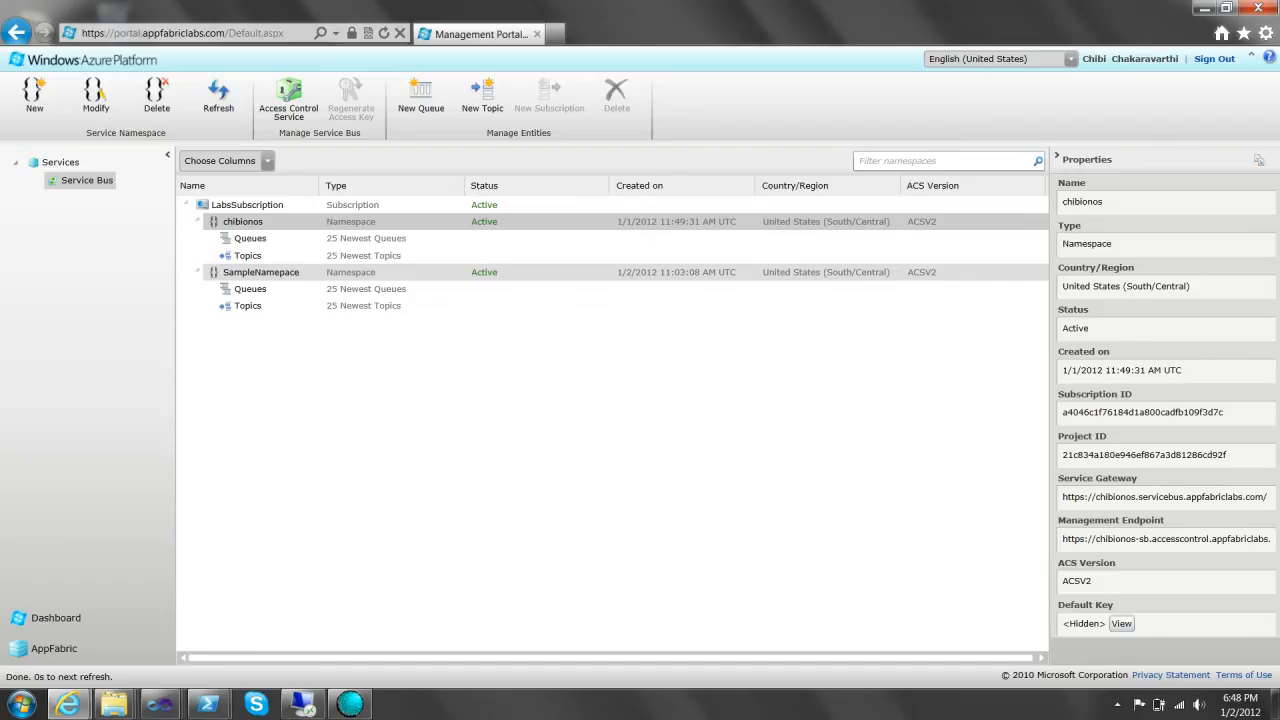
click(261, 272)
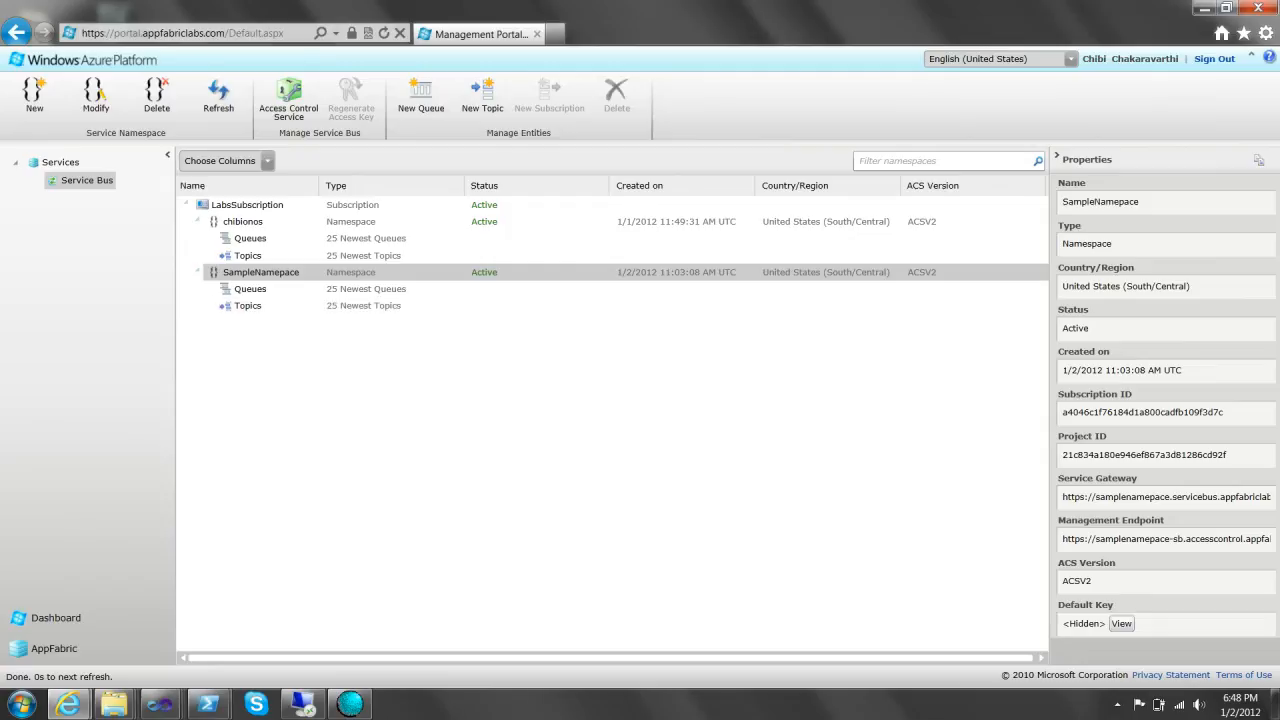
mouse_move(160, 704)
- Switch to the EDI Portal, glance at the service provider's agreements, and return to partners
mouse_move(68, 704)
click(286, 615)
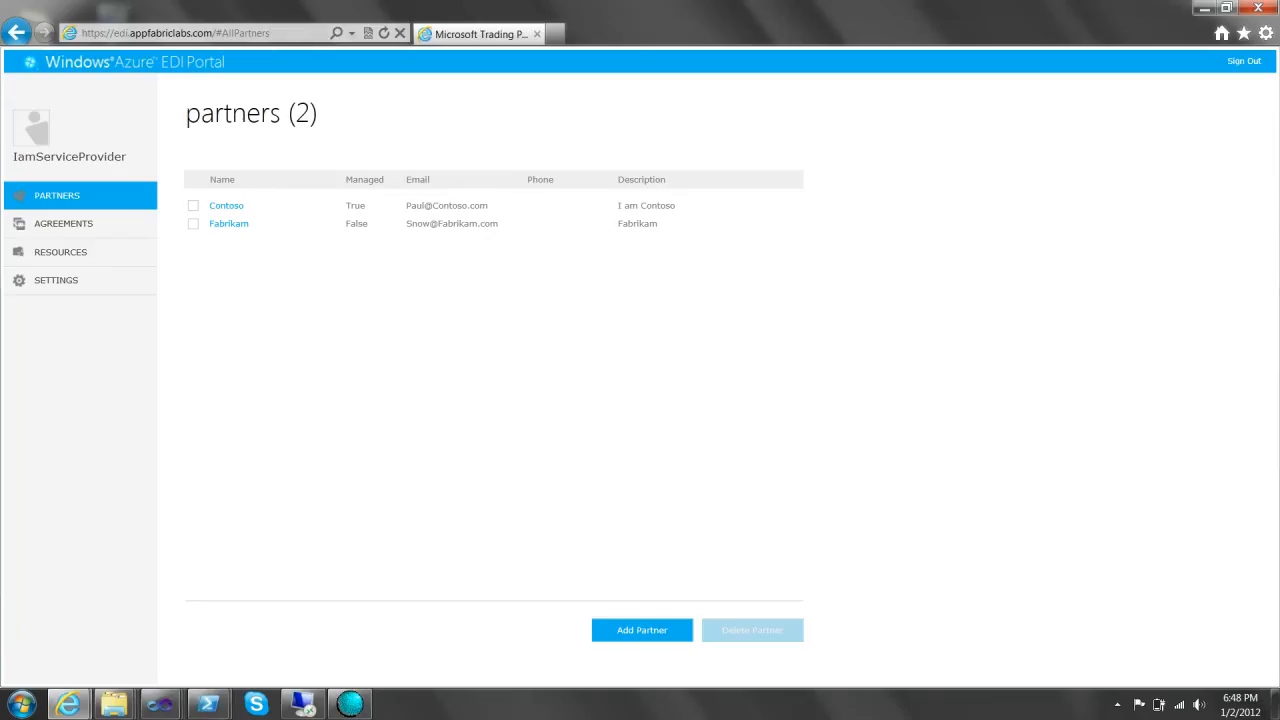
click(63, 224)
click(57, 196)
- Review Contoso's agreements and settings, then open the Contoso Profile (D-U-N-S 1234567, AS2 identity Contoso)
click(226, 205)
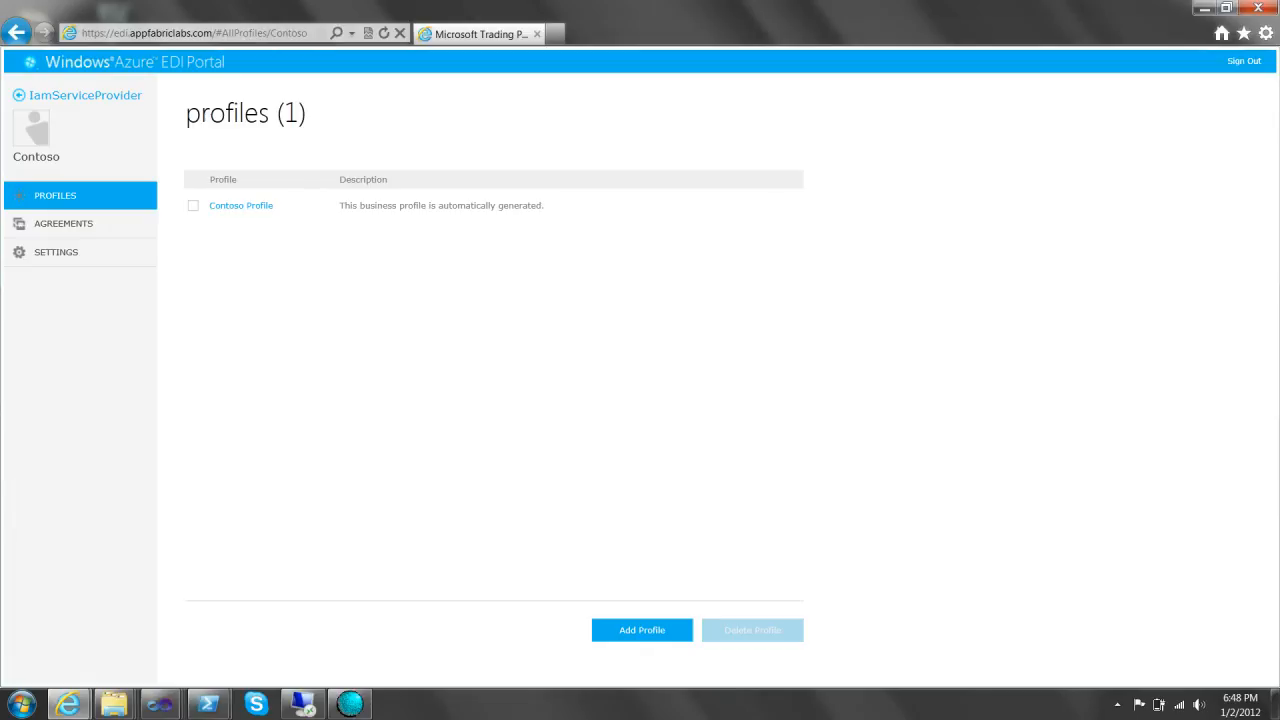
click(64, 224)
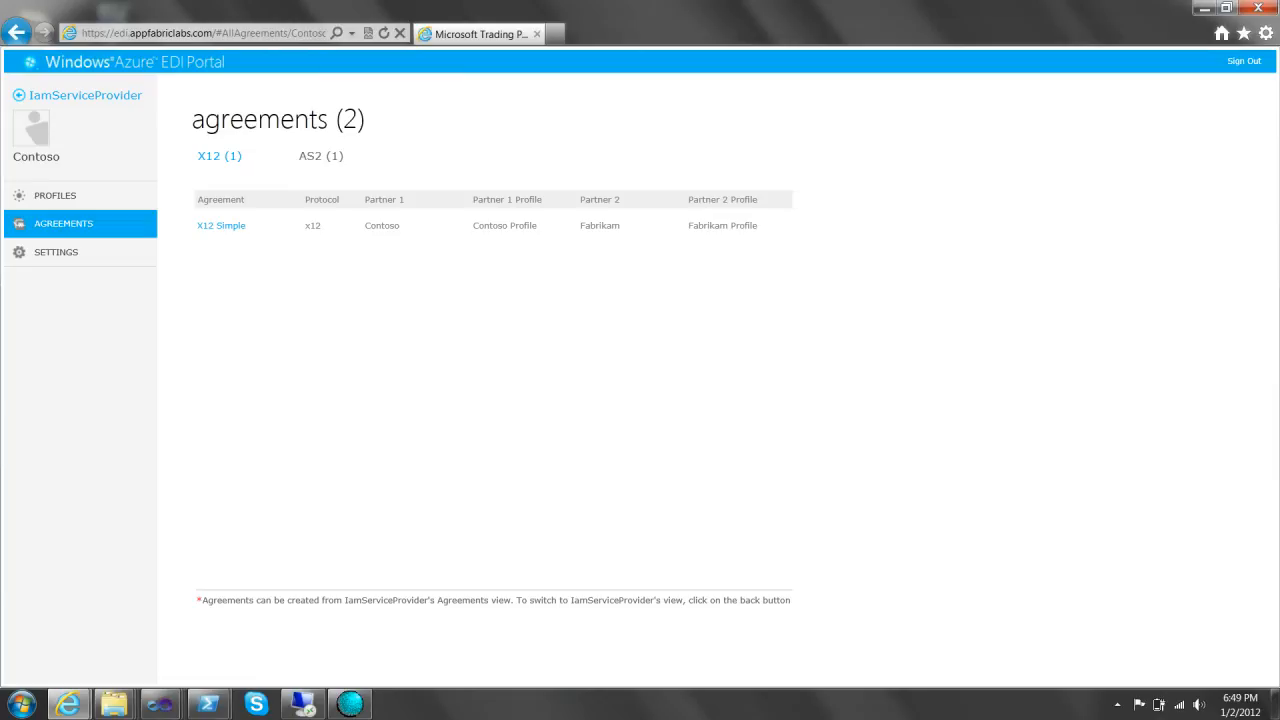
click(56, 252)
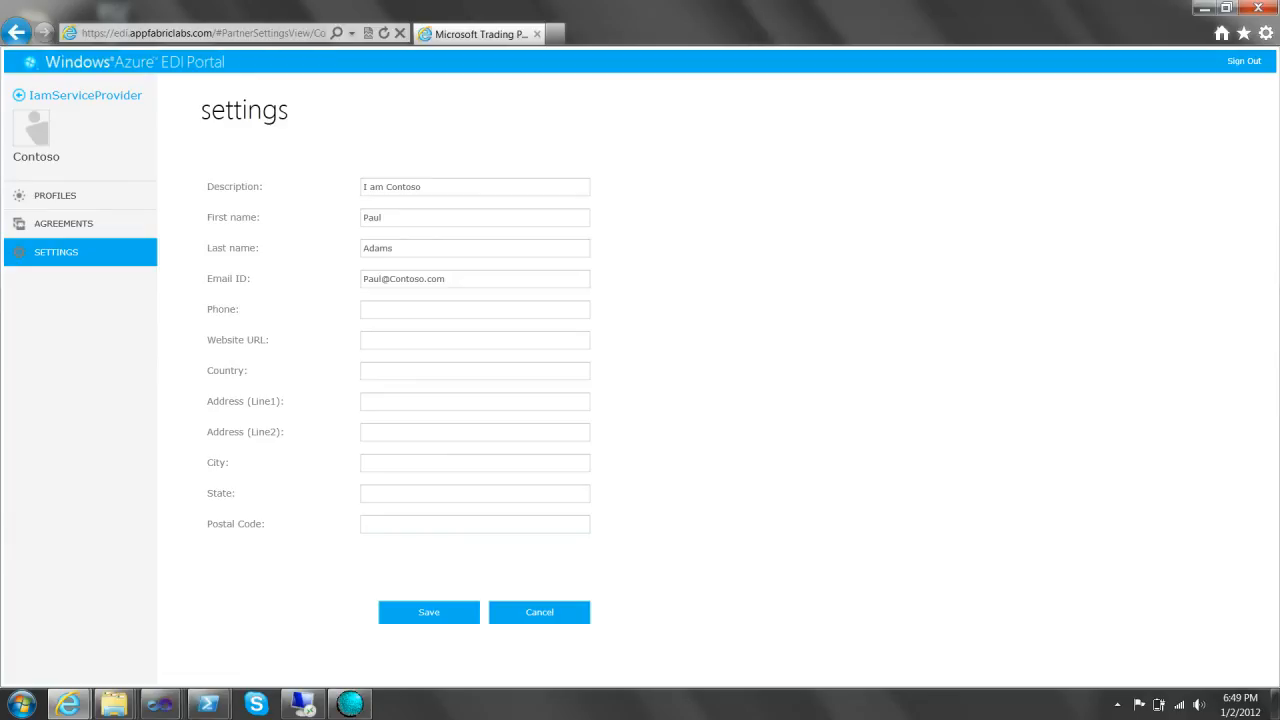
click(55, 196)
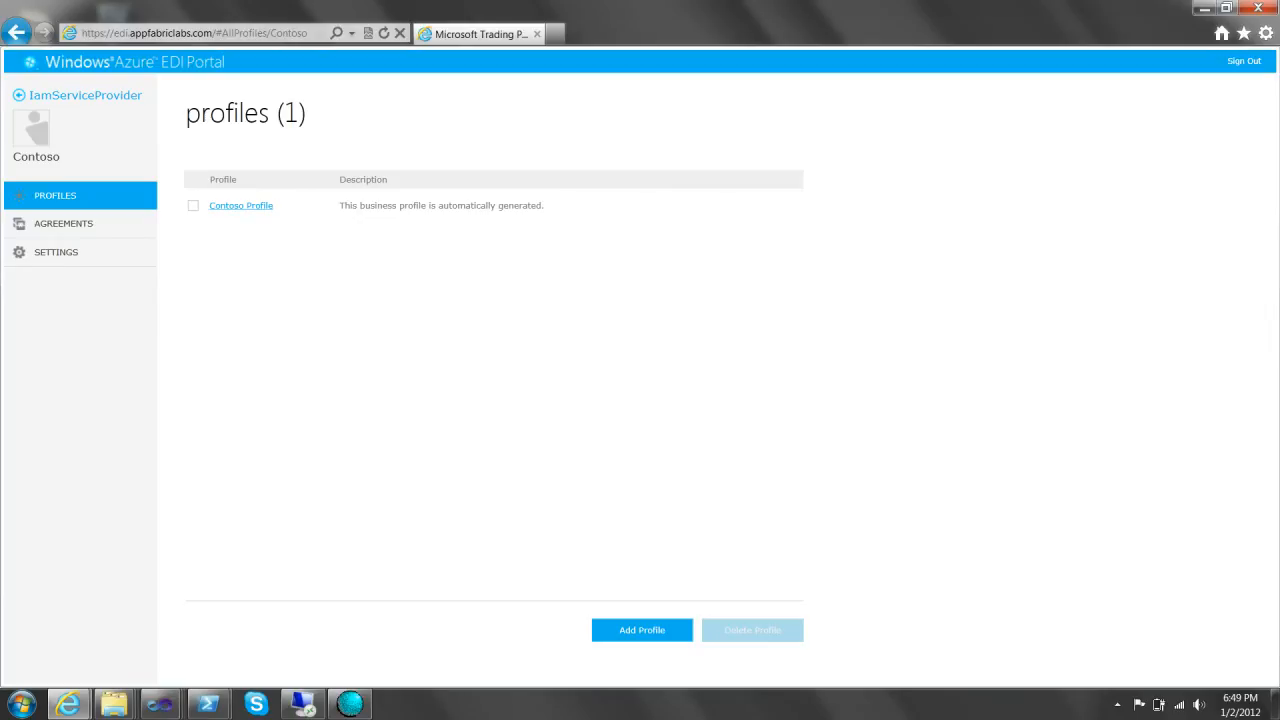
click(241, 205)
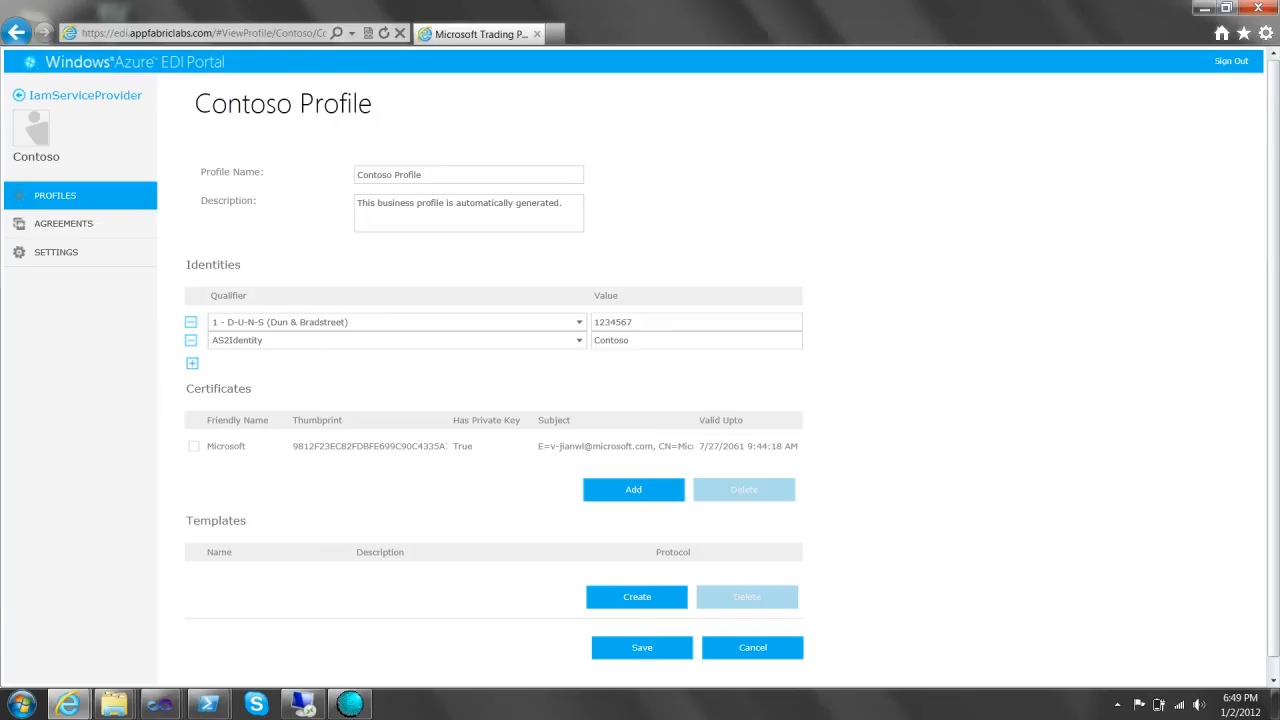
- Open partner Fabrikam and review its AS2 and X12 agreements
click(85, 96)
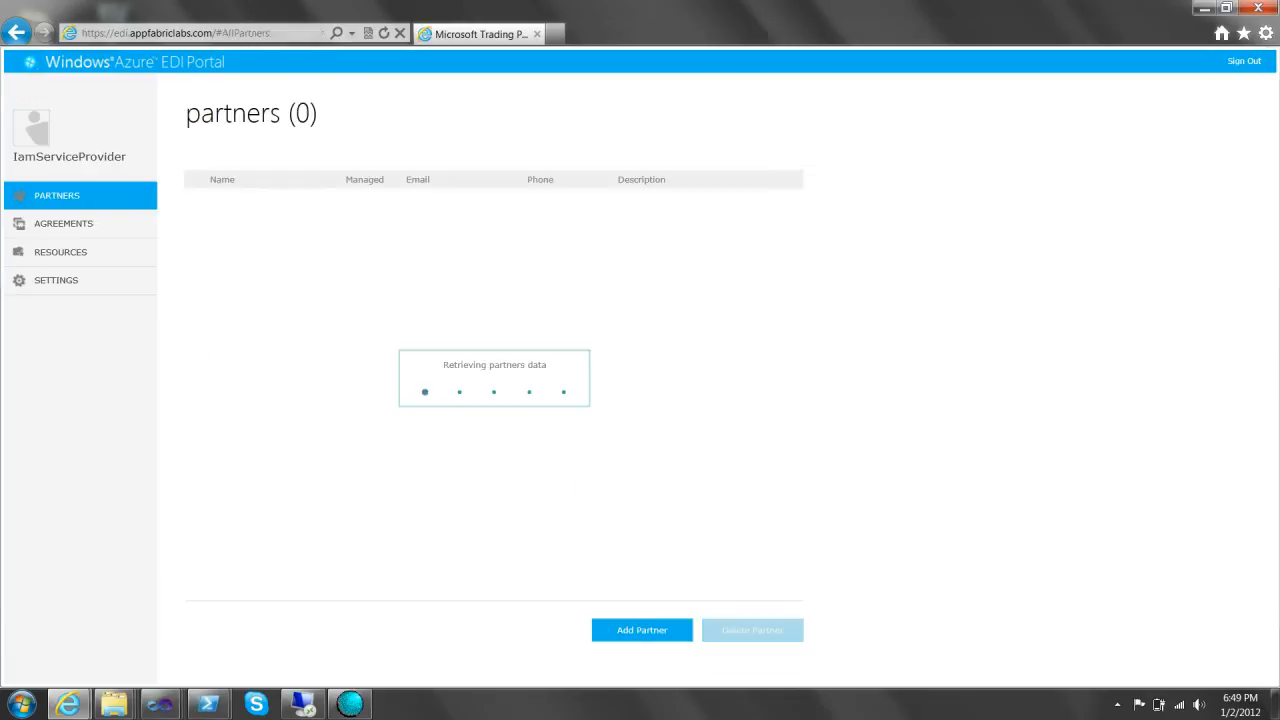
click(228, 223)
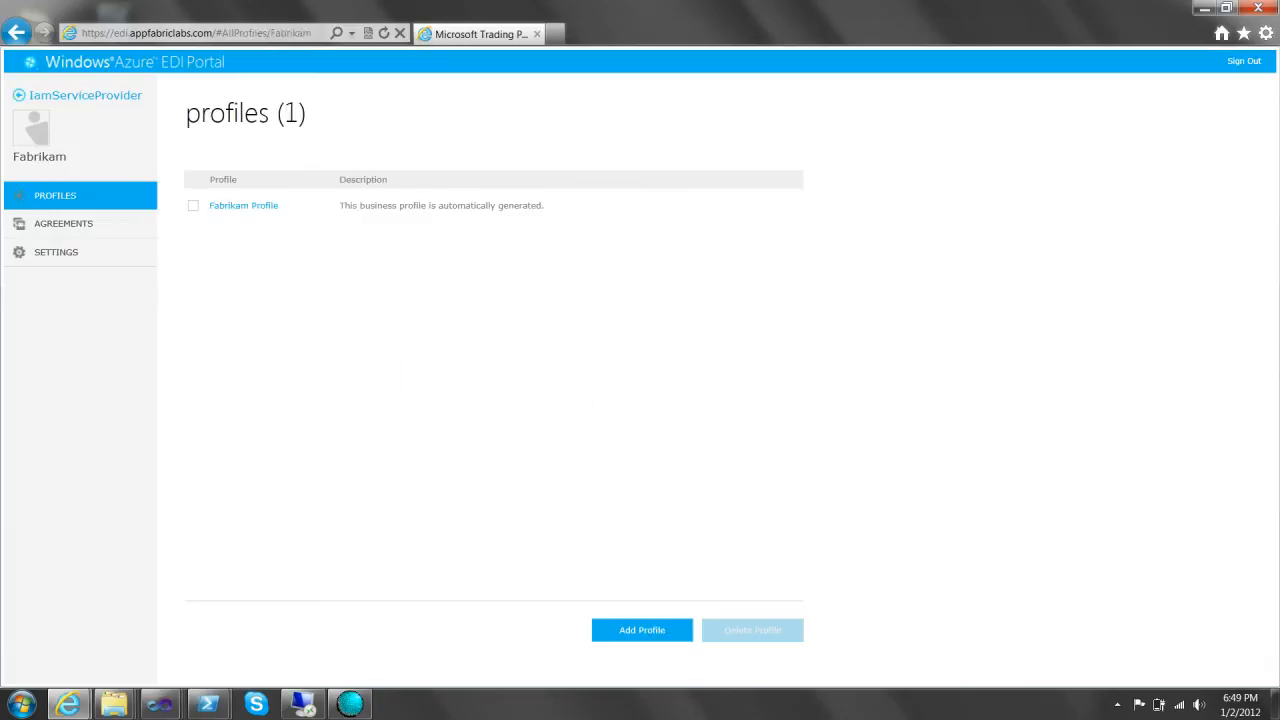
click(64, 224)
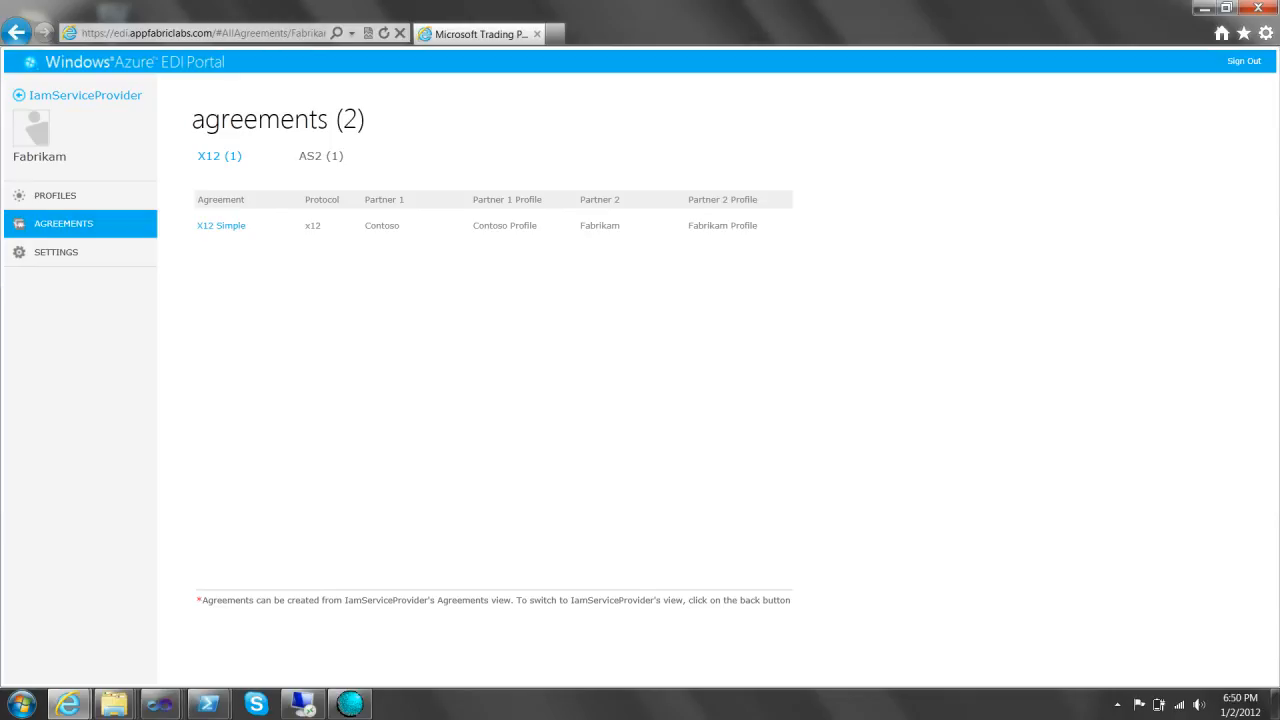
click(321, 156)
click(220, 156)
- Review Fabrikam's settings and profile (D-U-N-S 7654321, AS2 identity Fabrikam), then return to partners
click(56, 252)
click(55, 196)
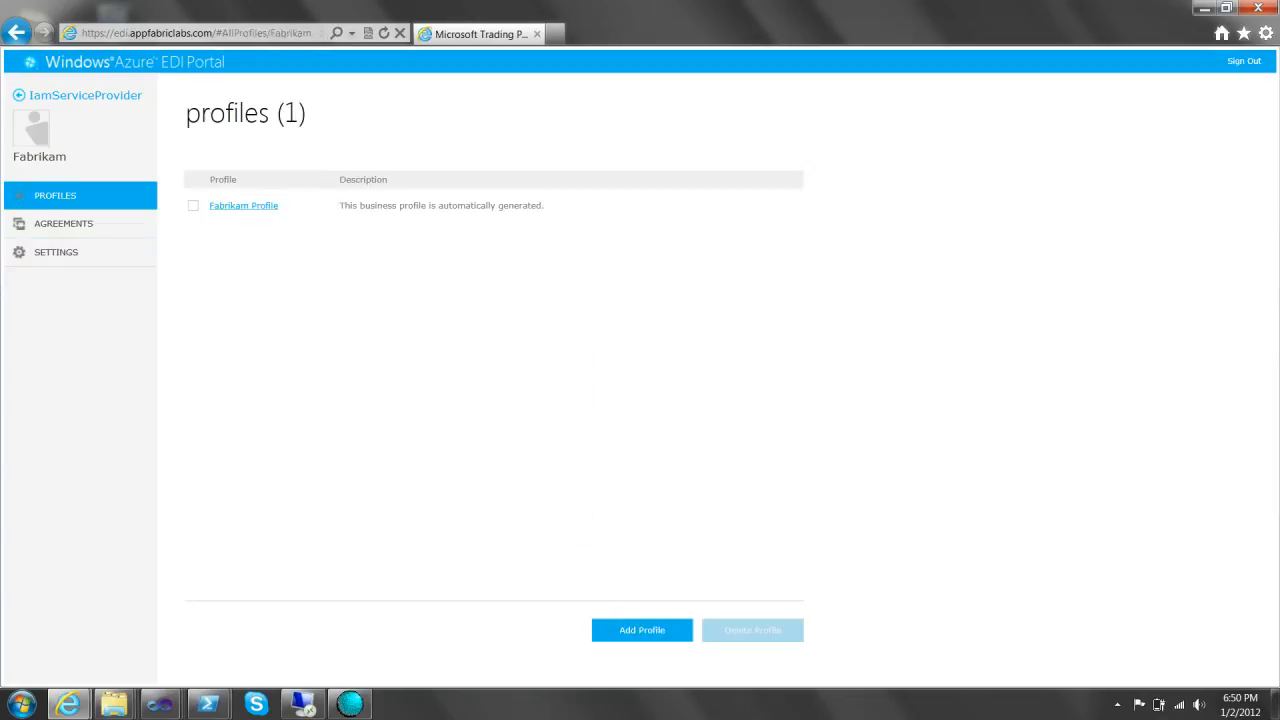
click(243, 205)
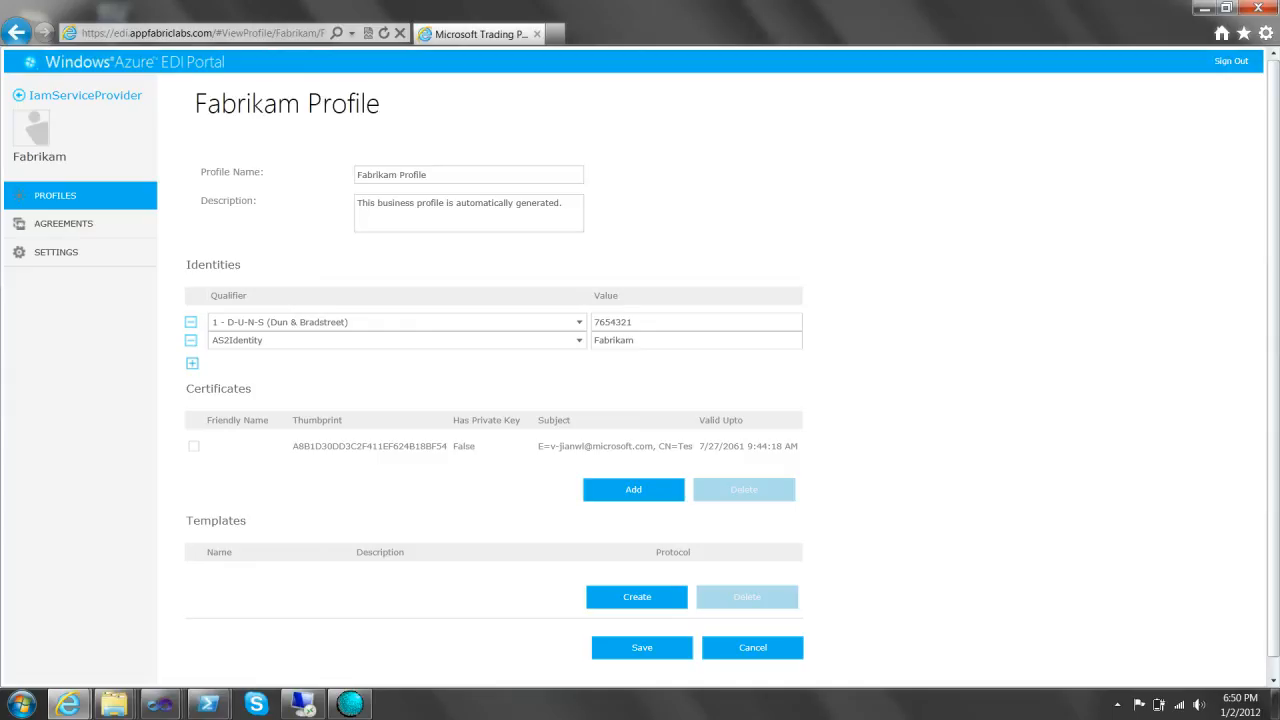
click(85, 96)
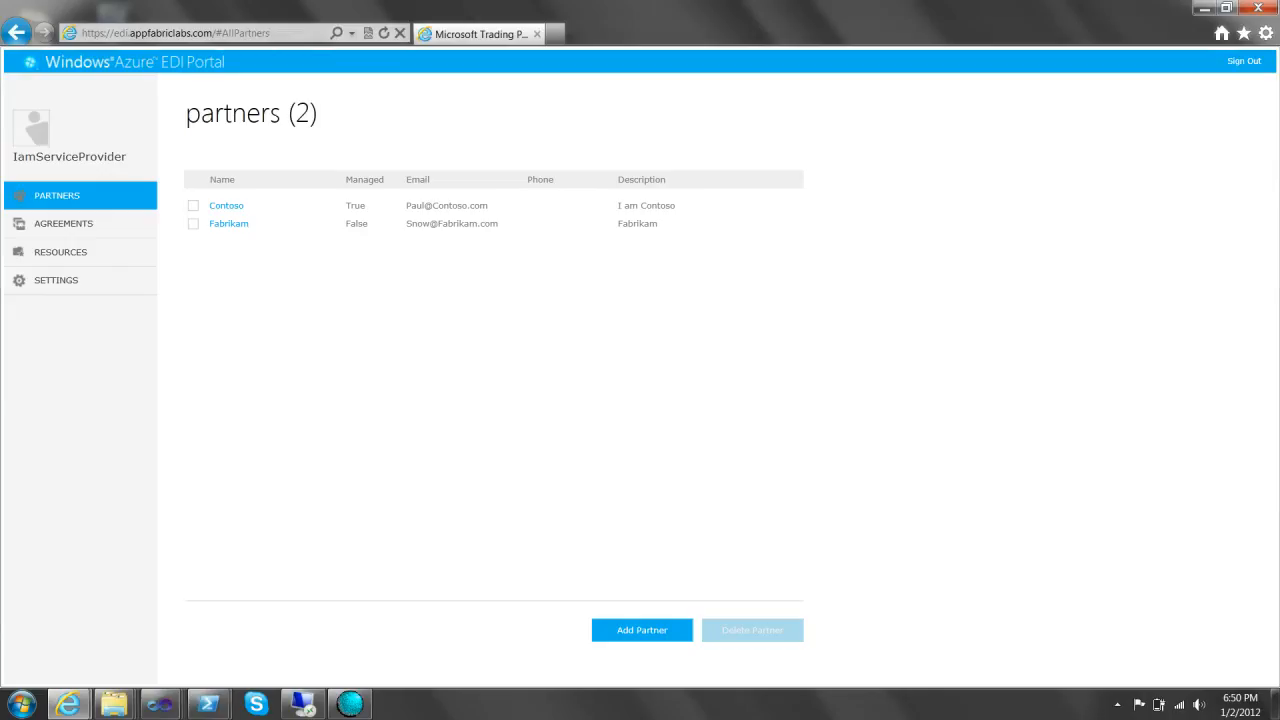
- Open the service provider's agreements and compare the X12 and AS2 lists, ending on As2Simple
click(64, 224)
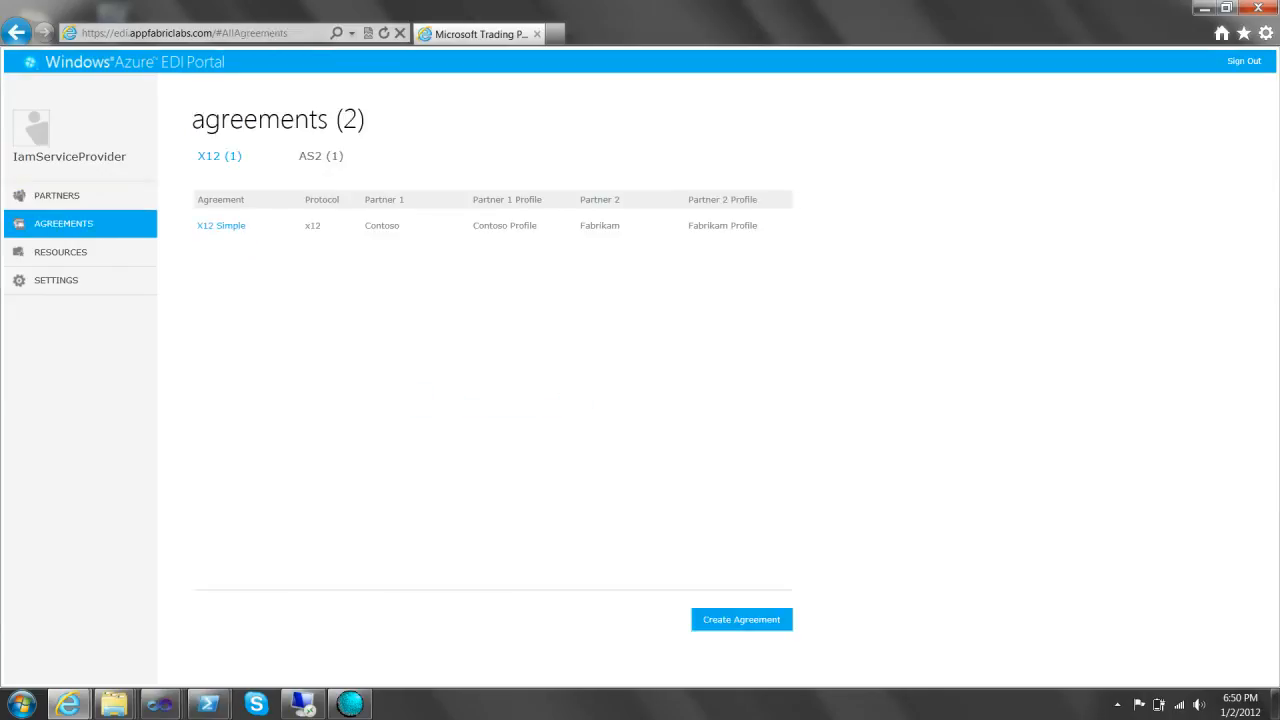
click(321, 156)
click(220, 156)
click(321, 156)
click(220, 156)
click(321, 156)
- Check the MessageSender and WebSender PowerShell consoles, ending with WebSender in front
mouse_move(208, 704)
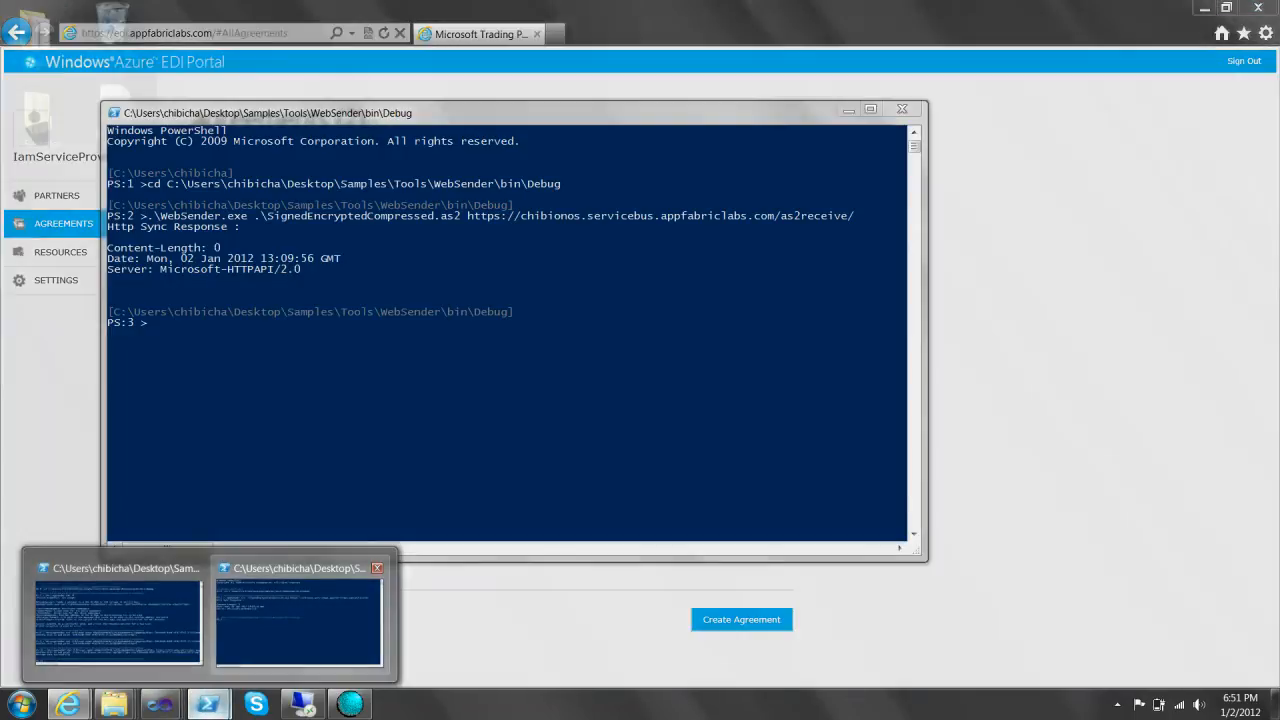
click(299, 615)
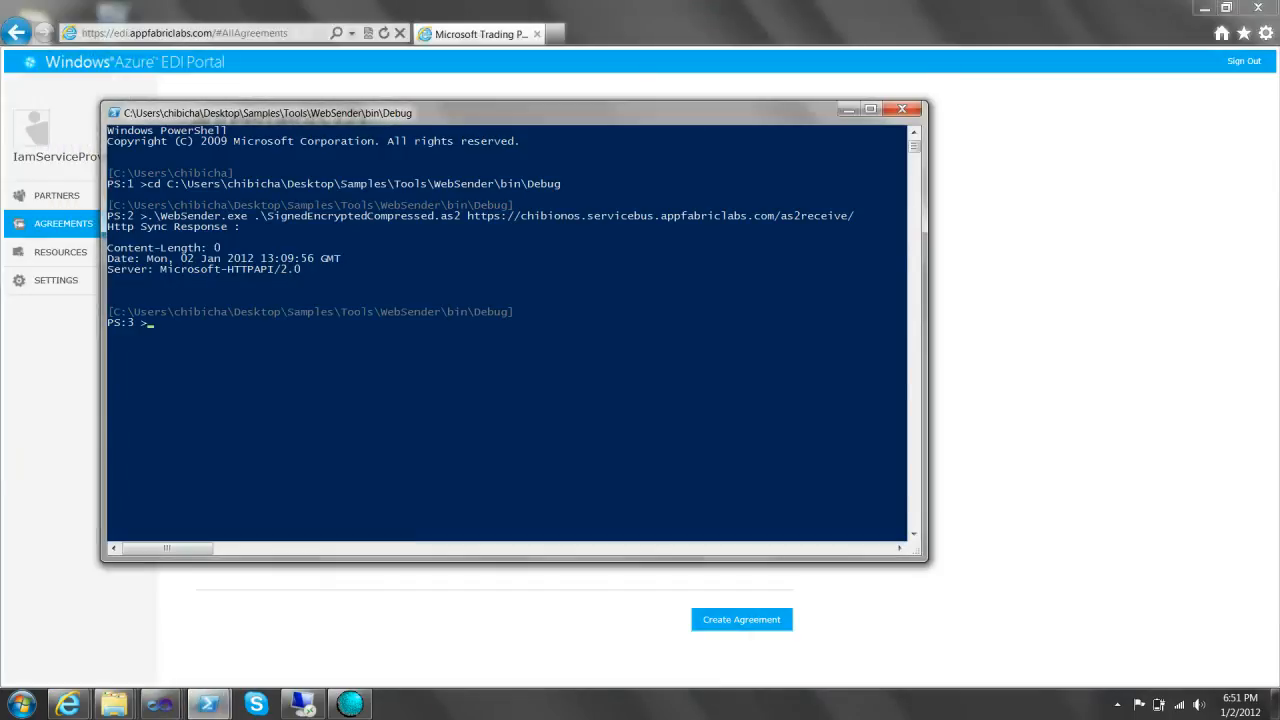
click(208, 704)
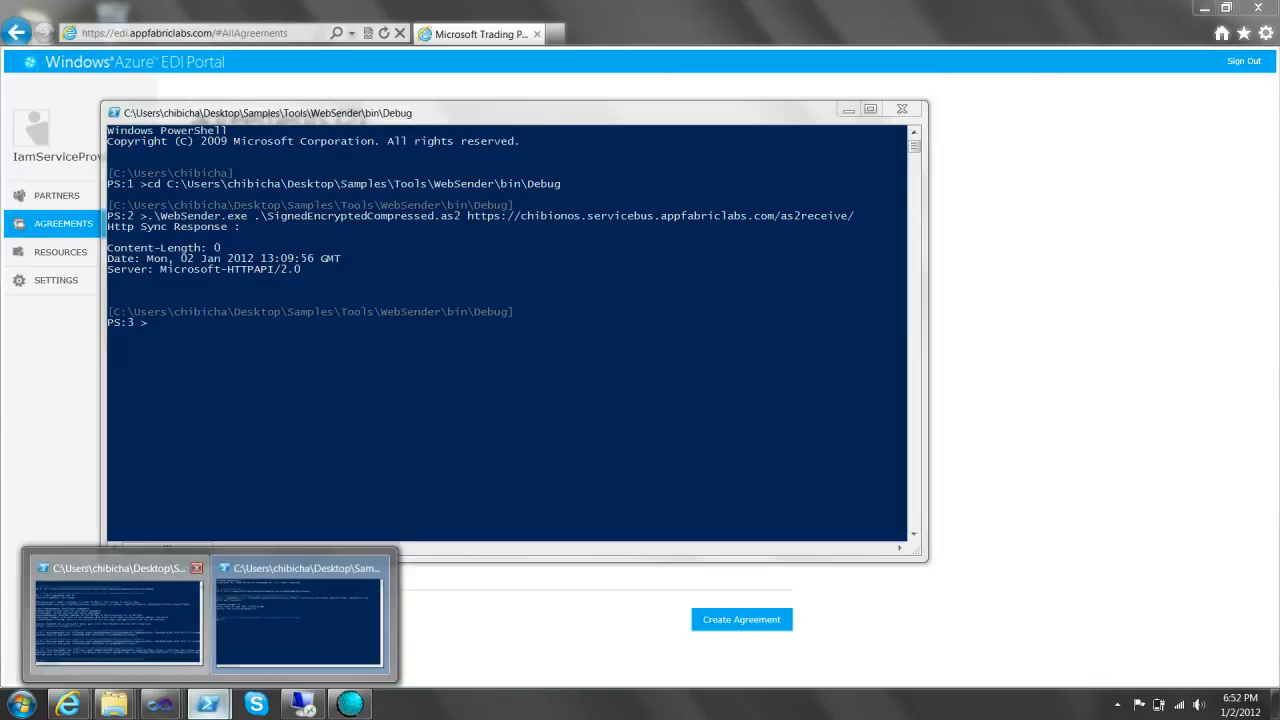
click(117, 615)
scroll(415, 374, down, 2)
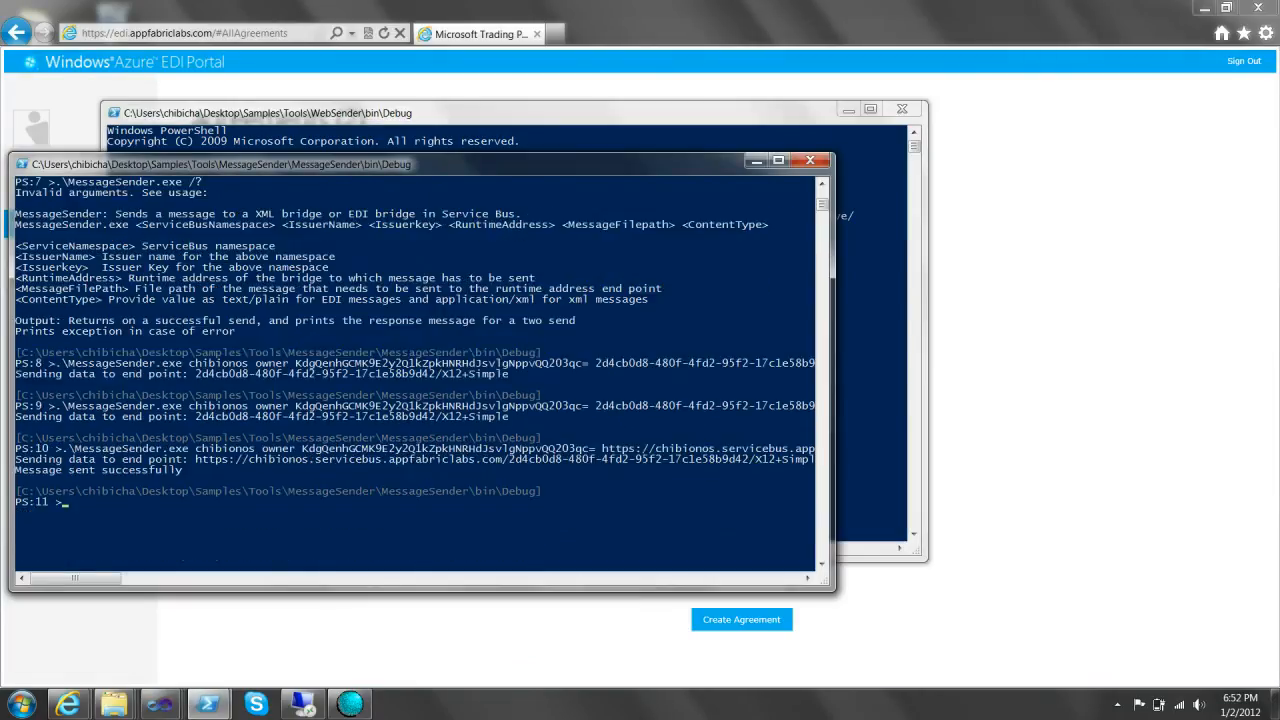
mouse_move(75, 578)
mouse_down()
mouse_move(156, 578)
mouse_move(75, 578)
mouse_up()
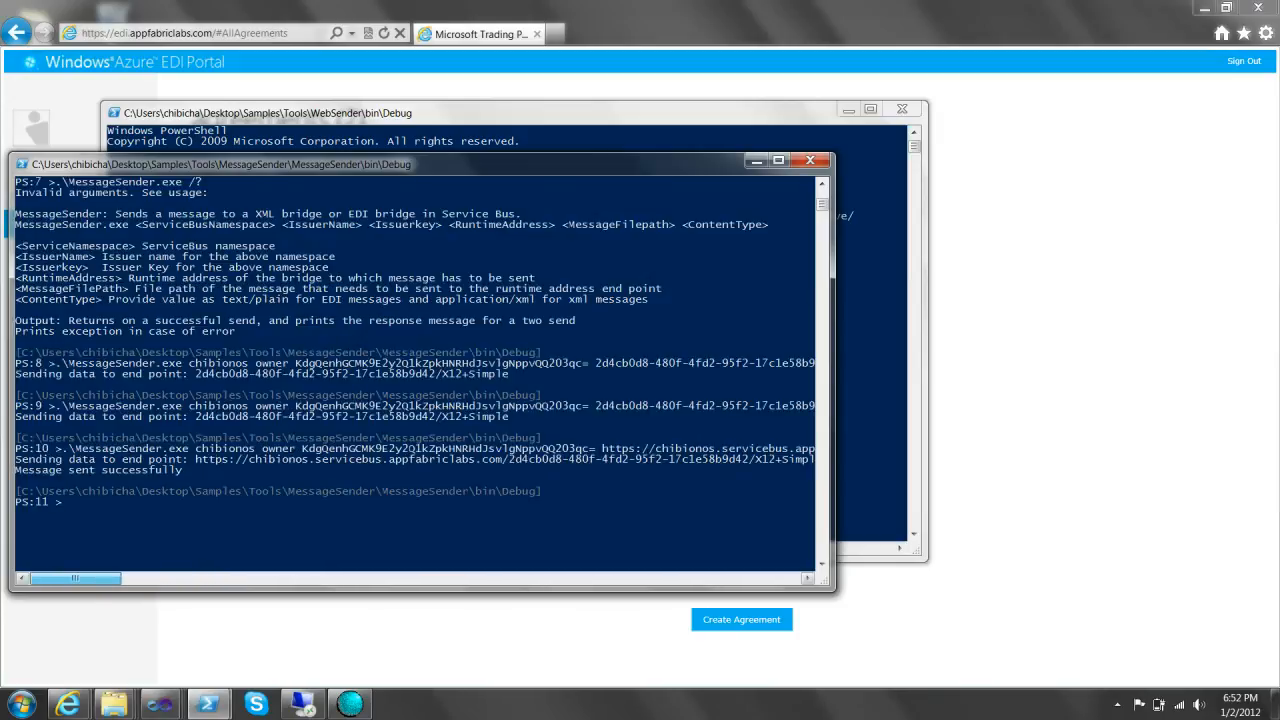
mouse_move(208, 704)
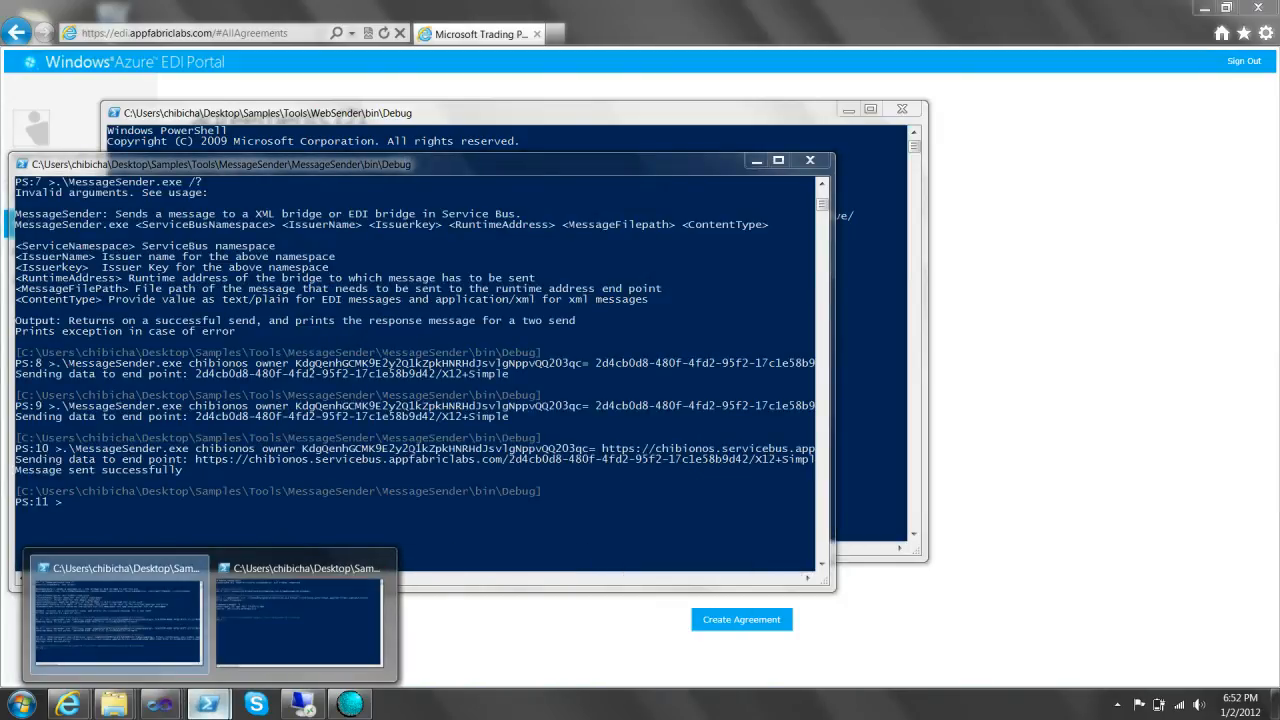
click(298, 615)
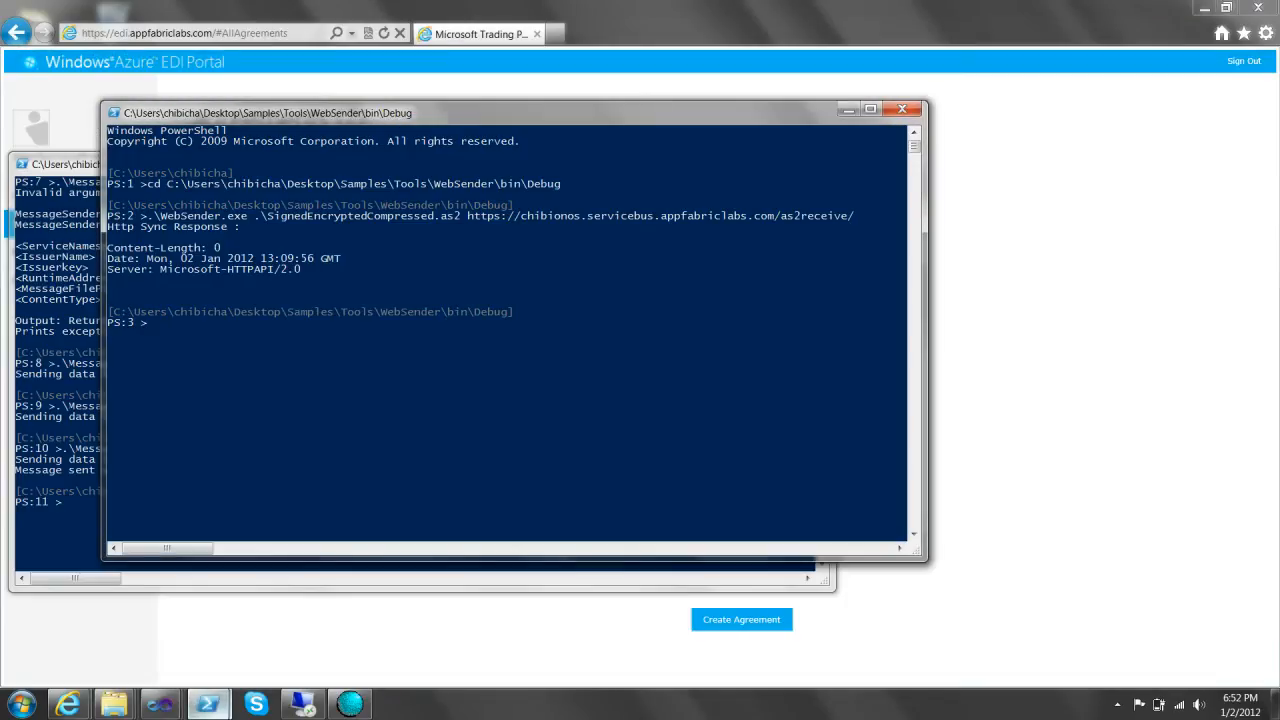
- Open and minimize a new empty PowerShell console, then start a new AS2 agreement in the portal
right_click(208, 704)
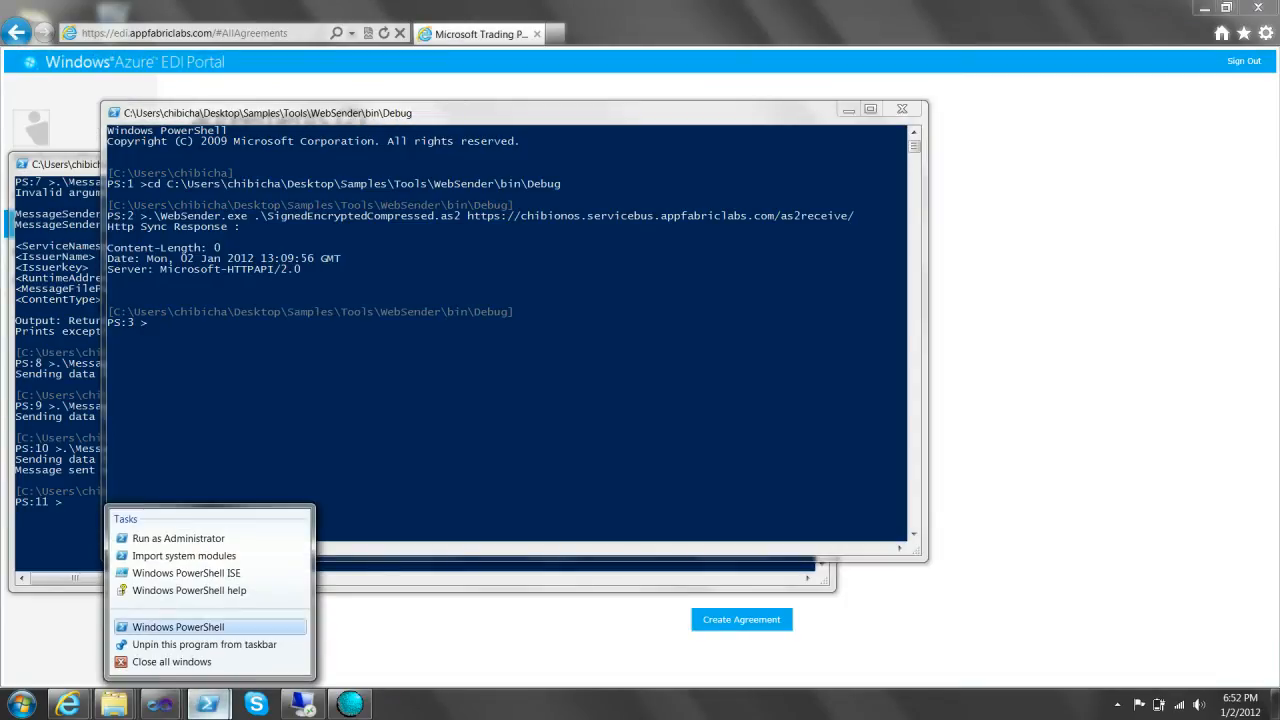
click(178, 627)
drag(480, 112, 557, 191)
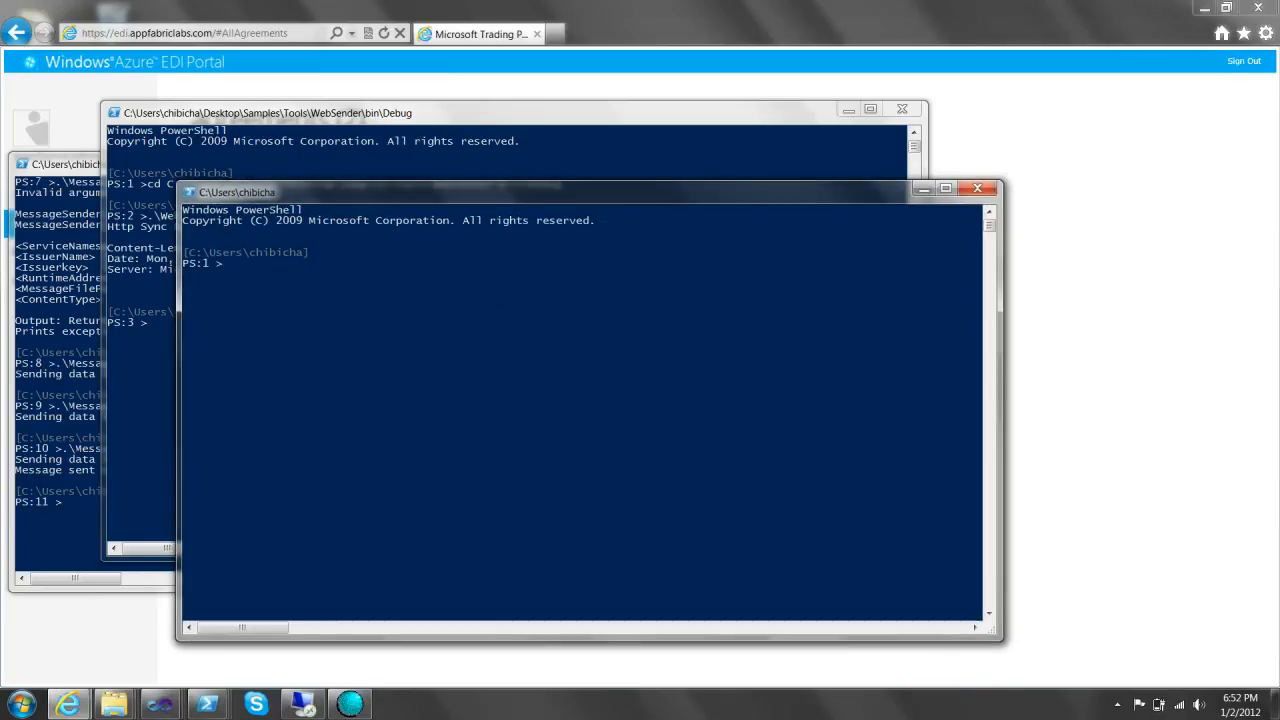
key(alt+Tab)
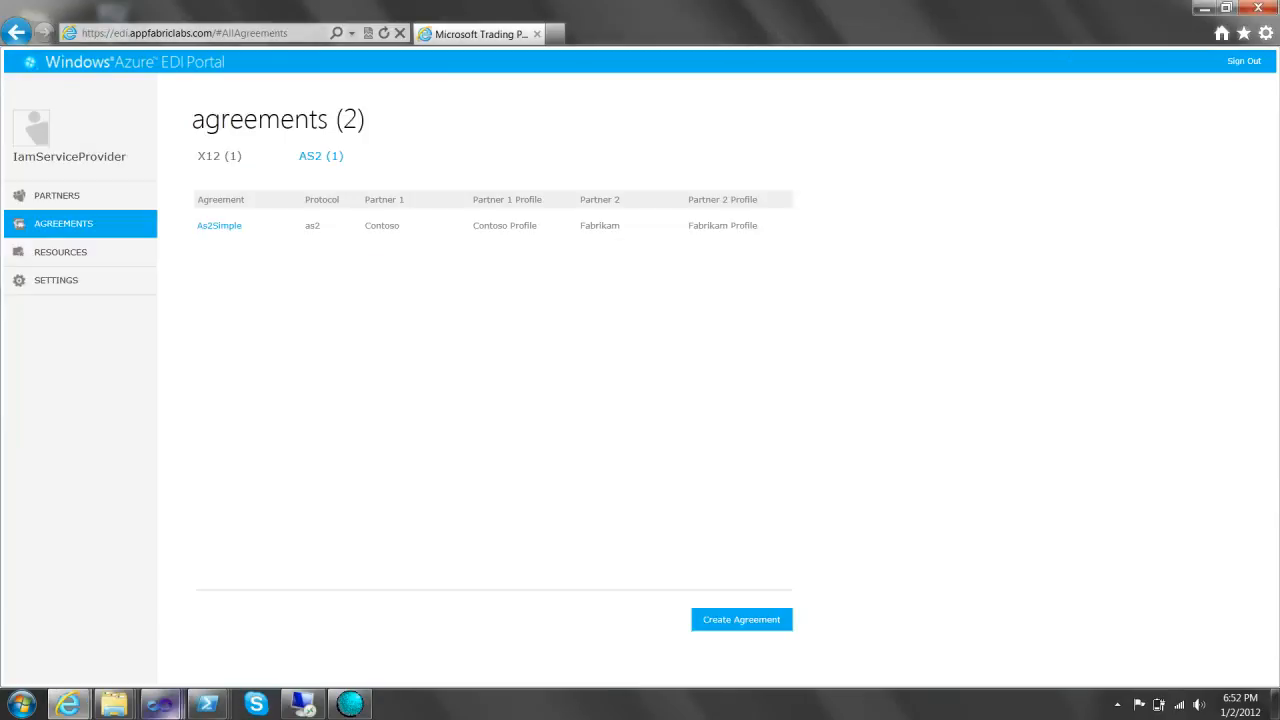
mouse_move(207, 704)
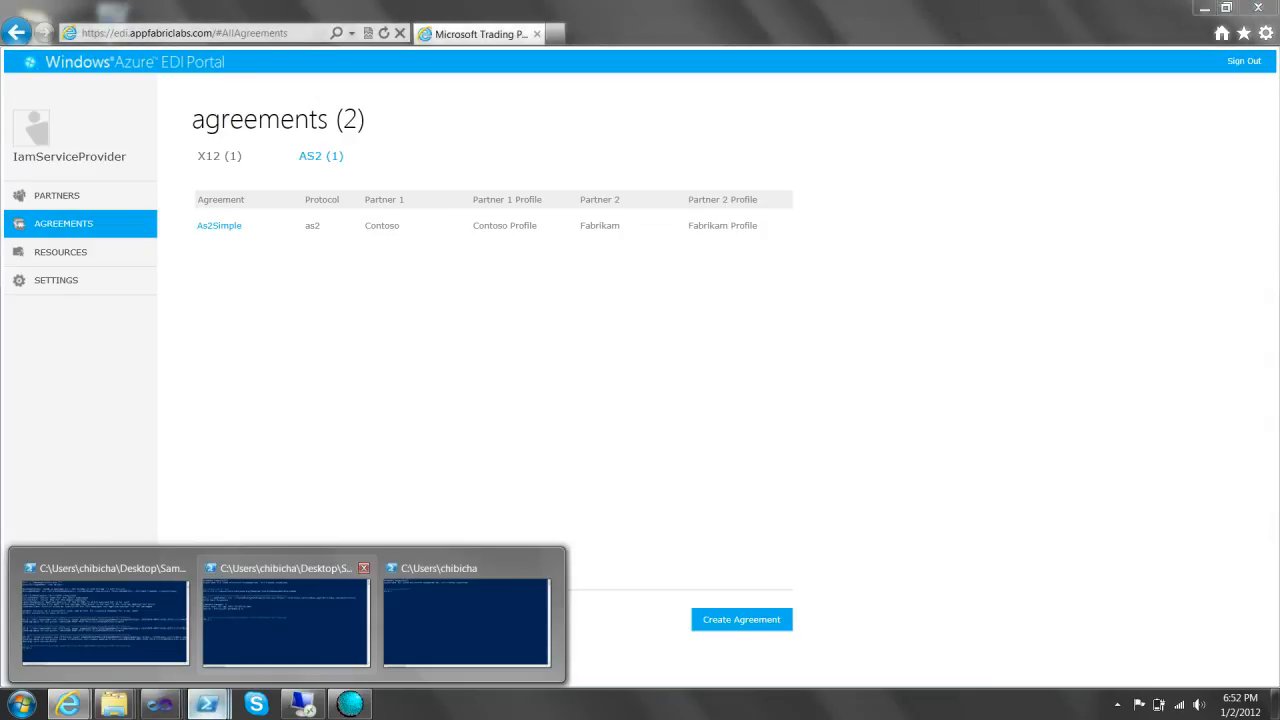
mouse_move(105, 620)
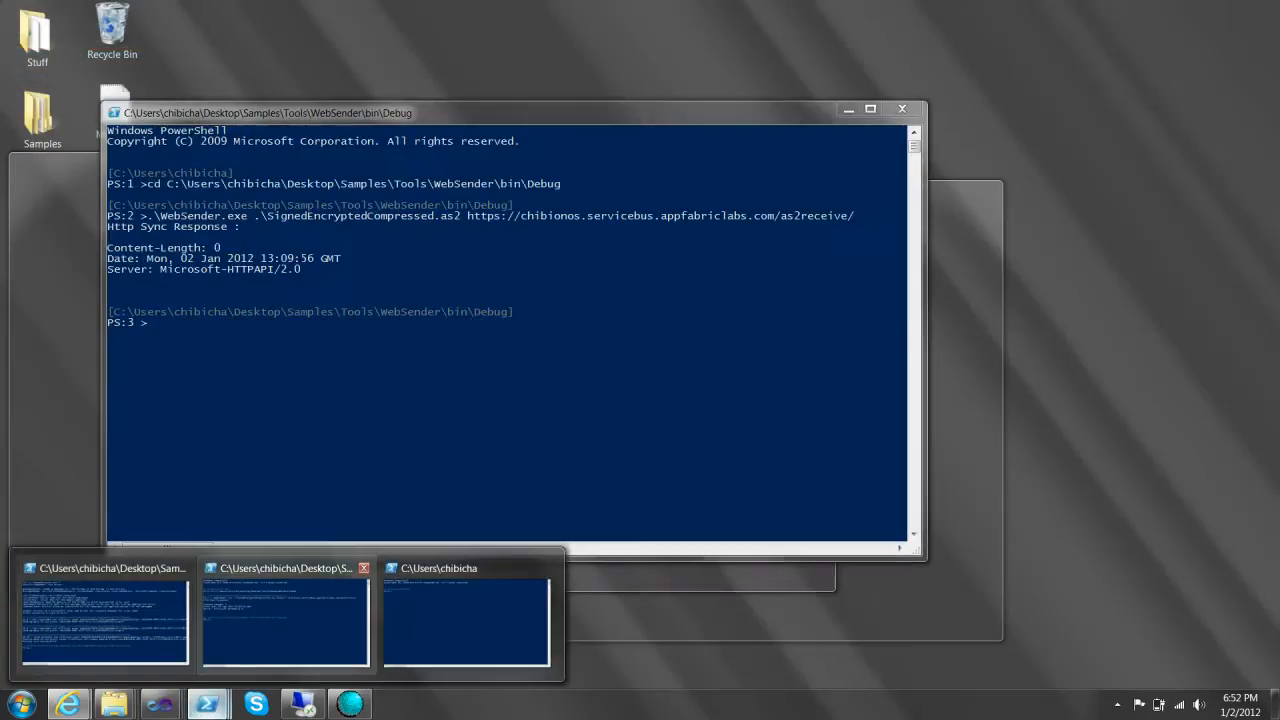
click(466, 620)
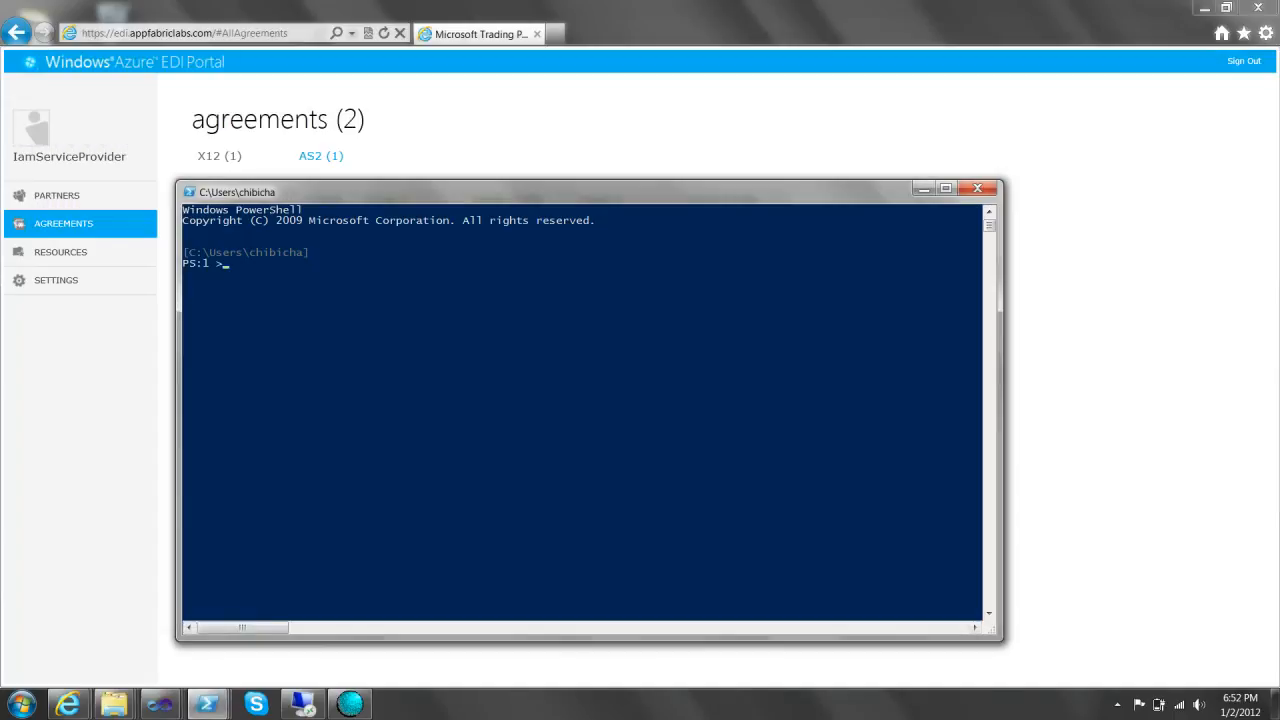
click(923, 188)
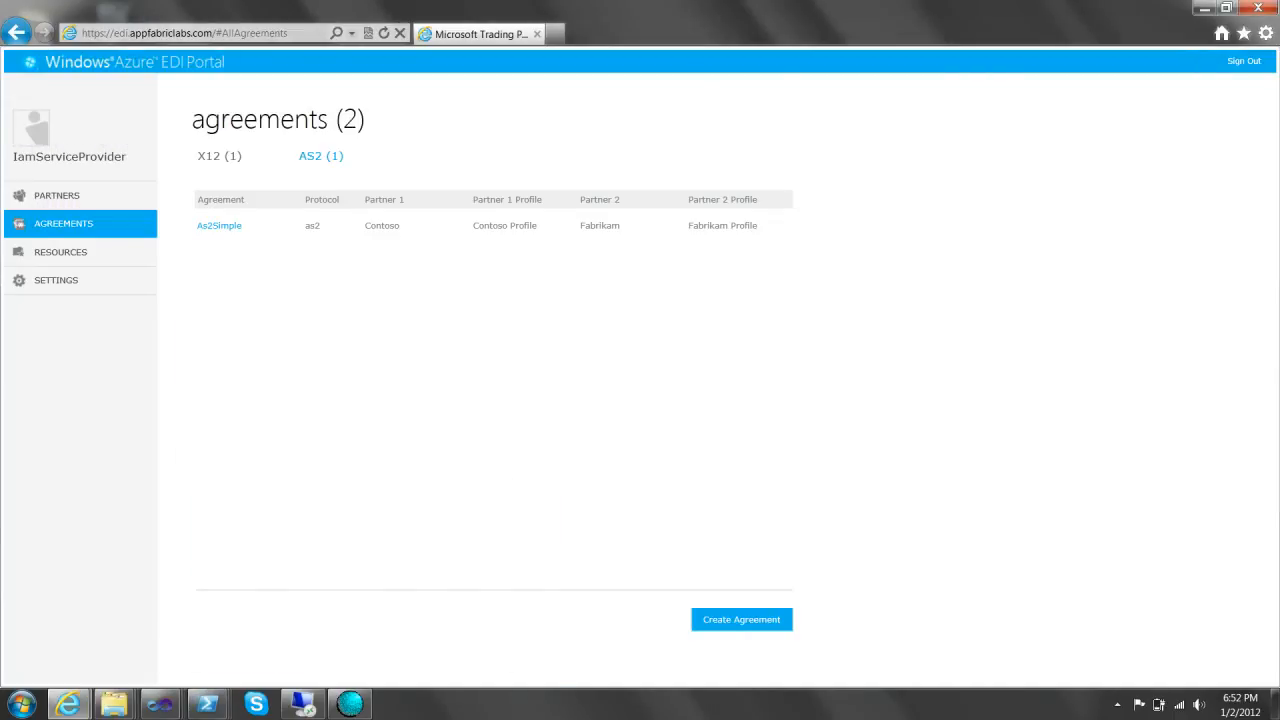
click(741, 619)
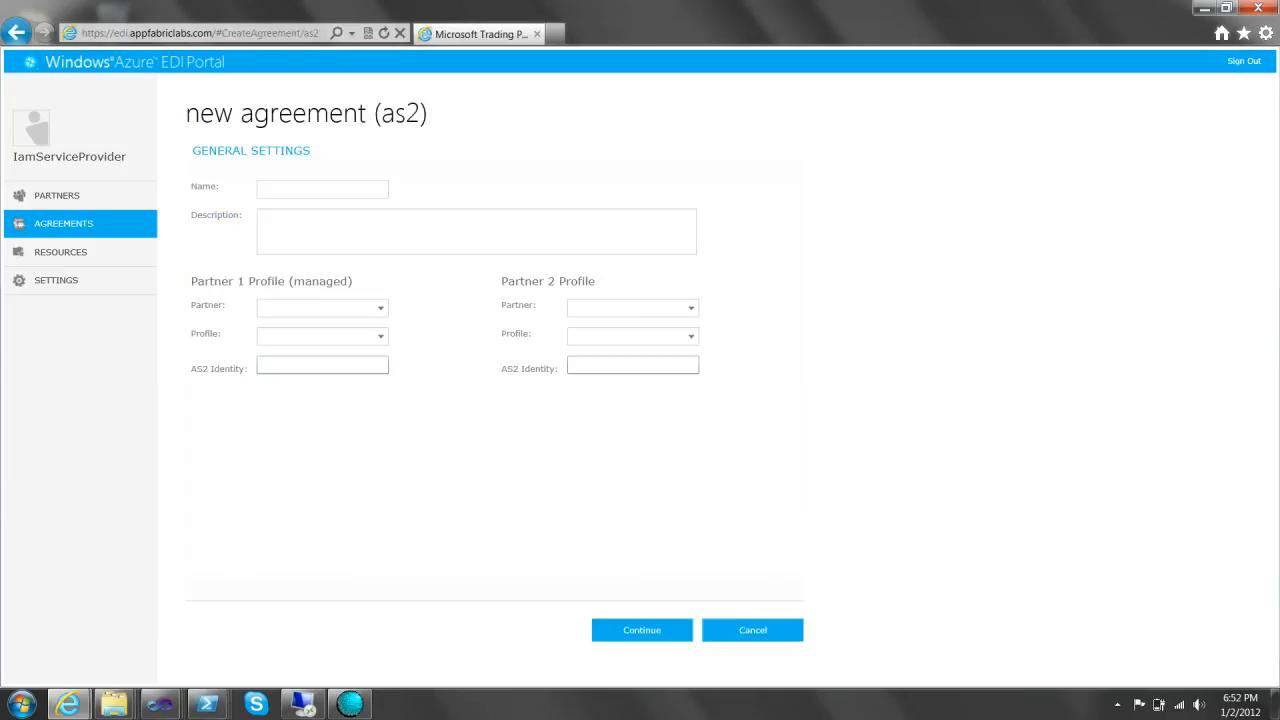
- Name the agreement As2Relay with partners Contoso and Fabrikam
text(As2OverRealy)
key(BackSpace)
key(BackSpace)
key(BackSpace)
key(BackSpace)
key(BackSpace)
key(BackSpace)
key(BackSpace)
key(BackSpace)
key(BackSpace)
text(Relay)
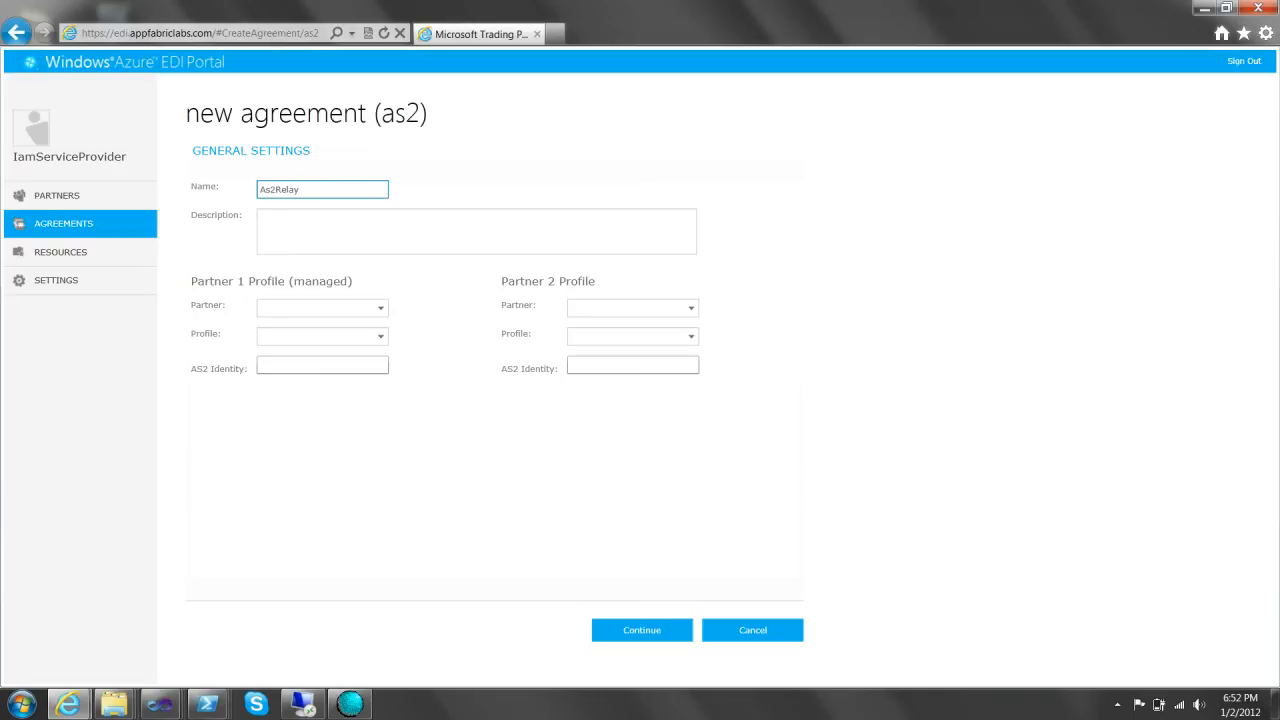
click(335, 308)
click(322, 327)
click(632, 308)
click(600, 326)
- Enter AS2 identities Contoso1 and Fabrikam1 and continue to the receive settings
click(322, 365)
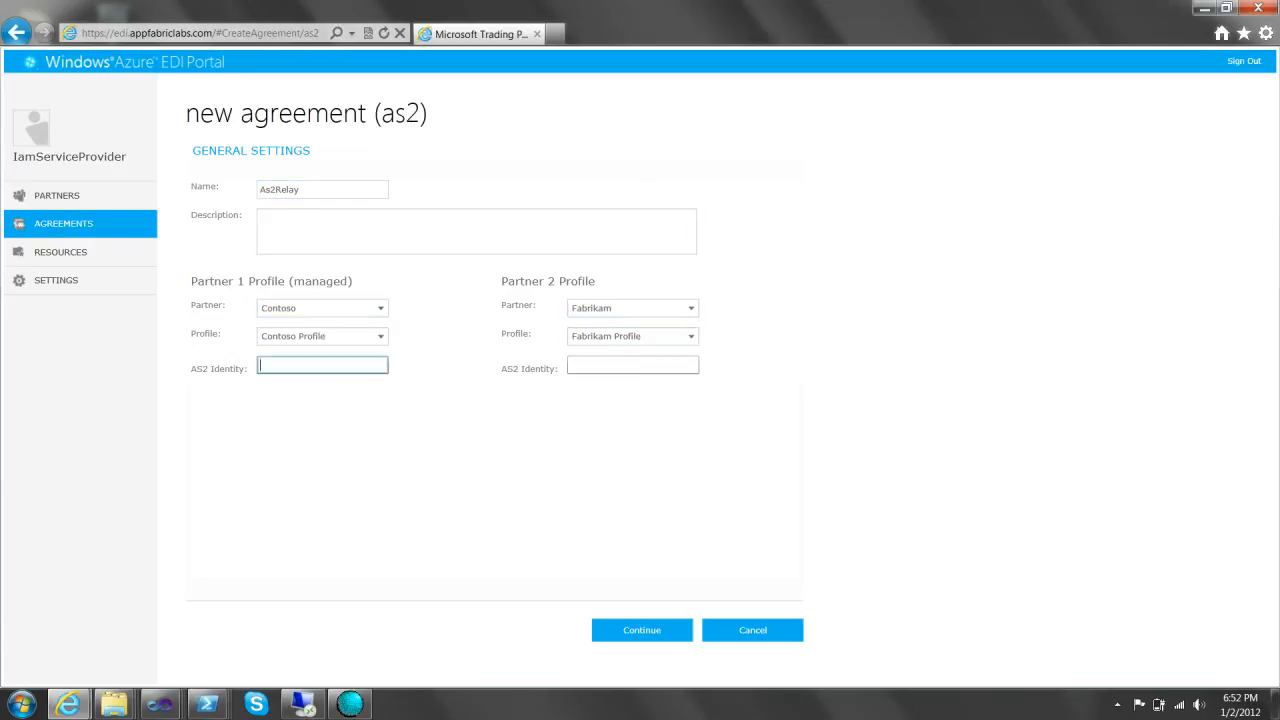
text(Conto)
text(so1)
key(Tab)
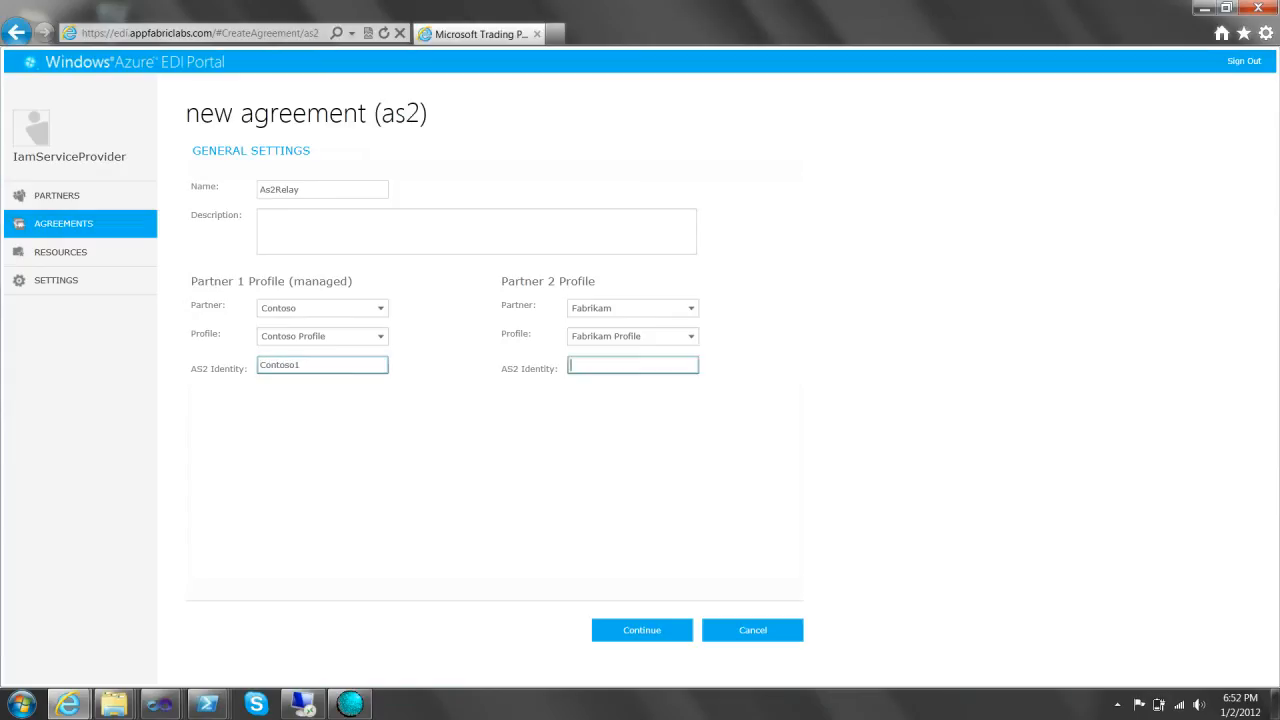
text(Fabrikam1)
click(476, 231)
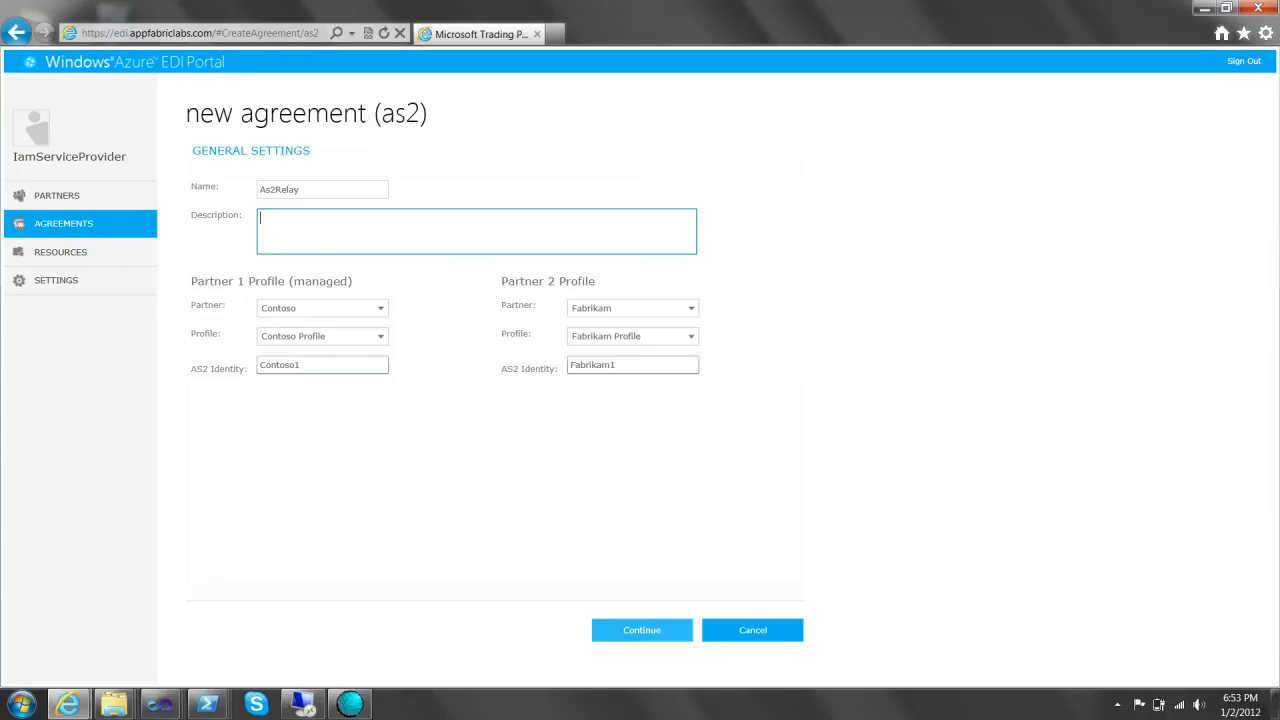
click(642, 630)
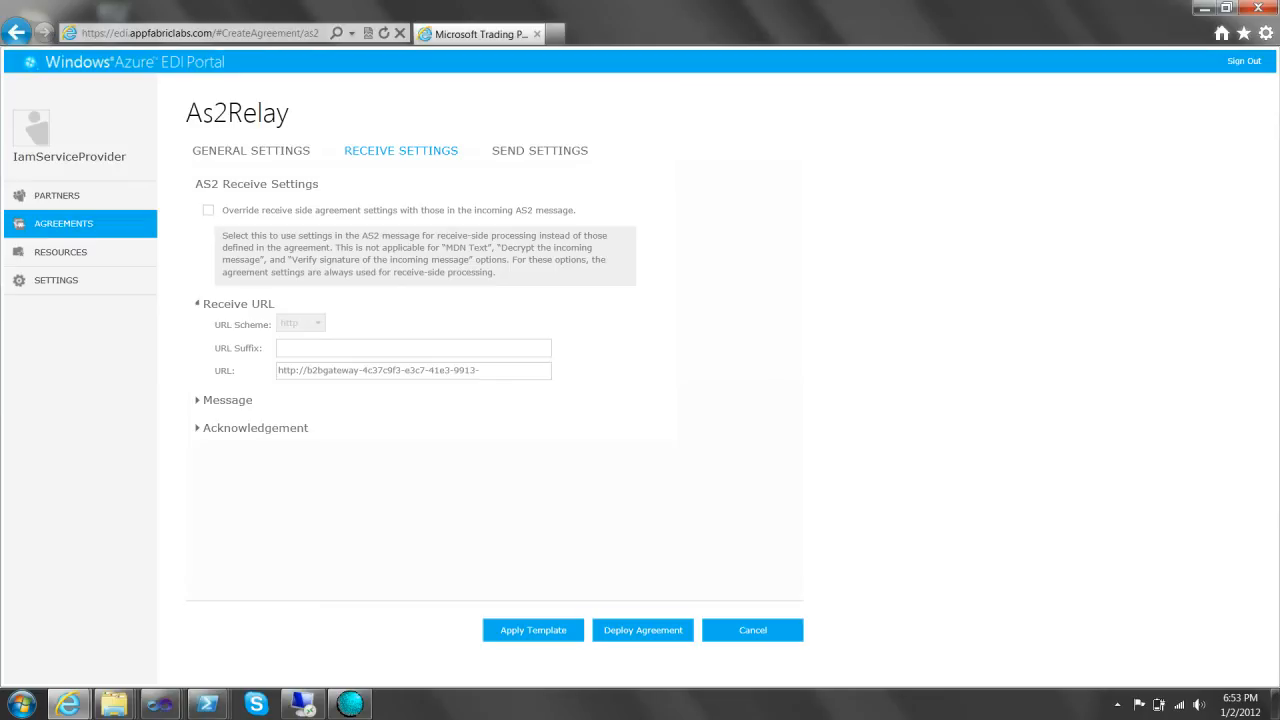
- Set the receive URL suffix to receive2 and require signed messages with a signing certificate
click(413, 348)
text(receive2)
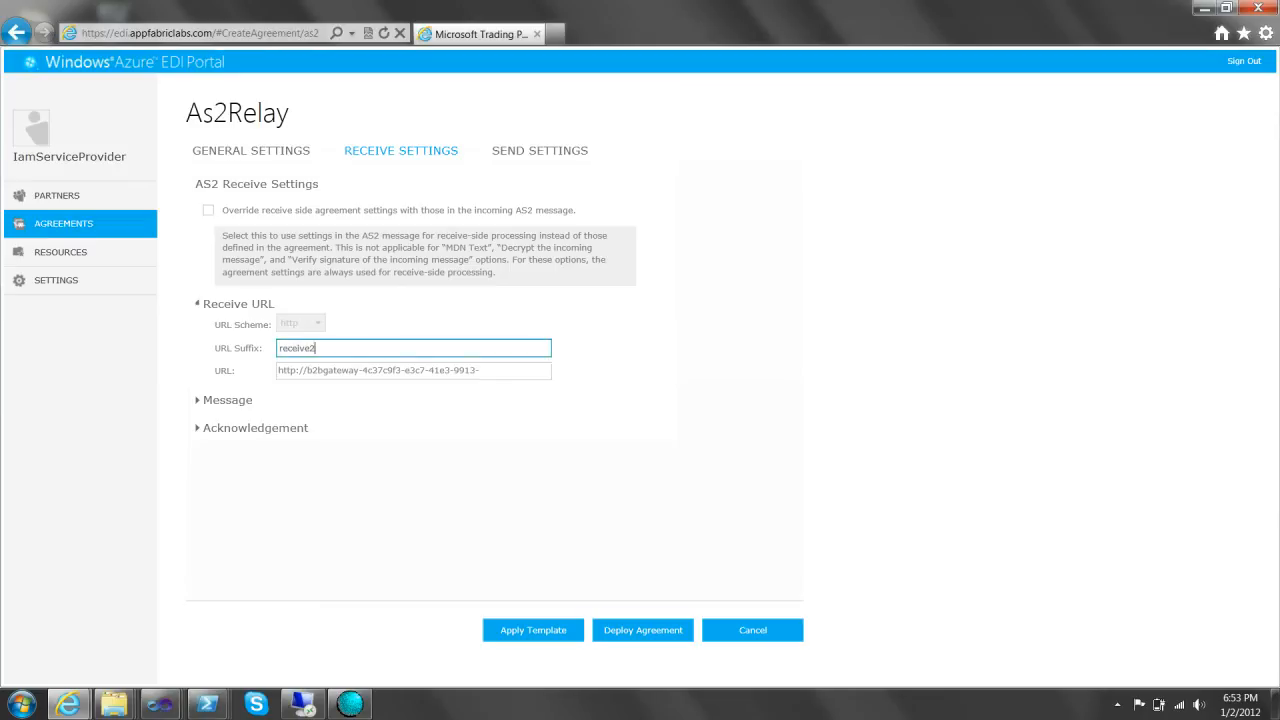
click(227, 400)
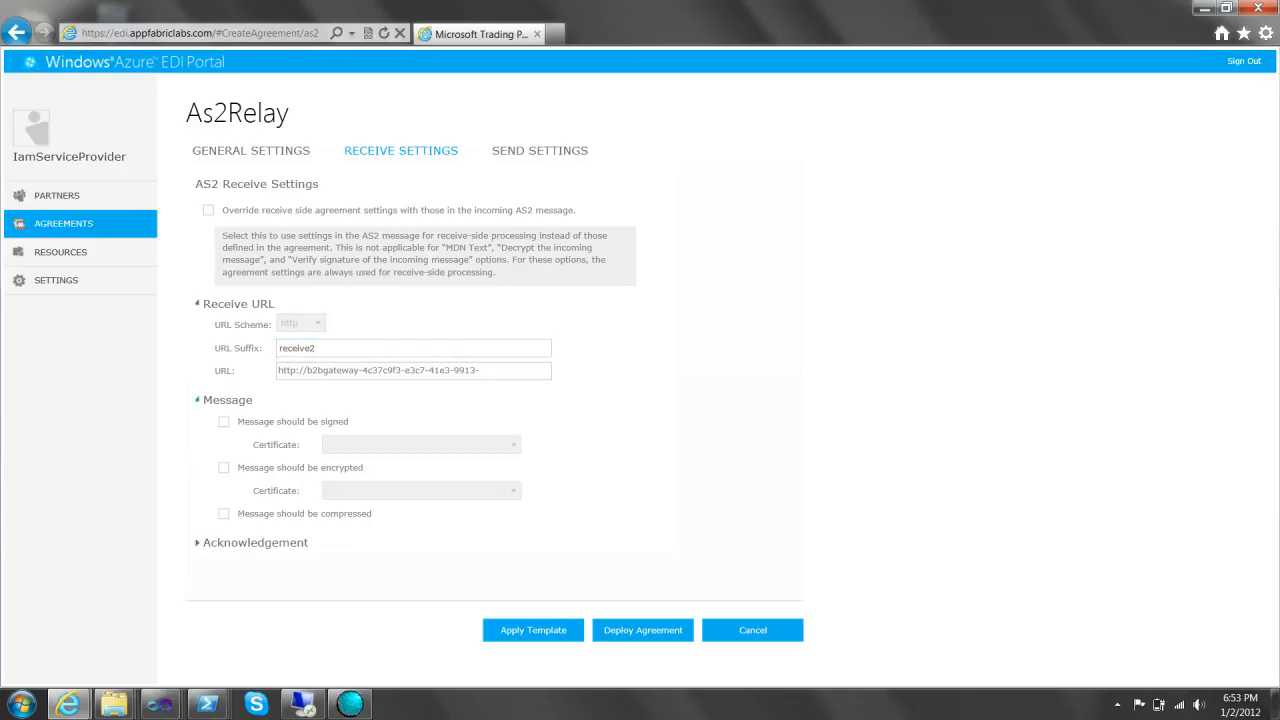
click(224, 422)
click(422, 445)
click(430, 463)
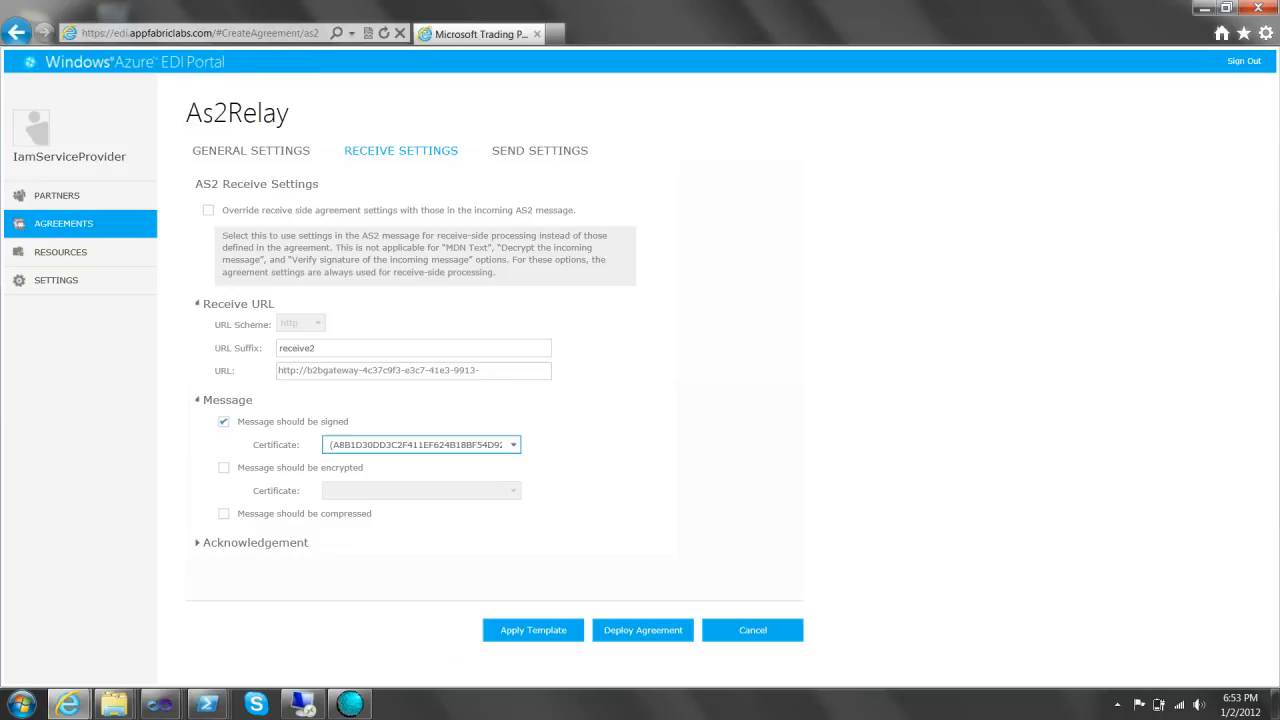
- Require encryption with the Microsoft certificate and compression, and enable incoming-message override
click(224, 468)
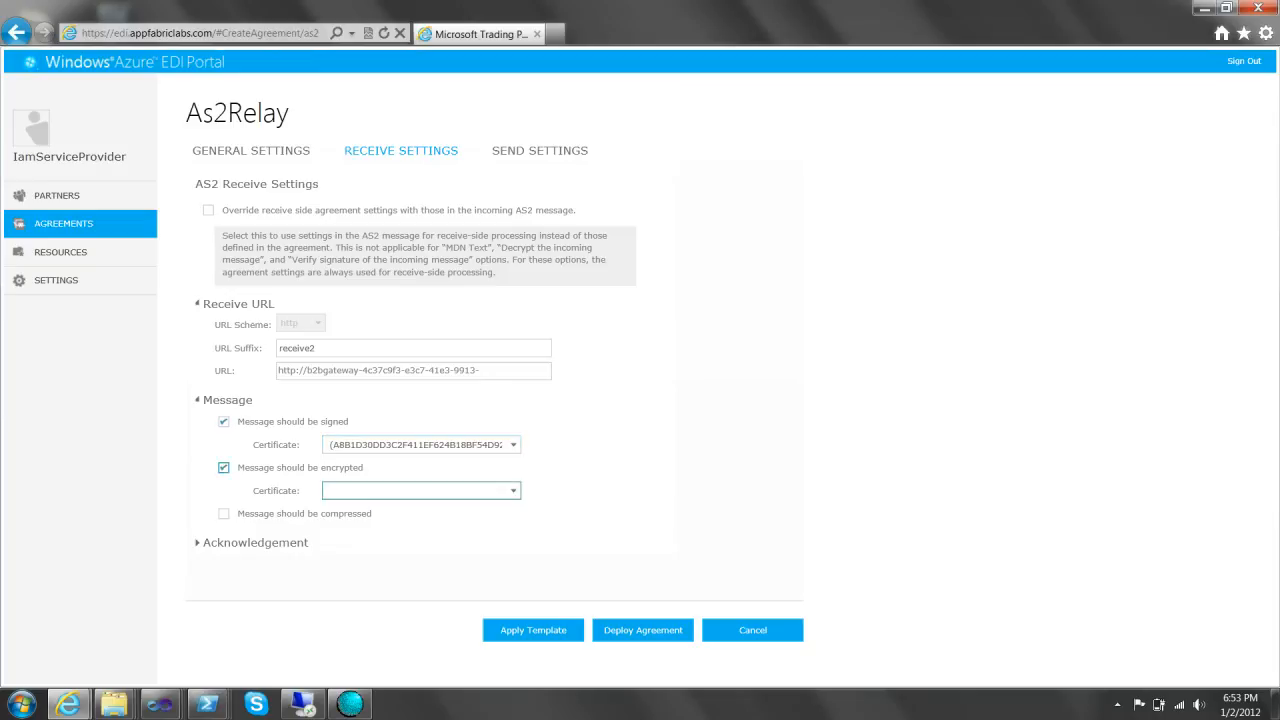
click(421, 490)
click(430, 509)
click(224, 514)
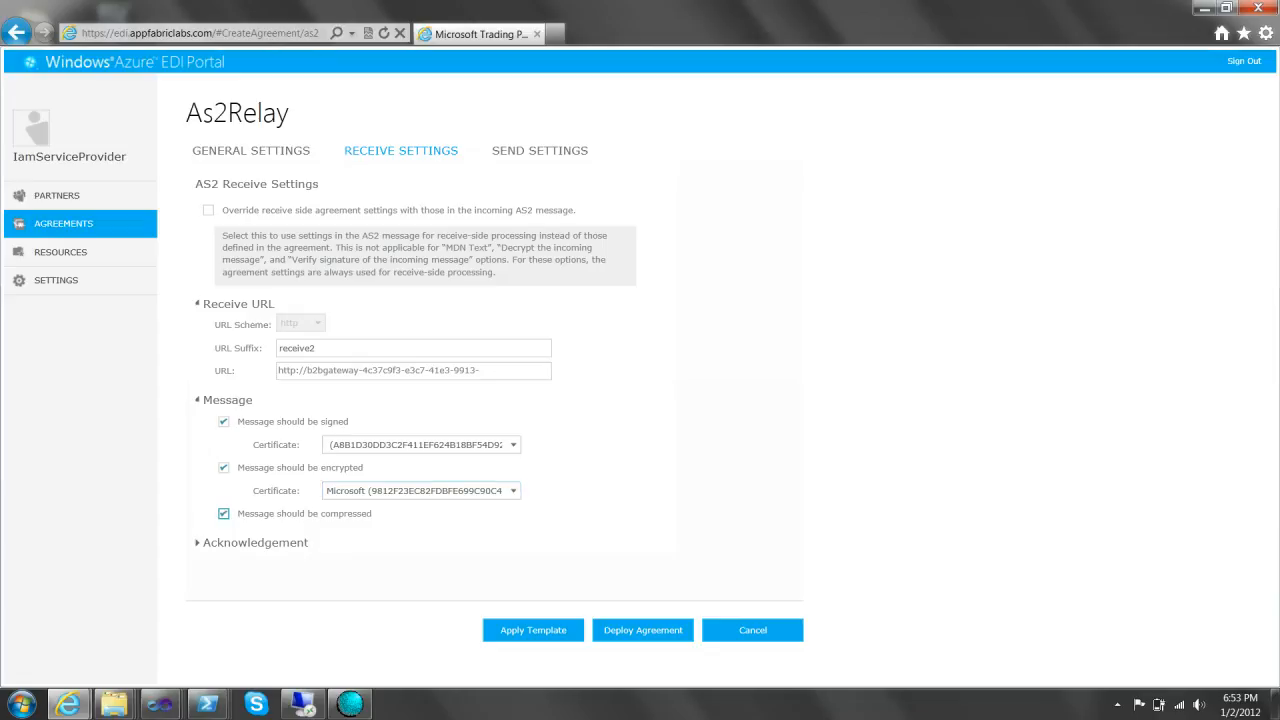
click(208, 210)
- Turn on sending signed MDNs asynchronously and begin entering the MDN URL
click(250, 543)
scroll(250, 543, down, 2)
click(223, 499)
click(262, 522)
scroll(262, 522, down, 1)
click(262, 545)
click(330, 569)
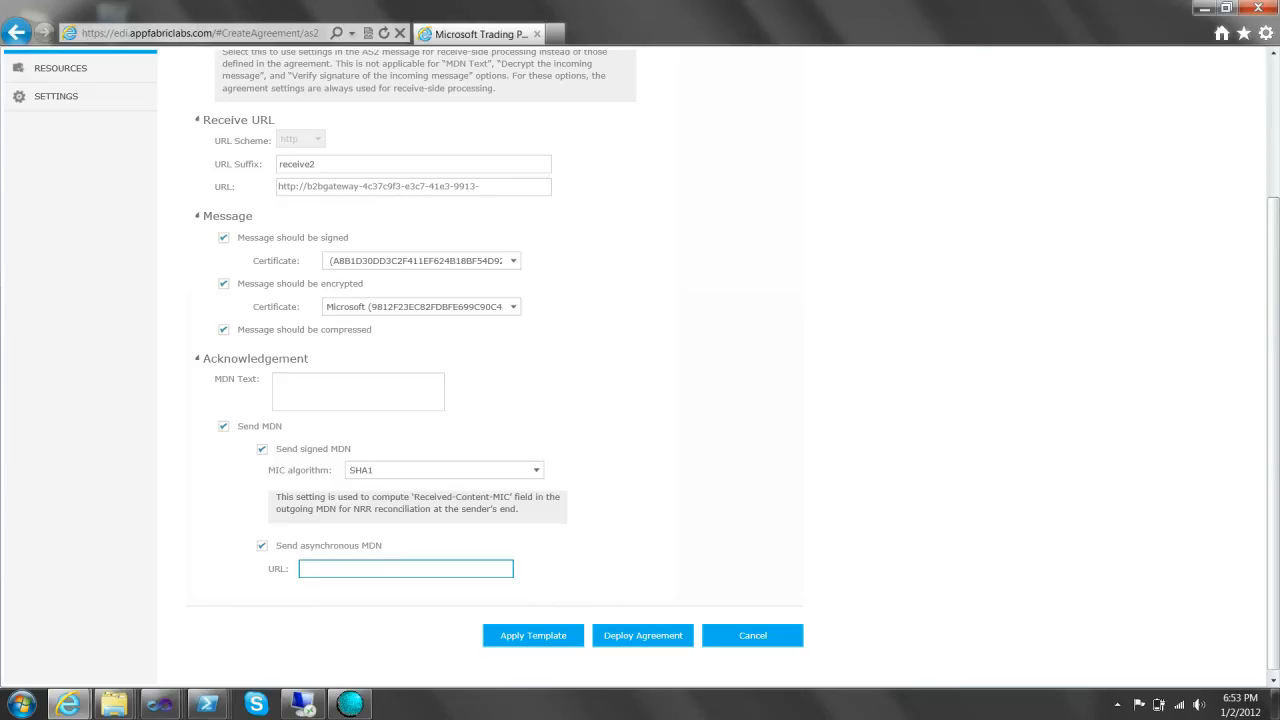
- Open another new PowerShell console from the taskbar
mouse_move(207, 704)
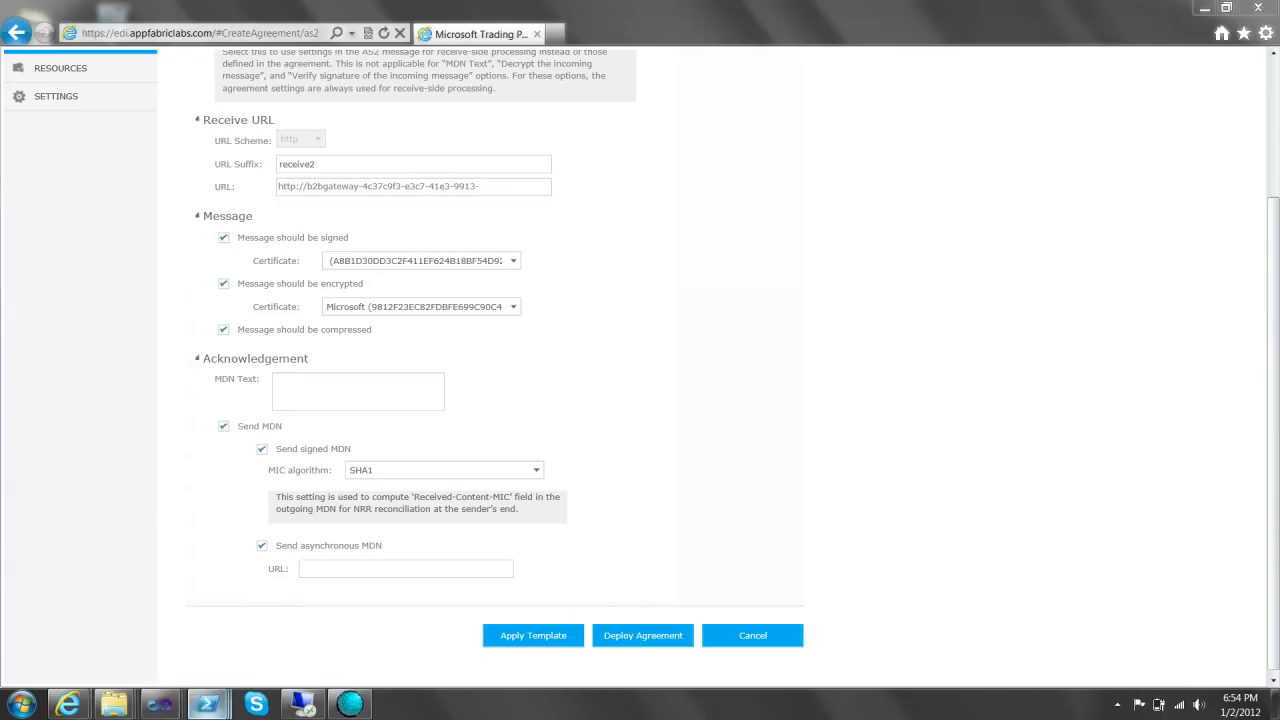
right_click(207, 704)
click(178, 627)
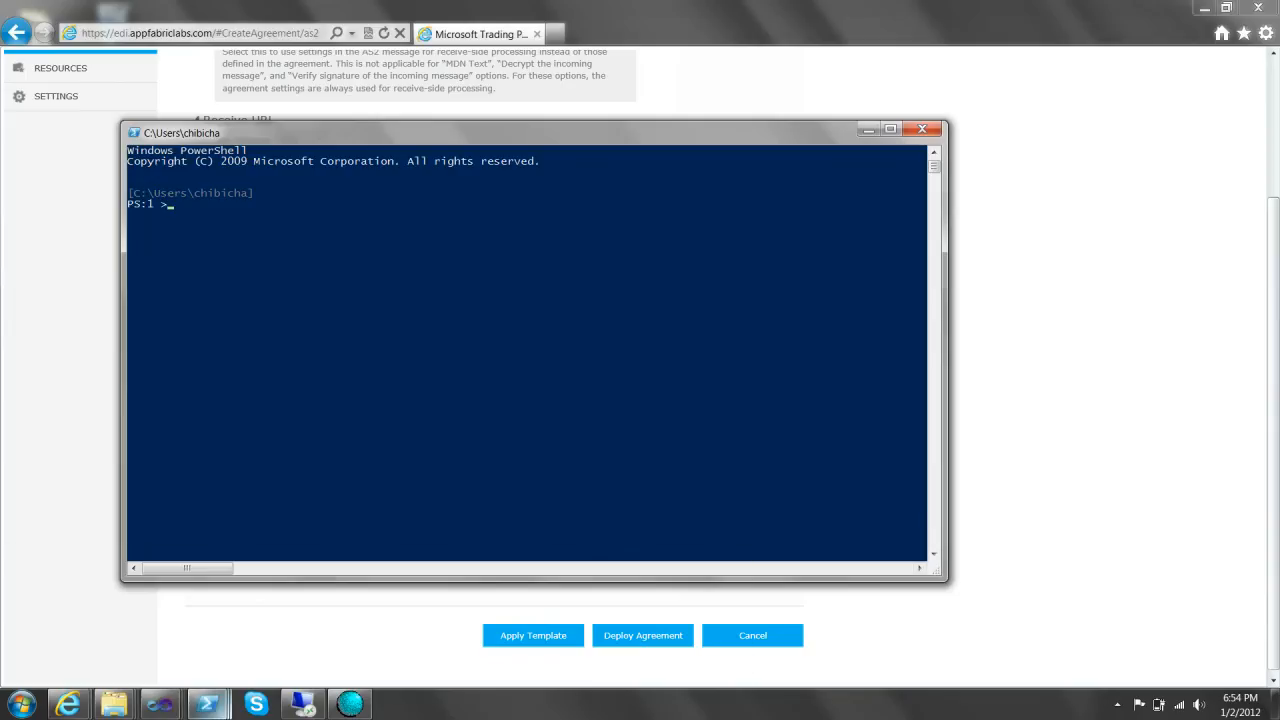
- Bring the RelayReceiverService solution with RouteSetup.cs back to the front in Visual Studio
mouse_move(159, 704)
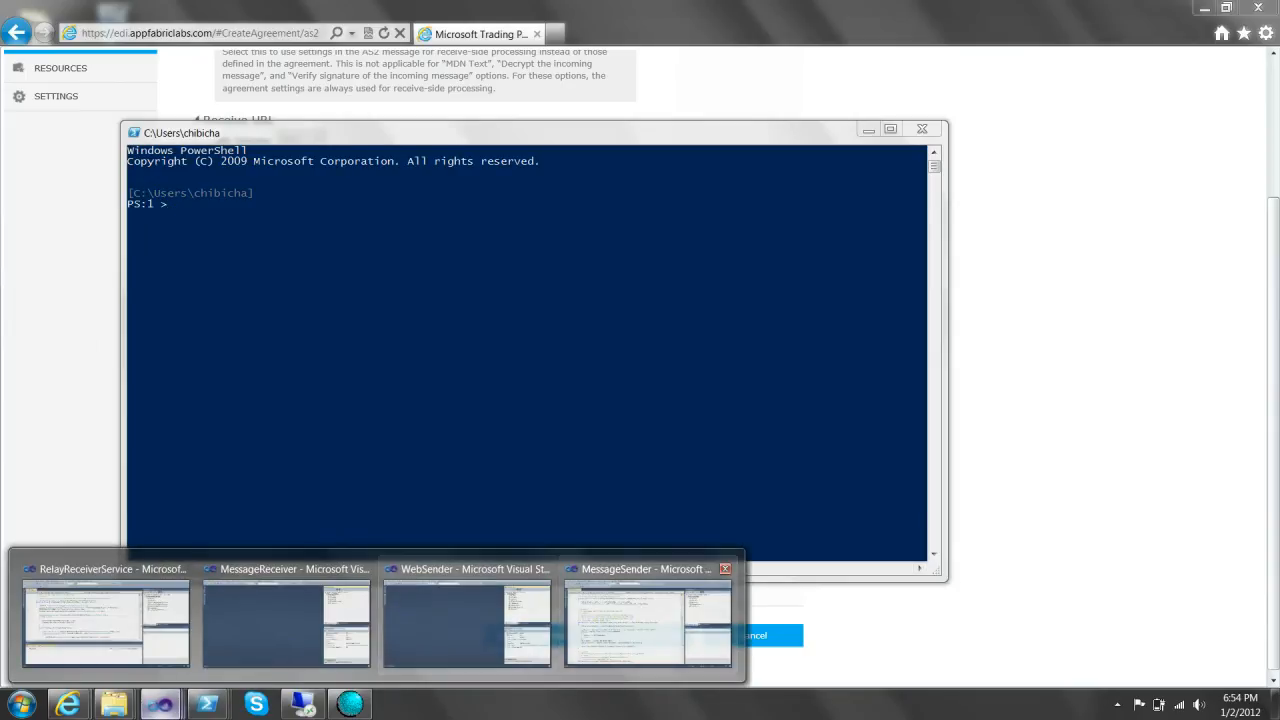
click(106, 620)
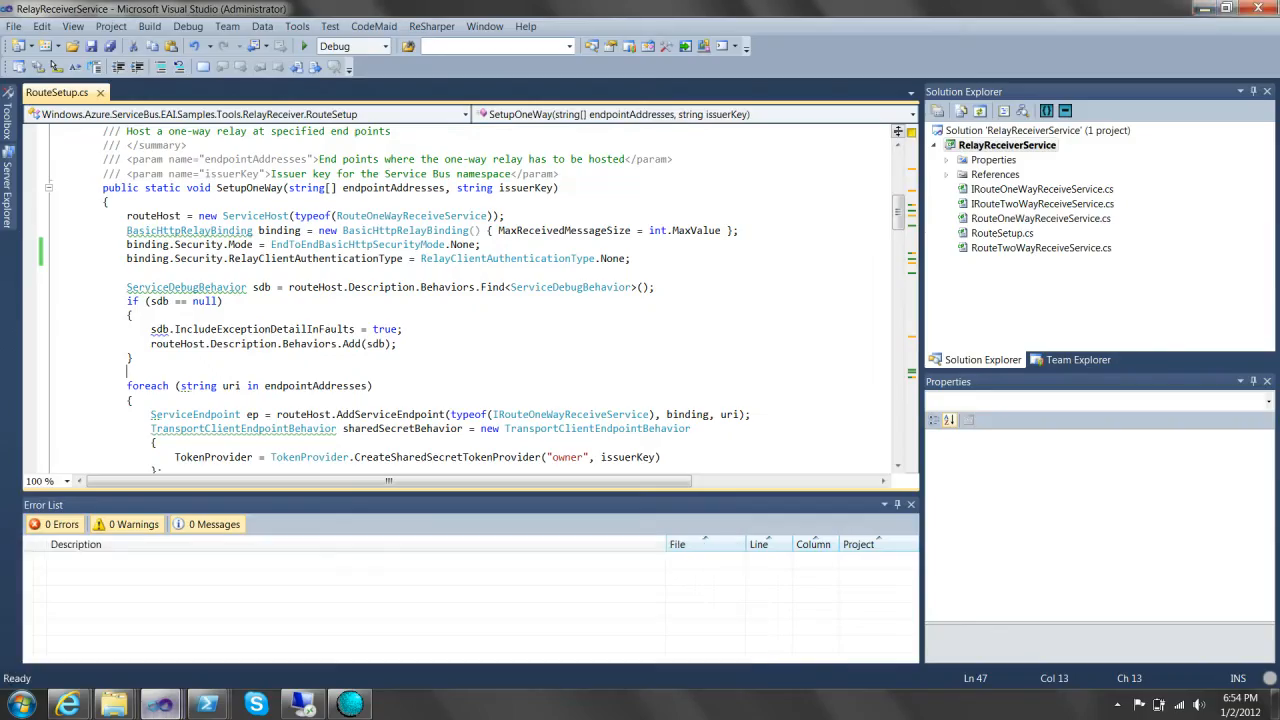
right_click(968, 146)
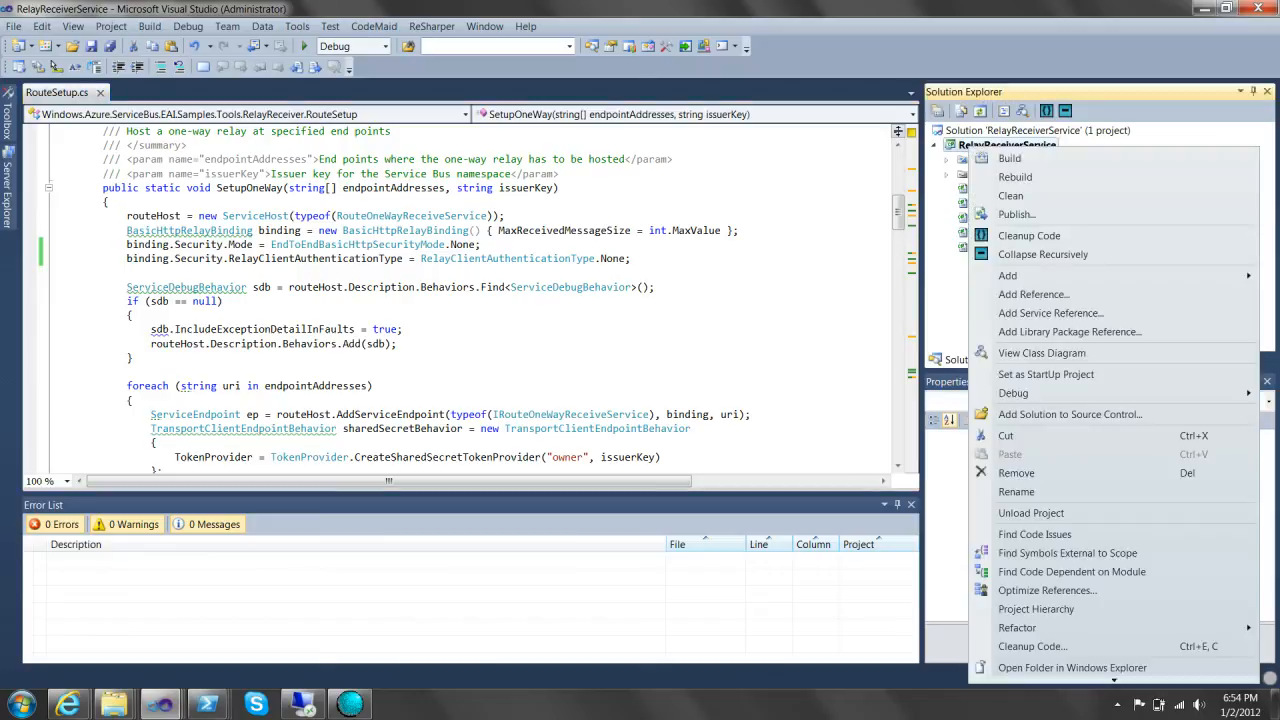
click(506, 216)
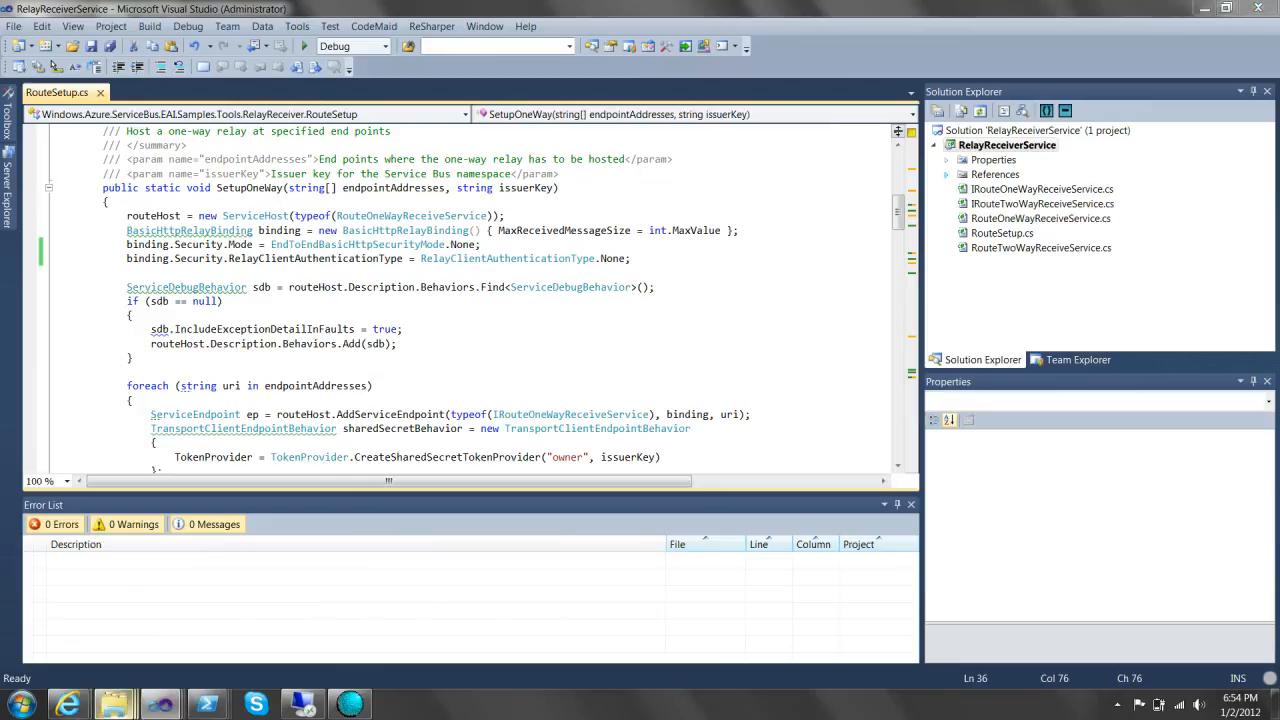
mouse_move(115, 704)
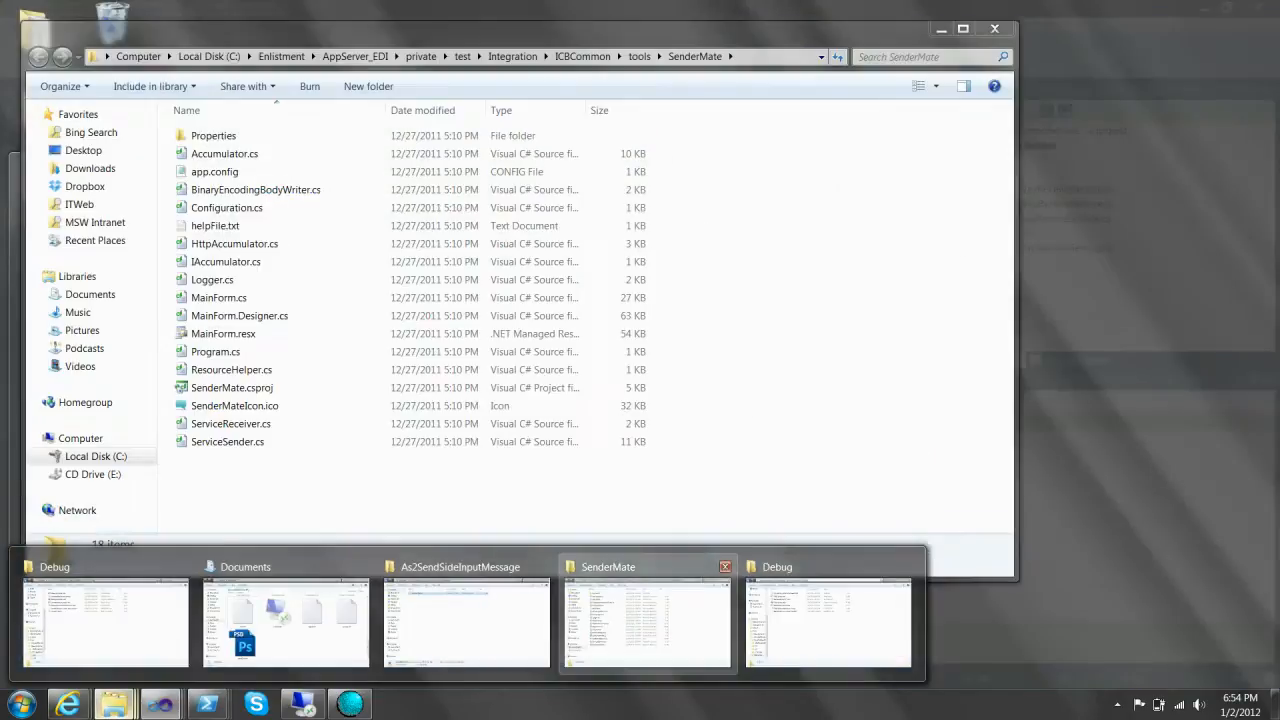
- Browse Explorer from Samples into Tools\RelayReceiverService, then return to Visual Studio
click(828, 622)
click(184, 37)
click(135, 37)
double_click(203, 169)
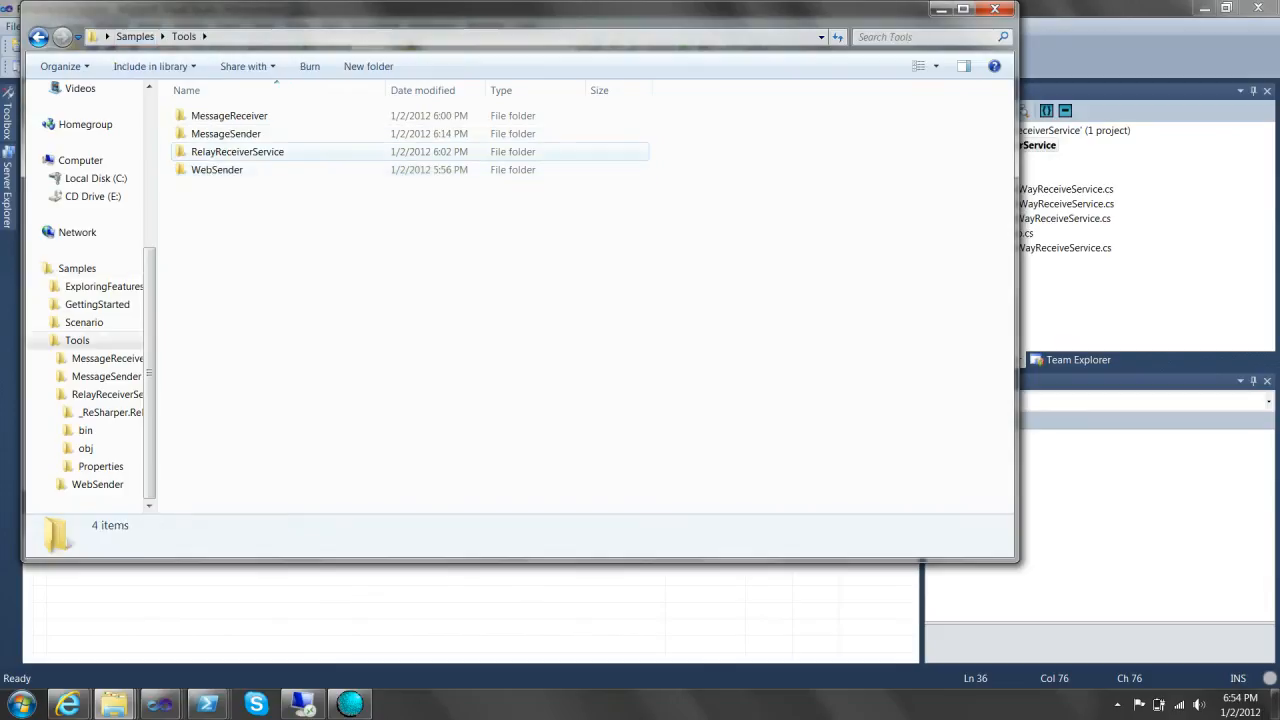
double_click(240, 151)
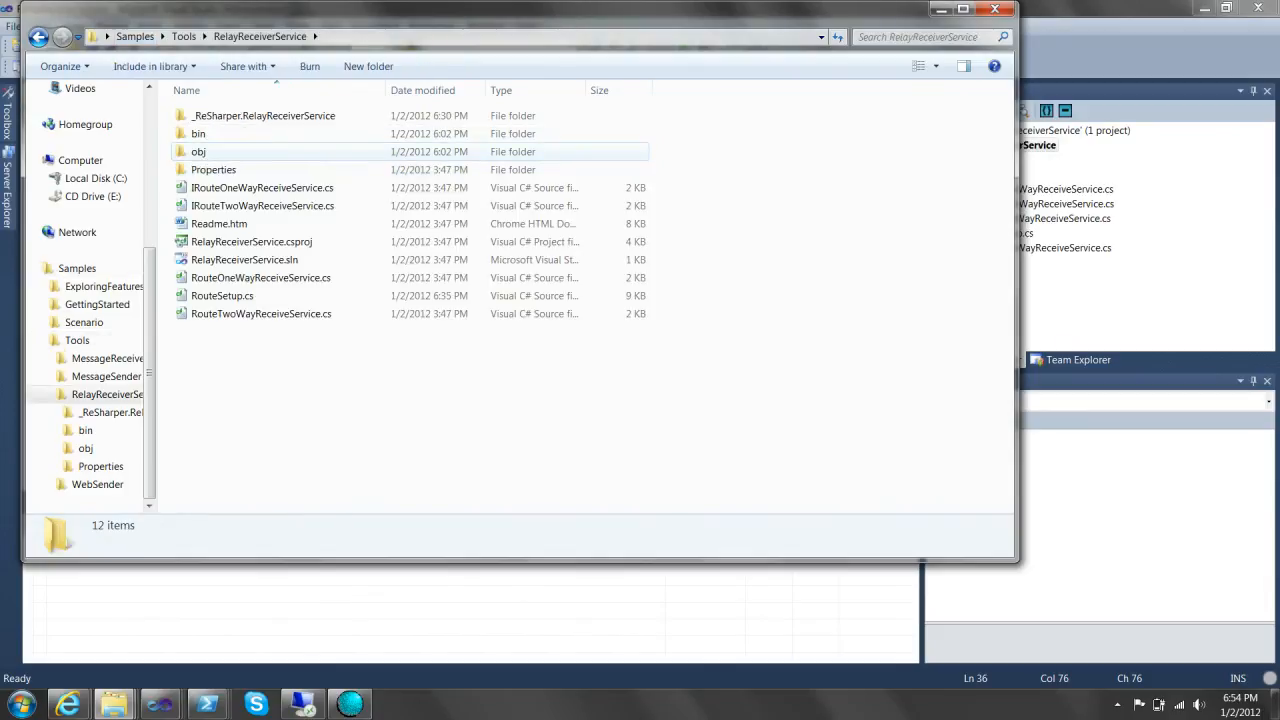
click(1038, 146)
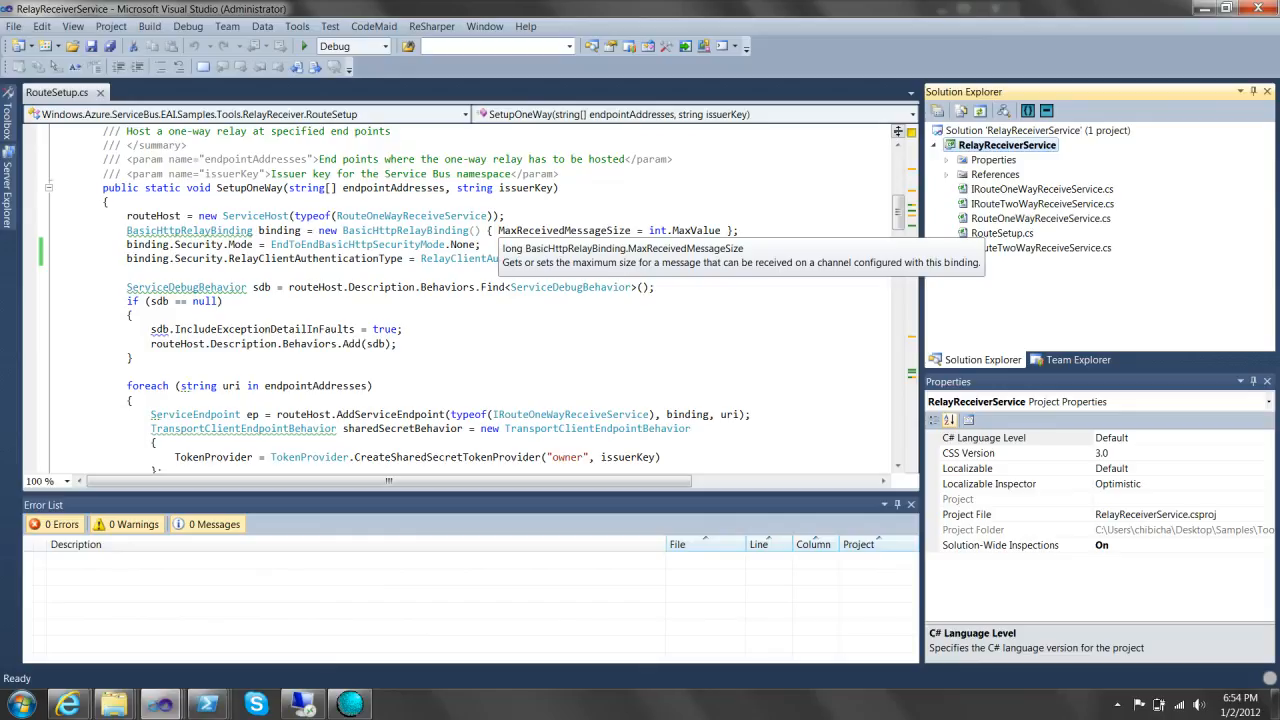
- Build the RelayReceiverService project
click(224, 301)
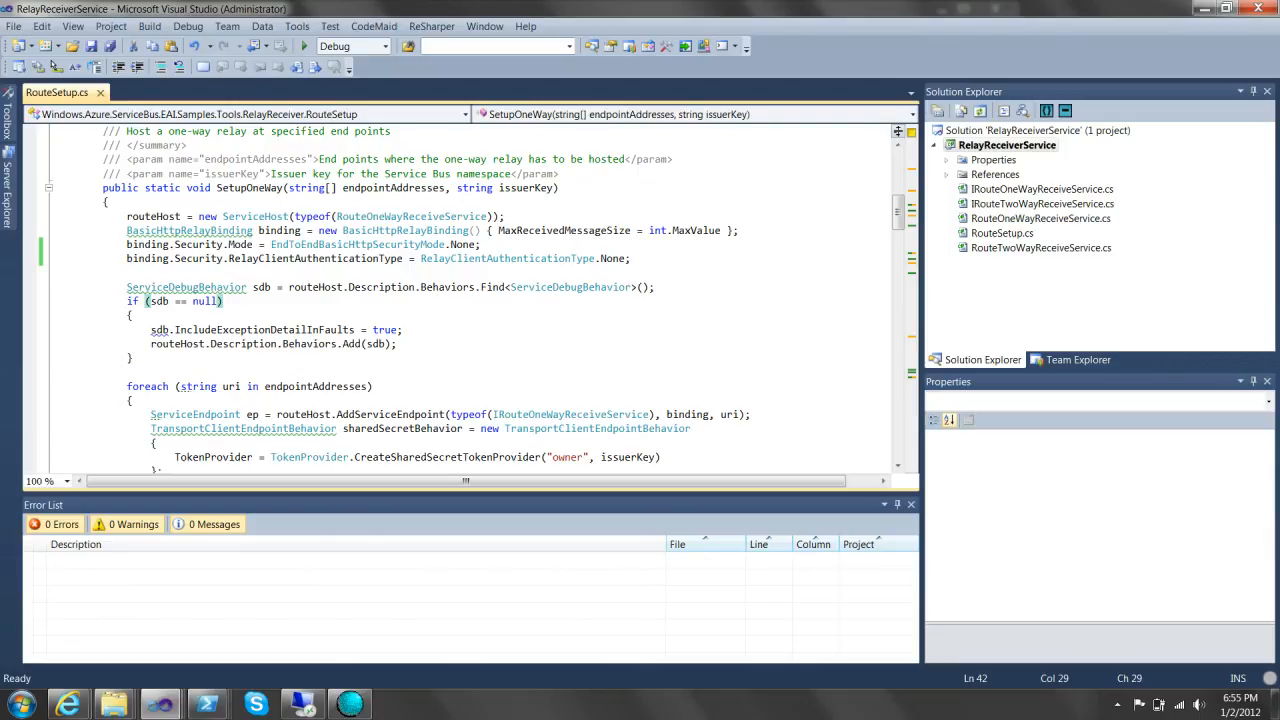
right_click(990, 145)
click(750, 155)
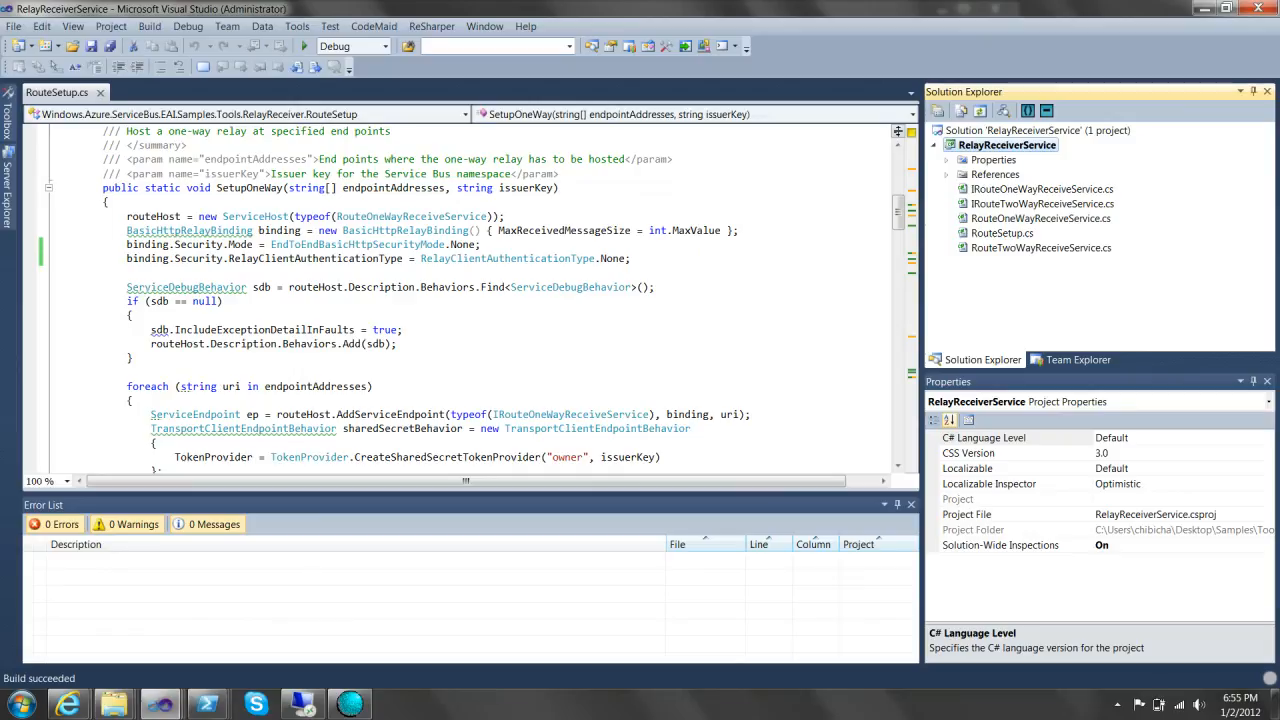
- Open the RelayReceiverService project folder in Windows Explorer
click(207, 704)
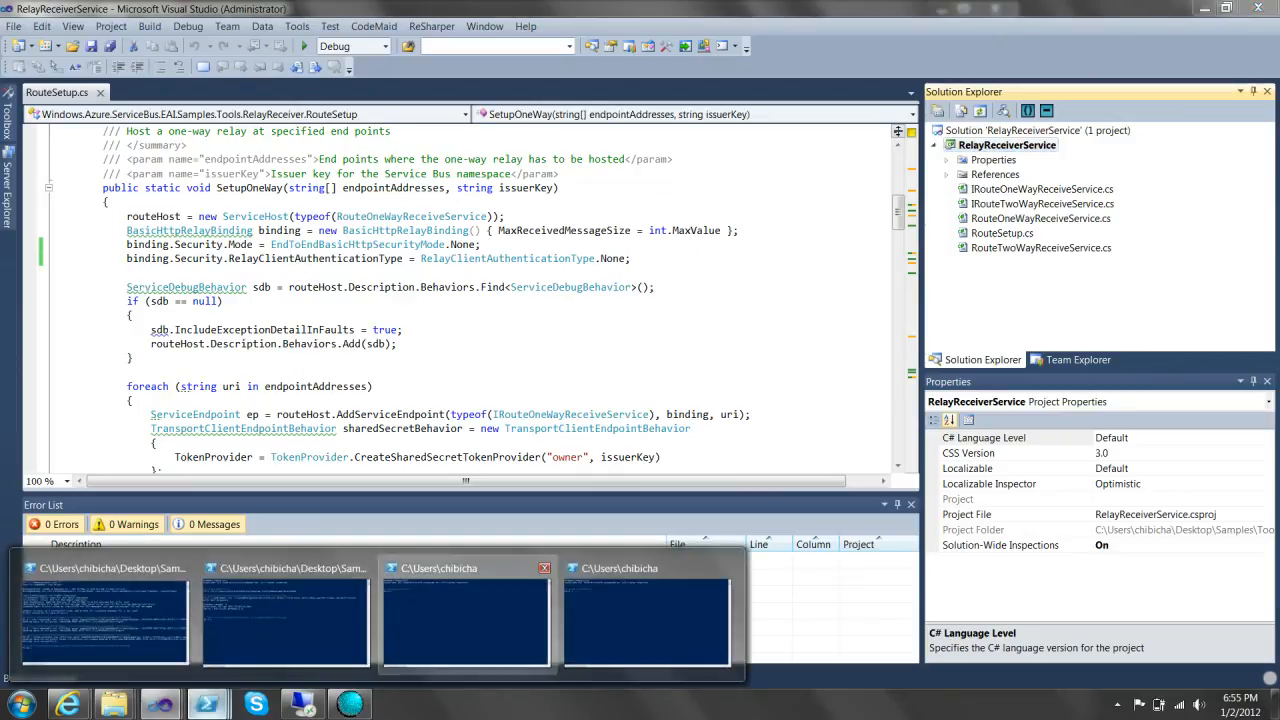
click(466, 622)
right_click(1008, 150)
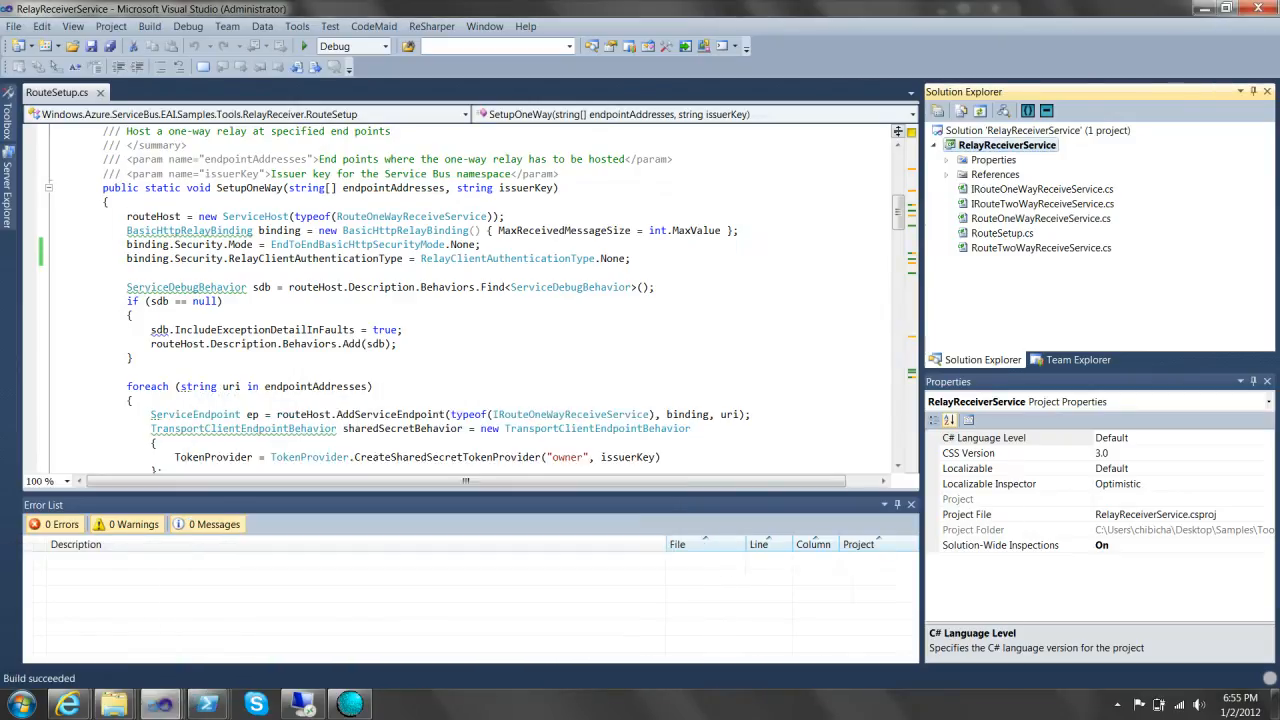
click(822, 641)
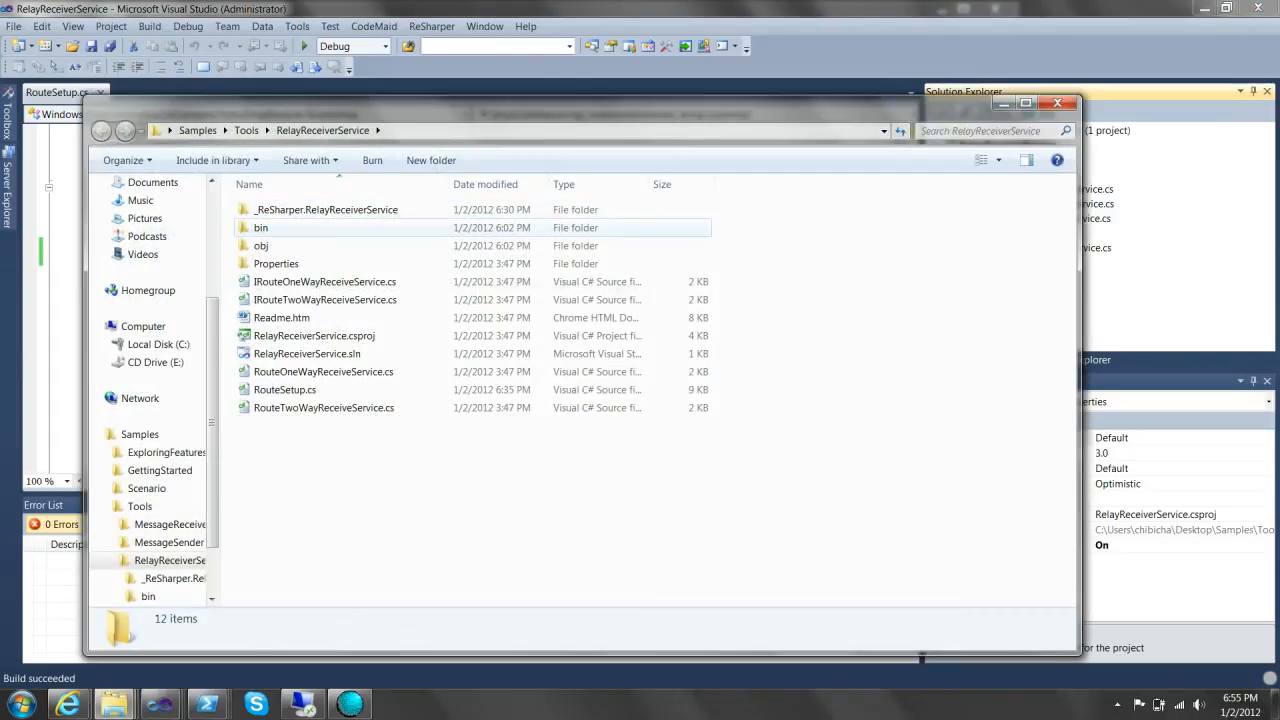
- Copy the bin\Debug folder path, minimize Explorer and bring up the third PowerShell console
double_click(330, 225)
double_click(300, 210)
click(620, 131)
key(ctrl+c)
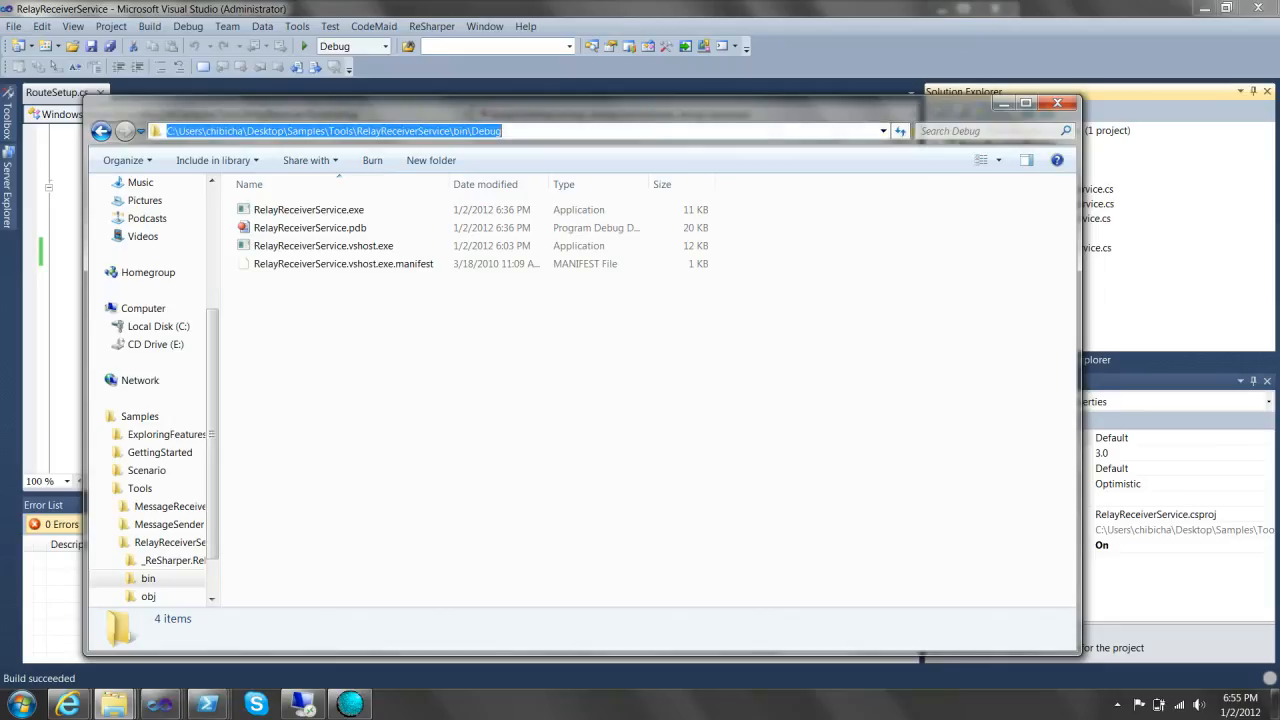
click(1004, 103)
click(207, 704)
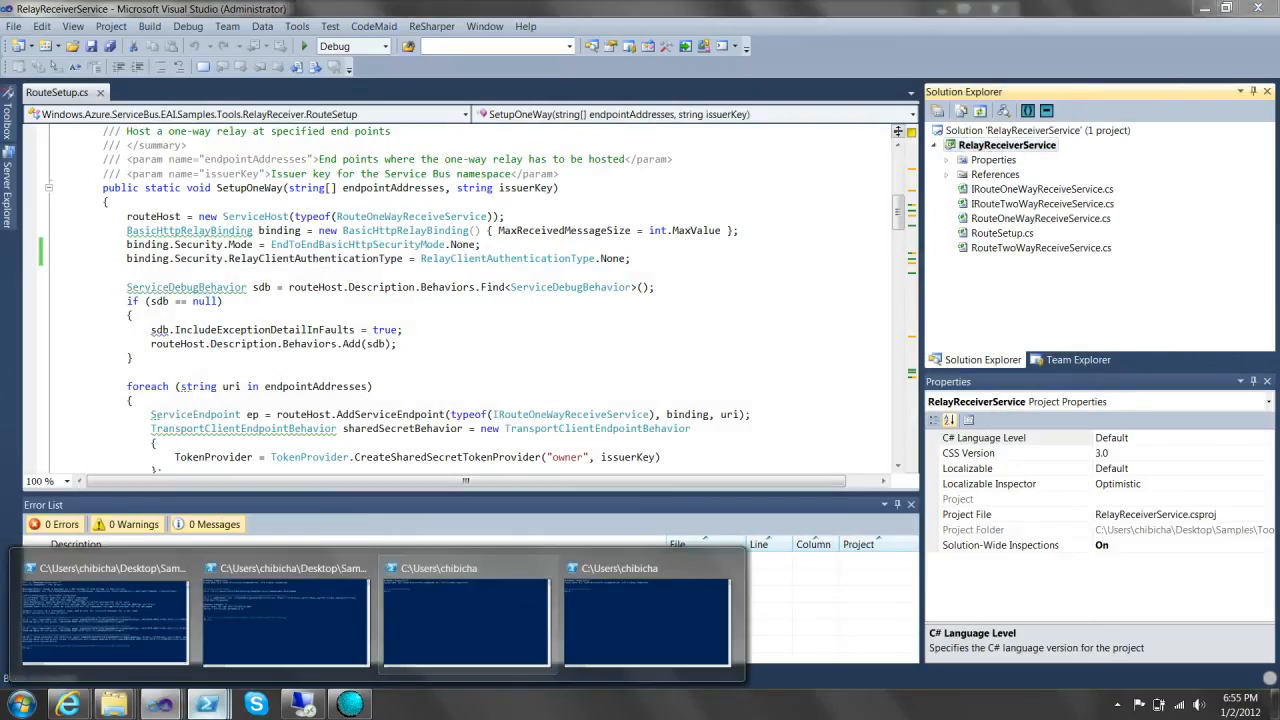
click(468, 618)
- Change directory to the pasted bin\Debug path
text(cd)
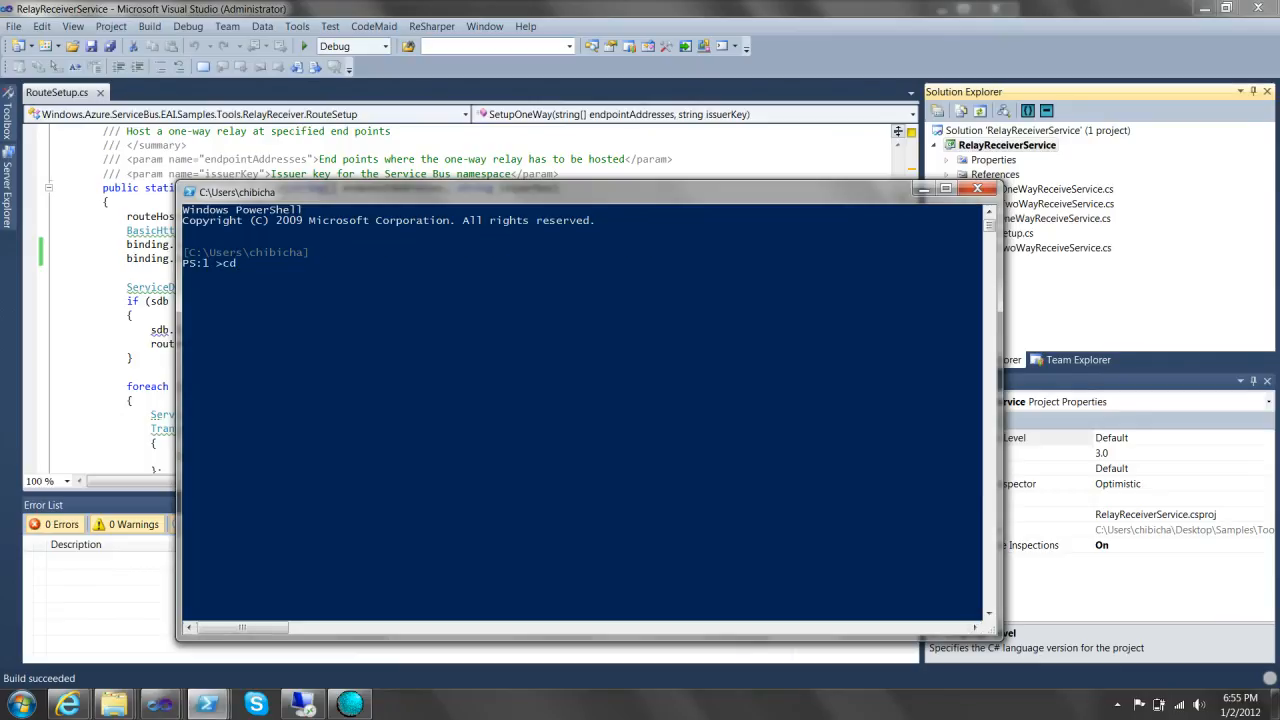
key(ctrl+v)
key(Return)
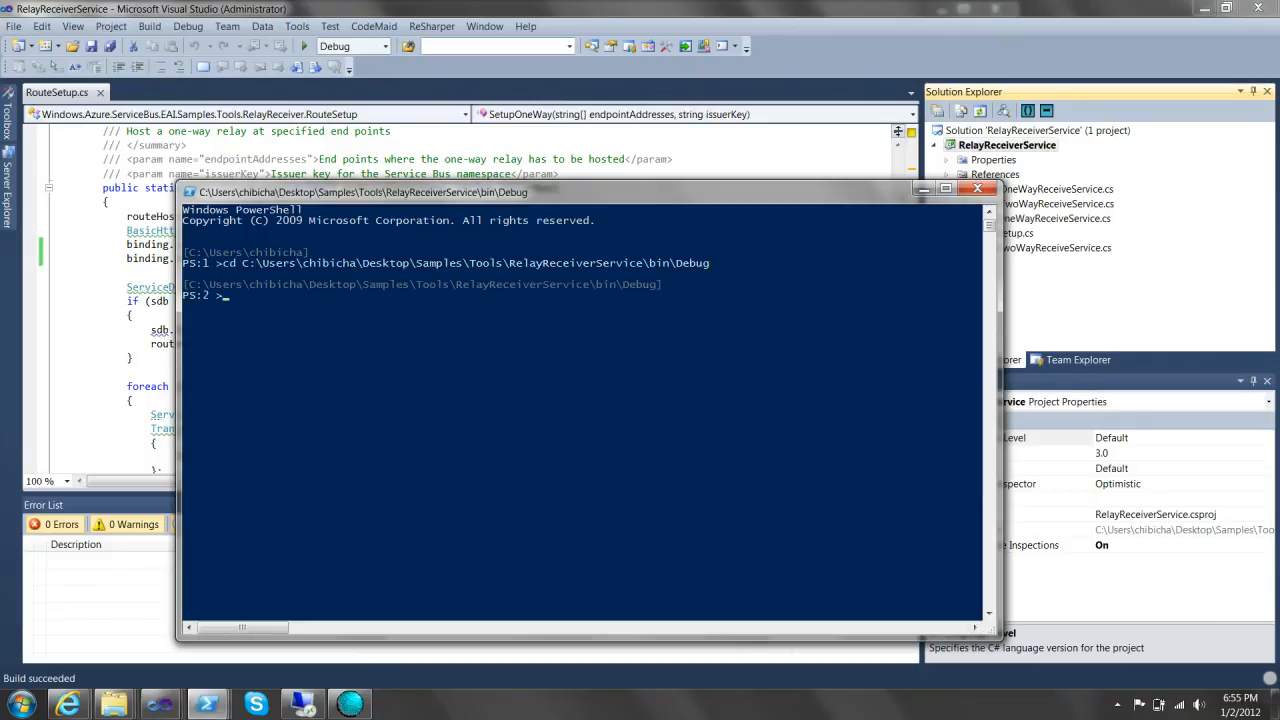
- Draft the command .\RelayReceiverService.exe chibionos at the prompt
text(.\Re)
key(Tab)
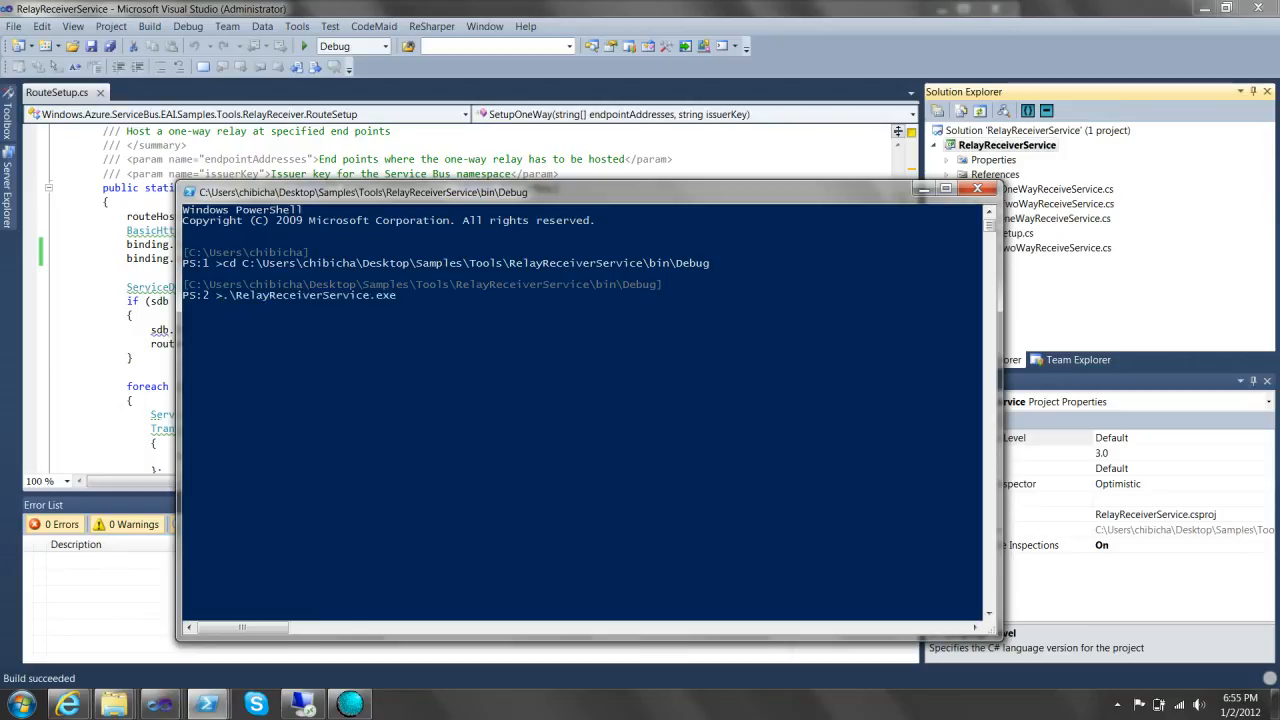
text(chibionos)
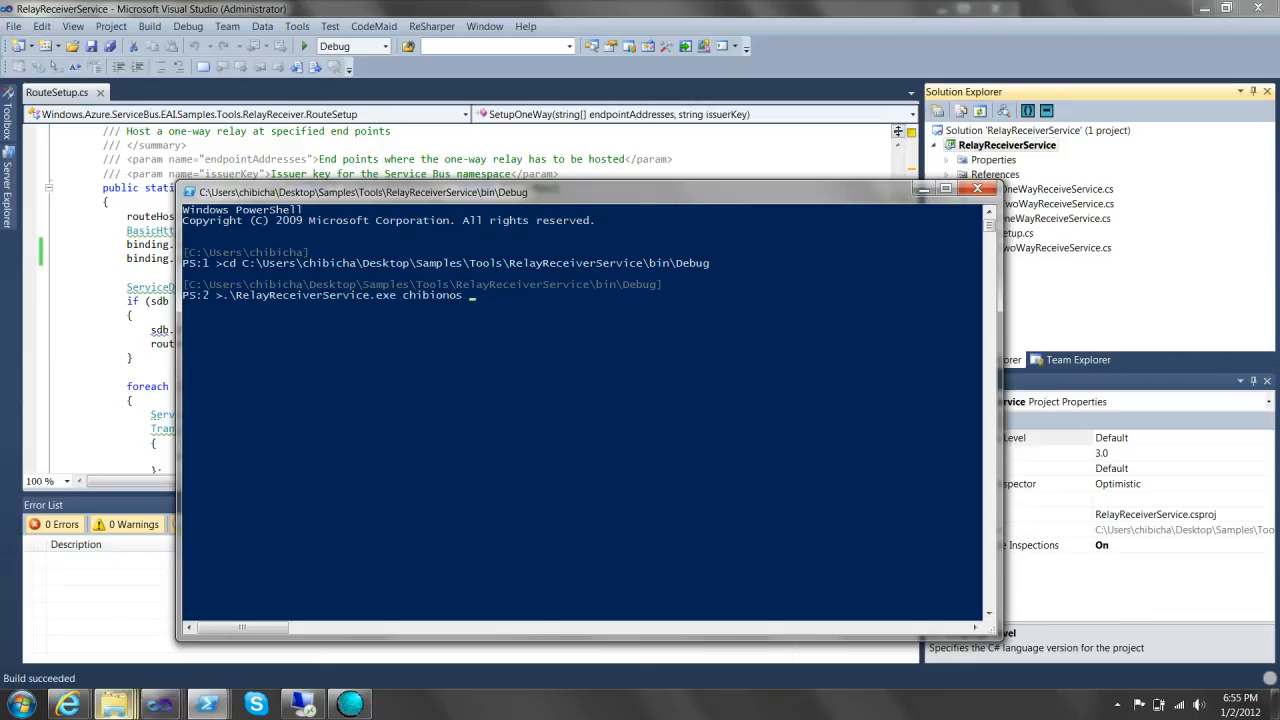
mouse_move(68, 705)
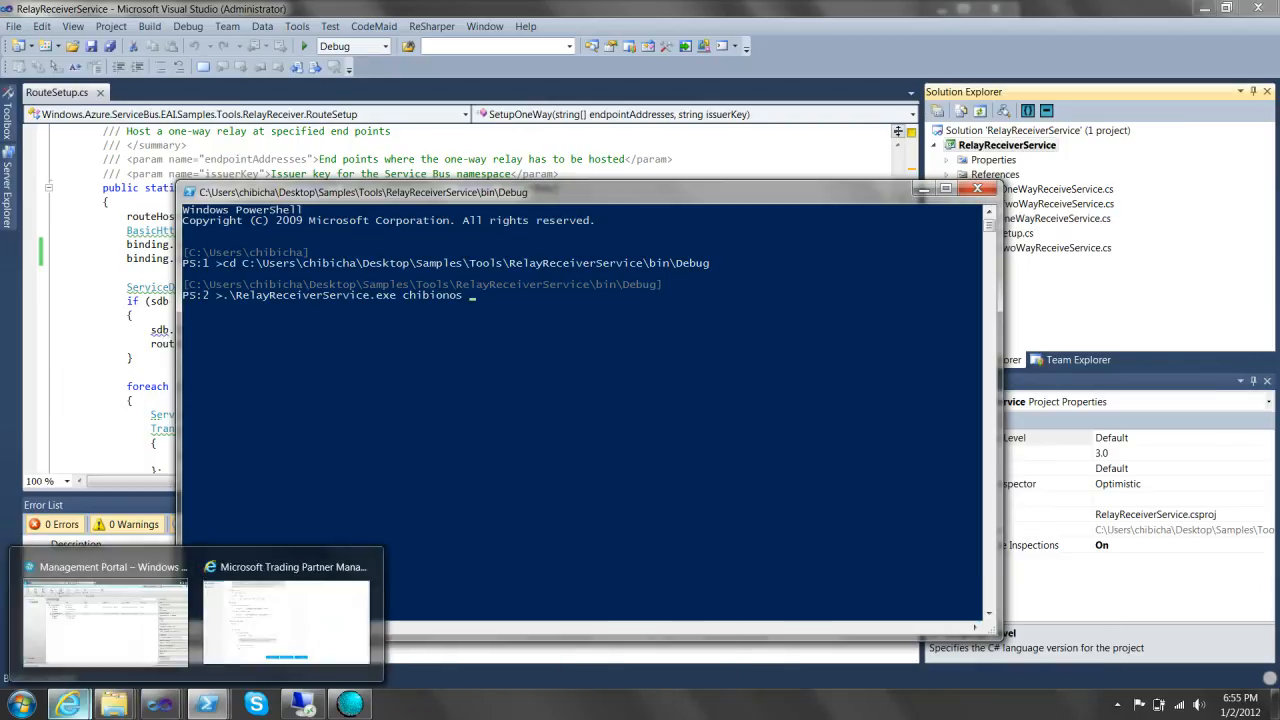
click(275, 612)
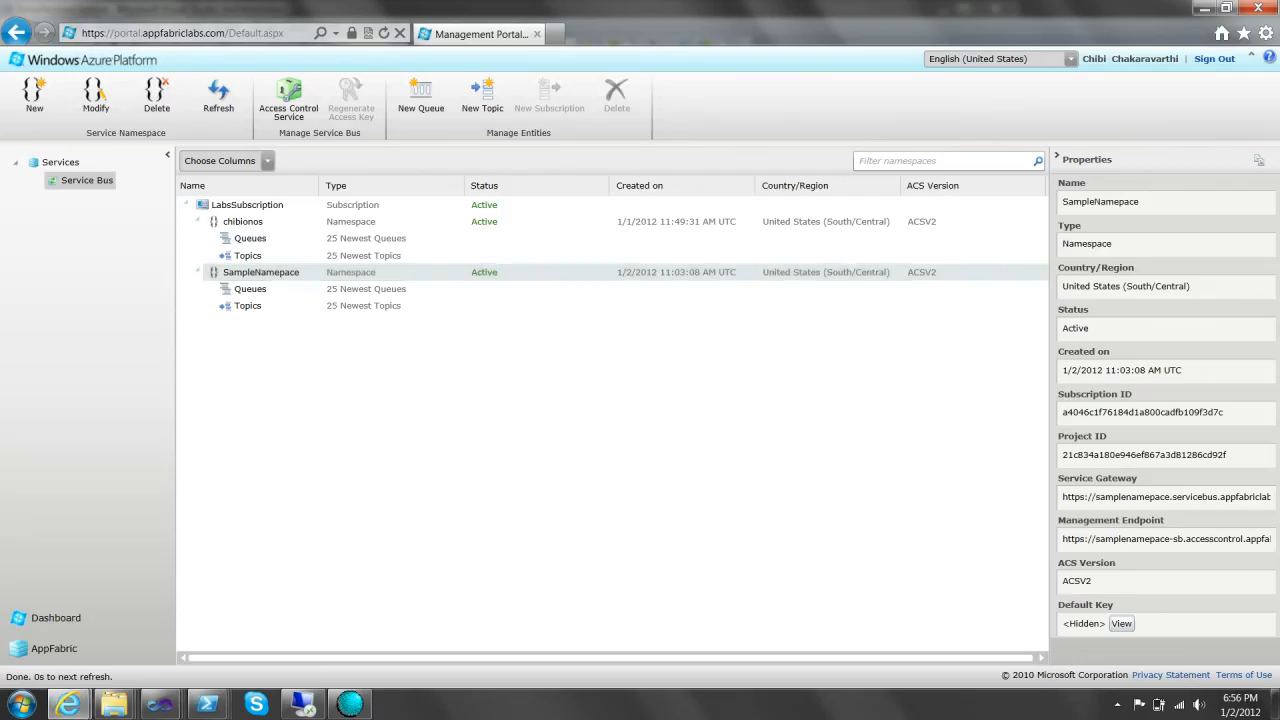
- Try viewing the default key for SampleNamepace and the 1/1/2012 namespace, dismissing error messages
click(1122, 624)
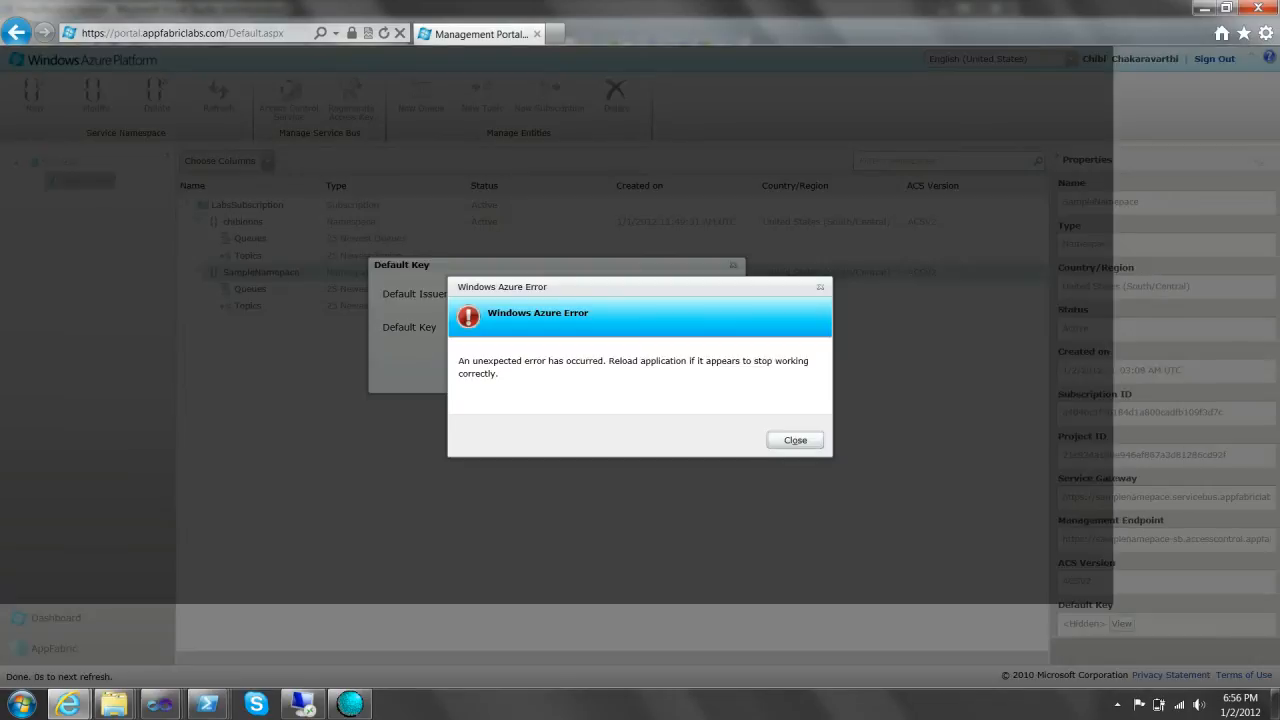
click(795, 440)
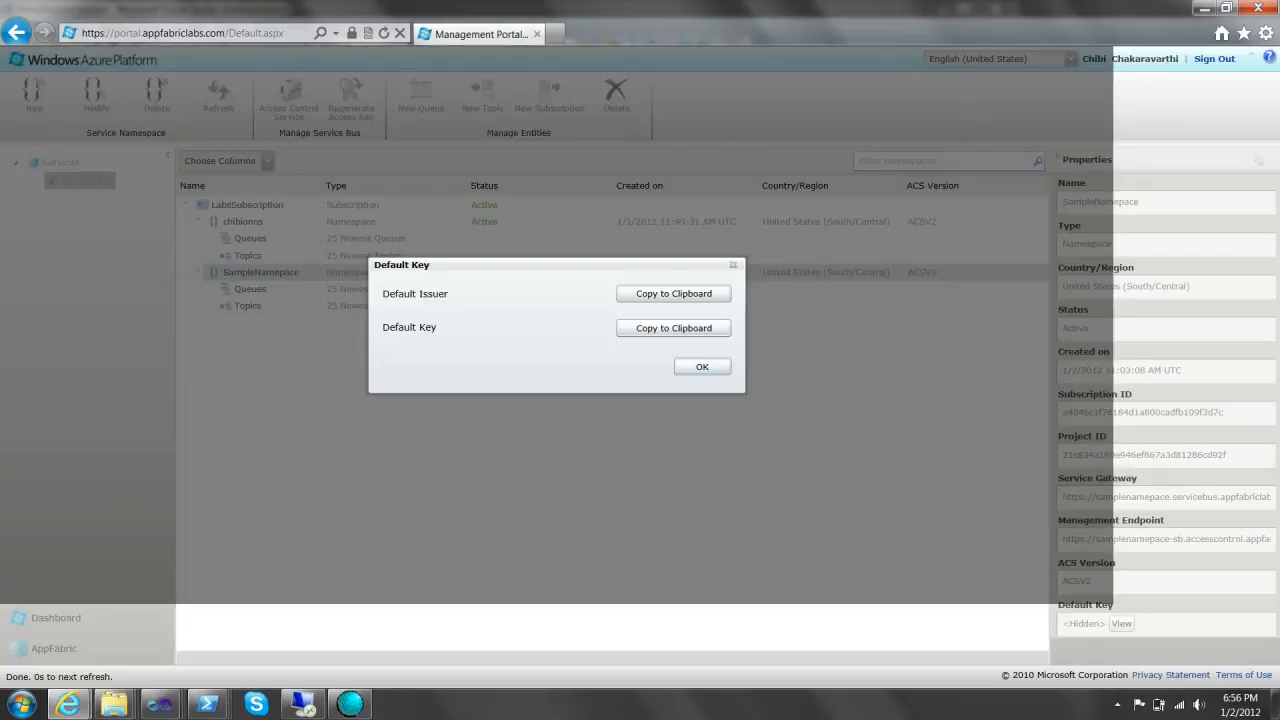
click(702, 366)
click(243, 222)
click(261, 272)
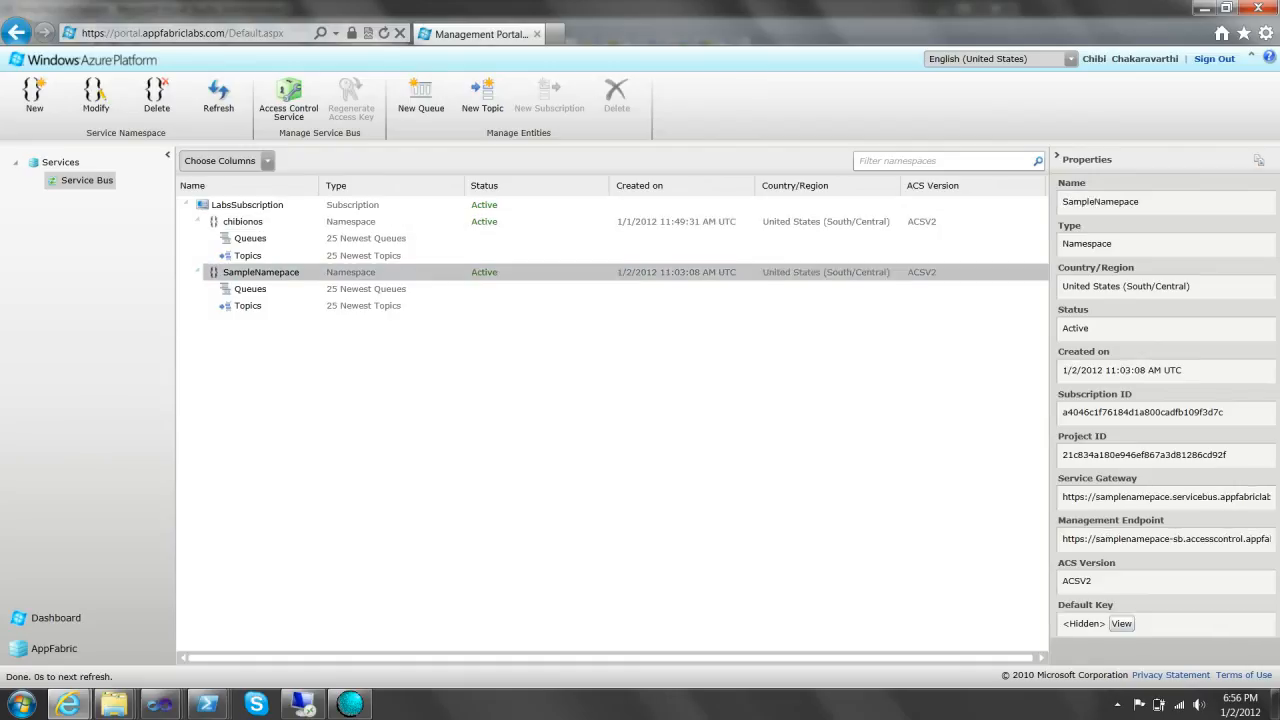
click(243, 222)
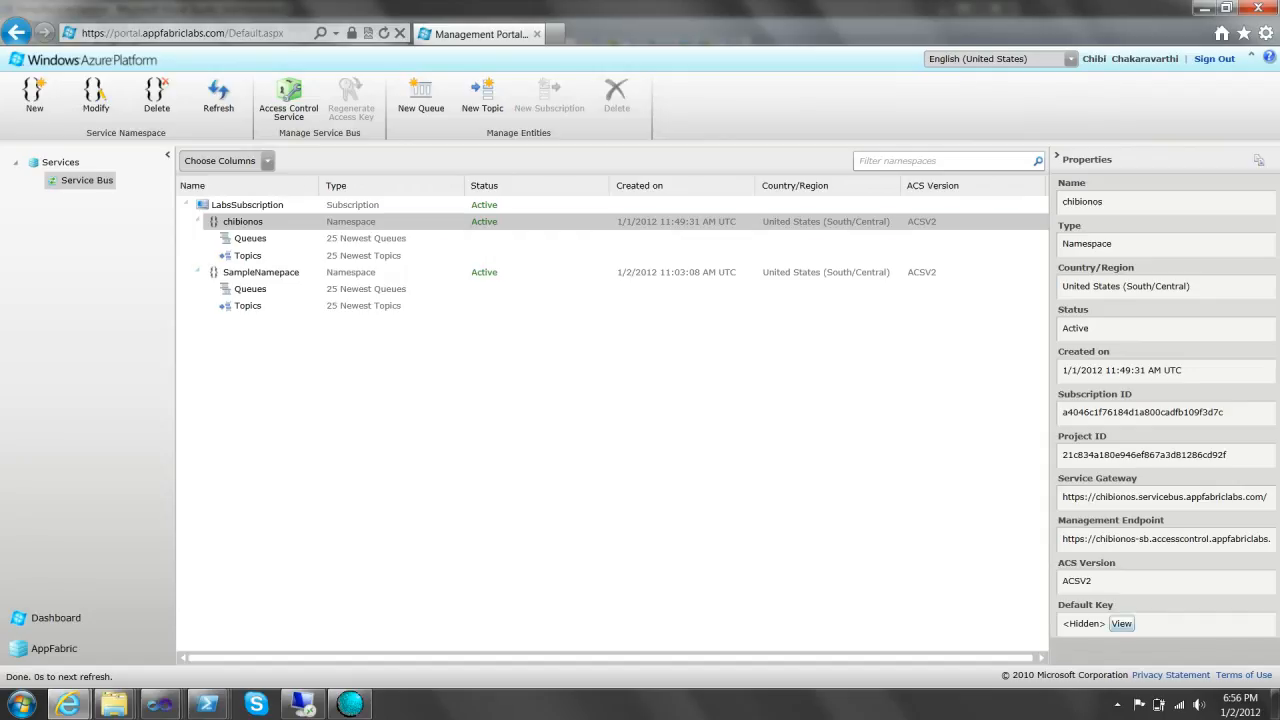
click(1121, 623)
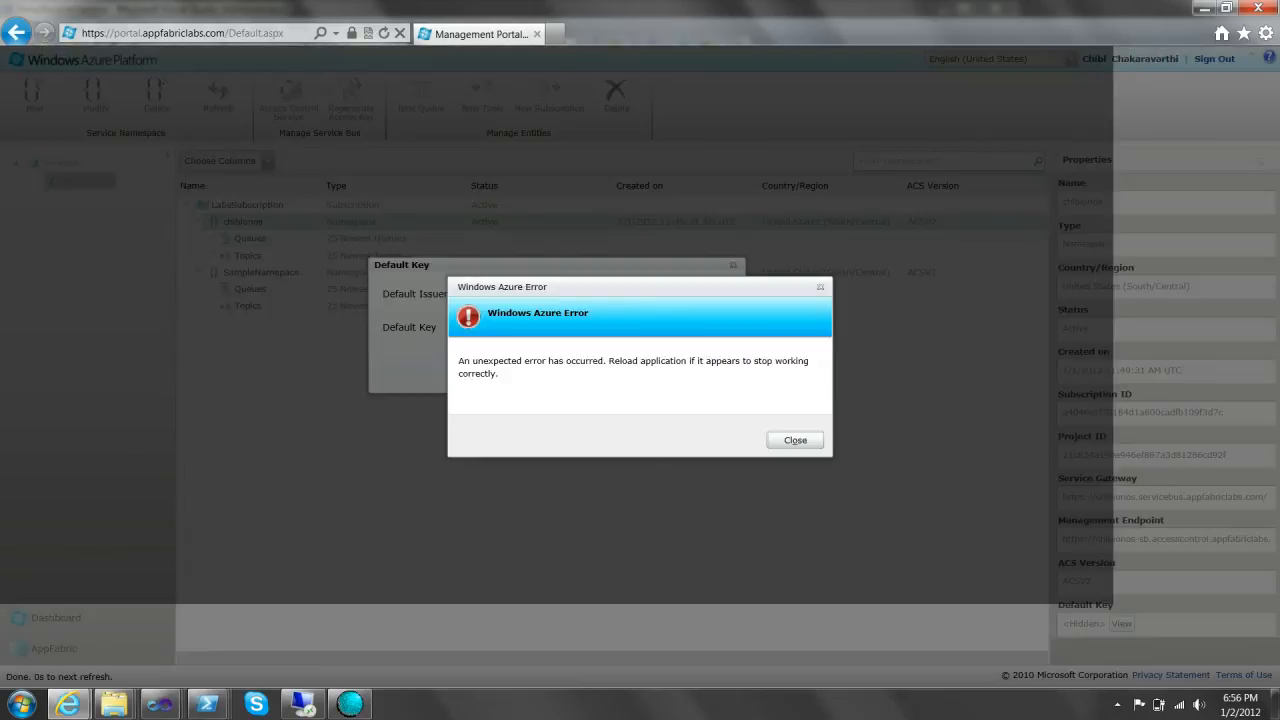
click(795, 440)
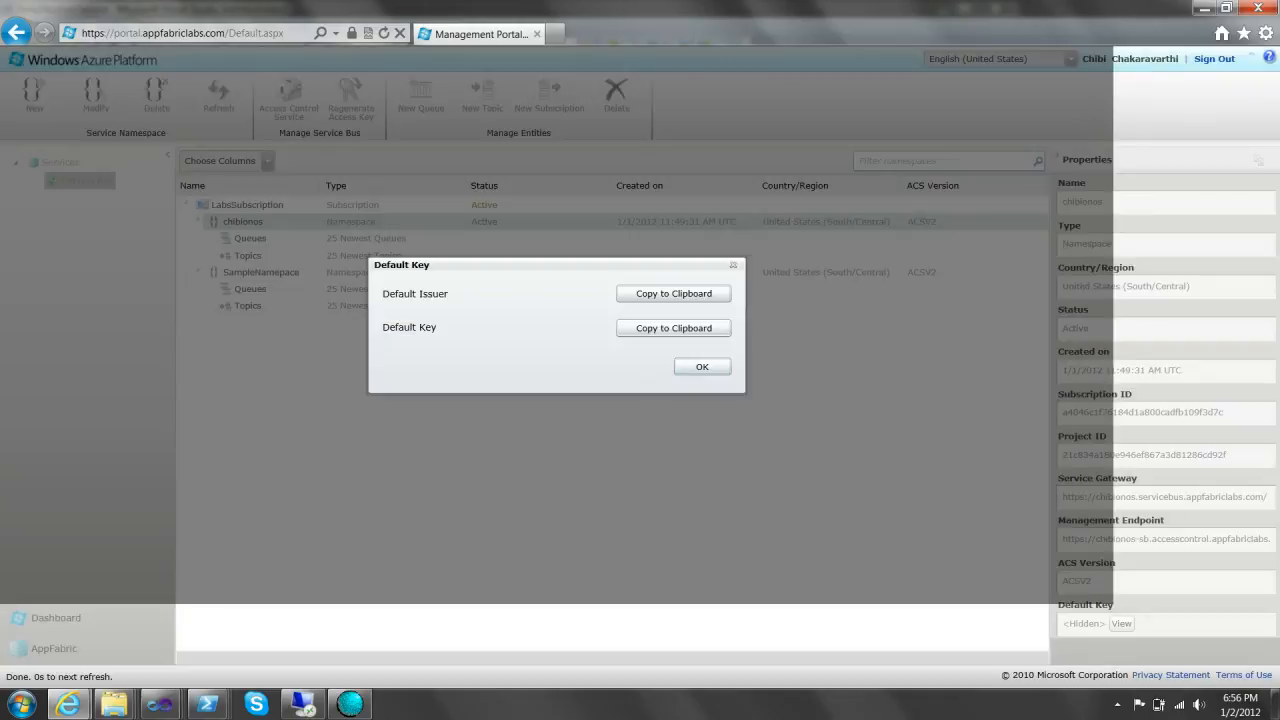
click(702, 367)
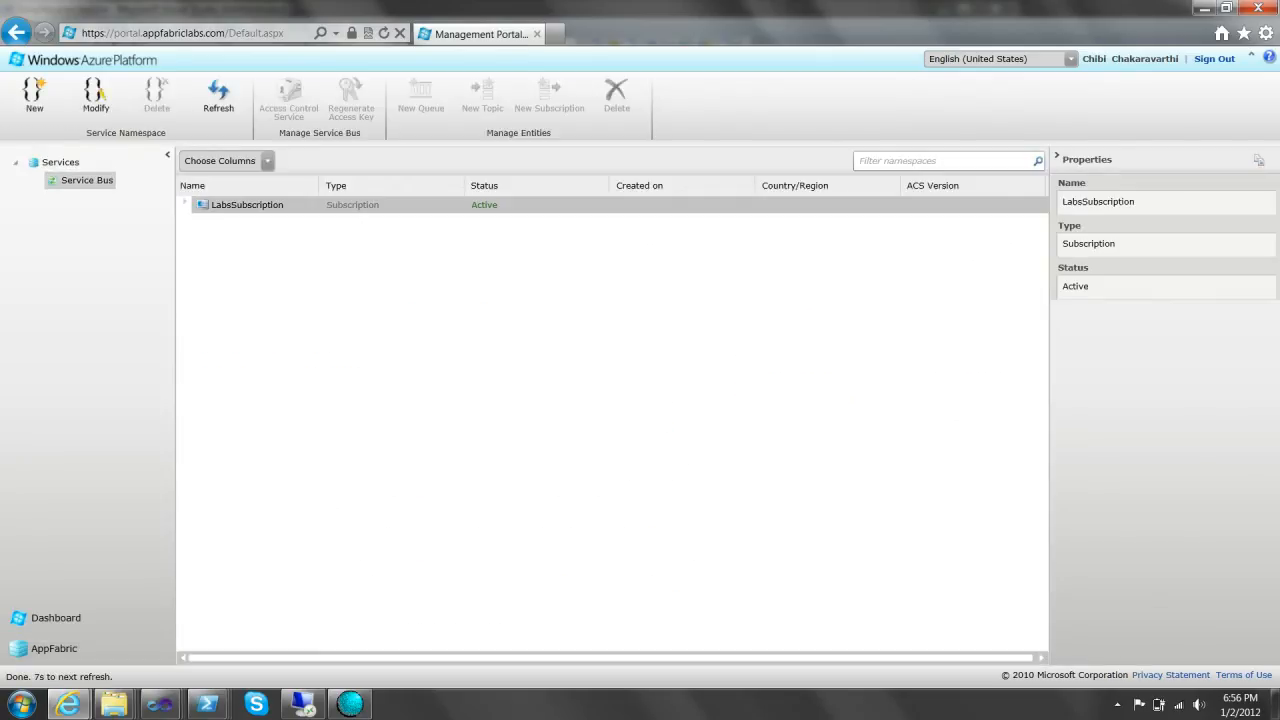
- Copy the default issuer key of the 1/1/2012 namespace and return to PowerShell
click(196, 237)
click(196, 220)
click(243, 222)
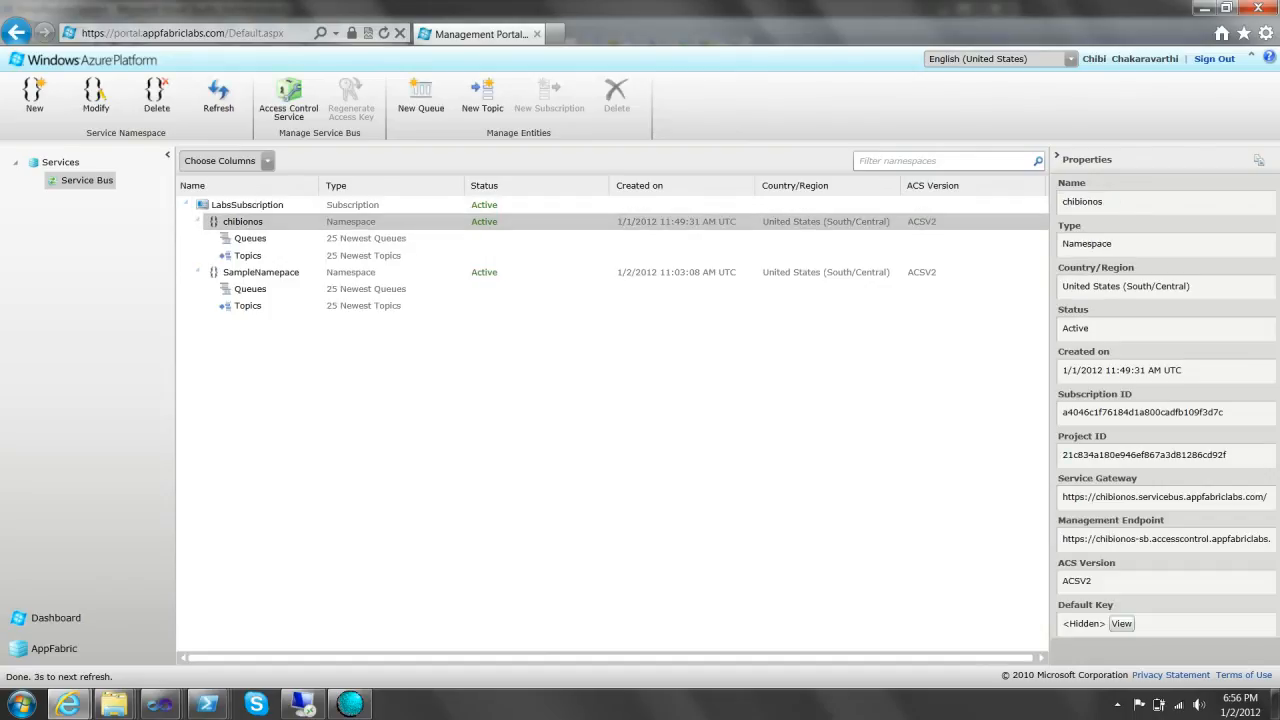
click(1121, 623)
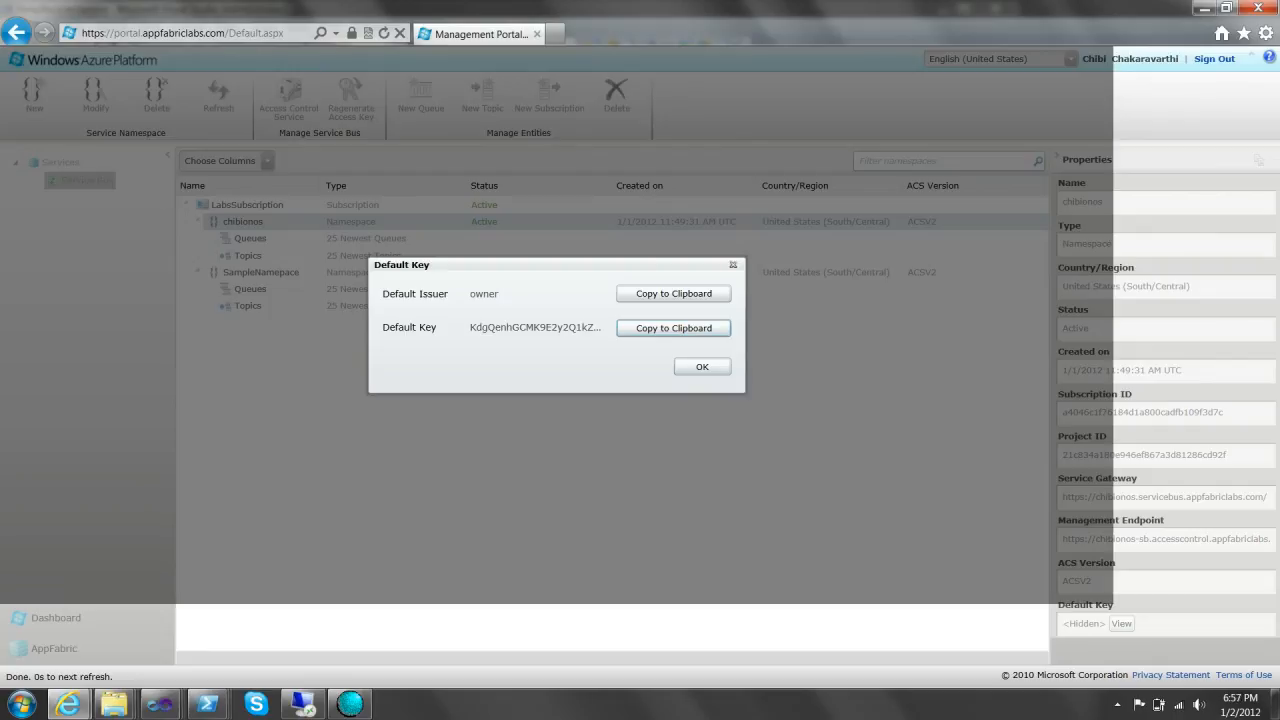
click(733, 264)
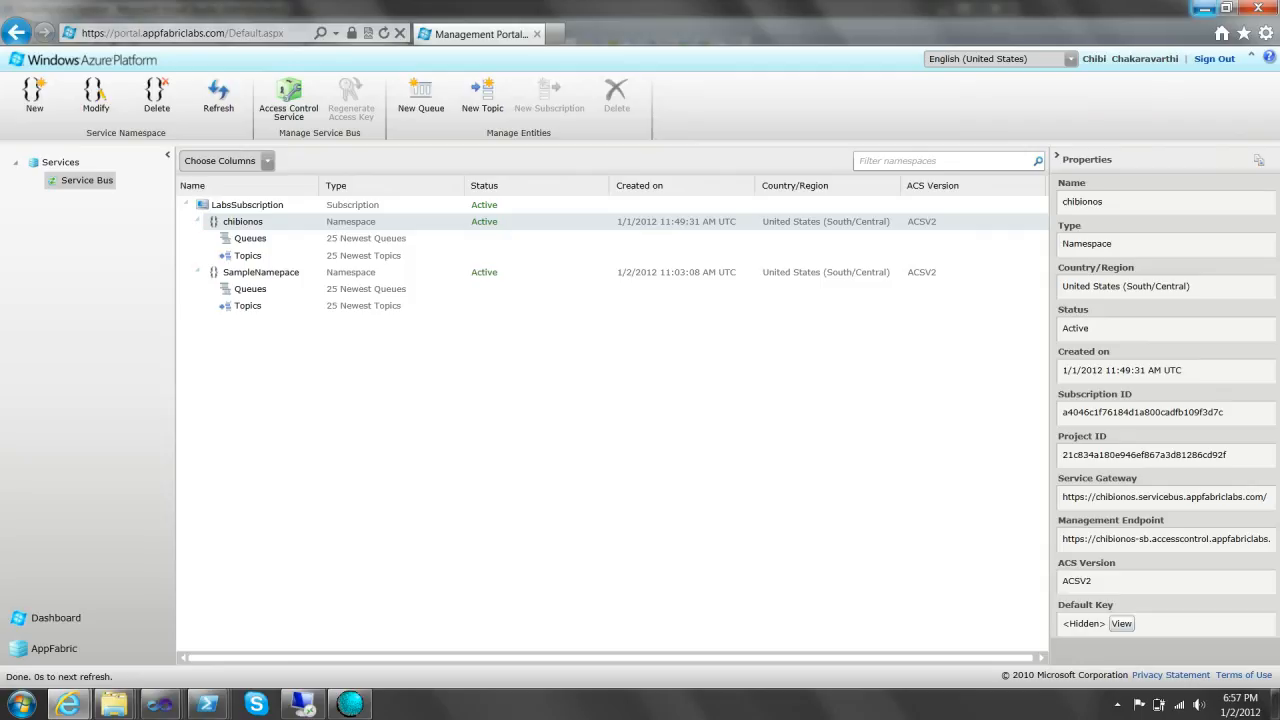
click(1205, 8)
- Run RelayReceiverService.exe one-way (mode 1) with the pasted key and endpoint As2Receive1
right_click(582, 400)
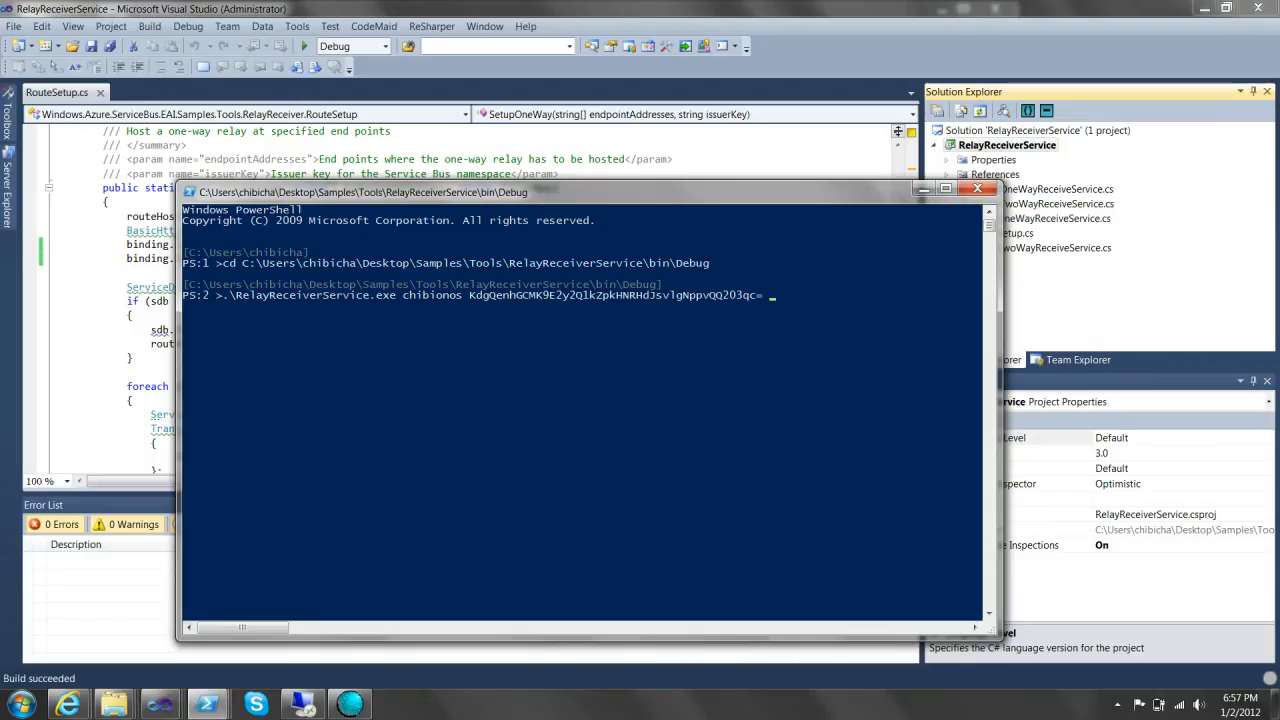
text(As2Receive1)
key(Return)
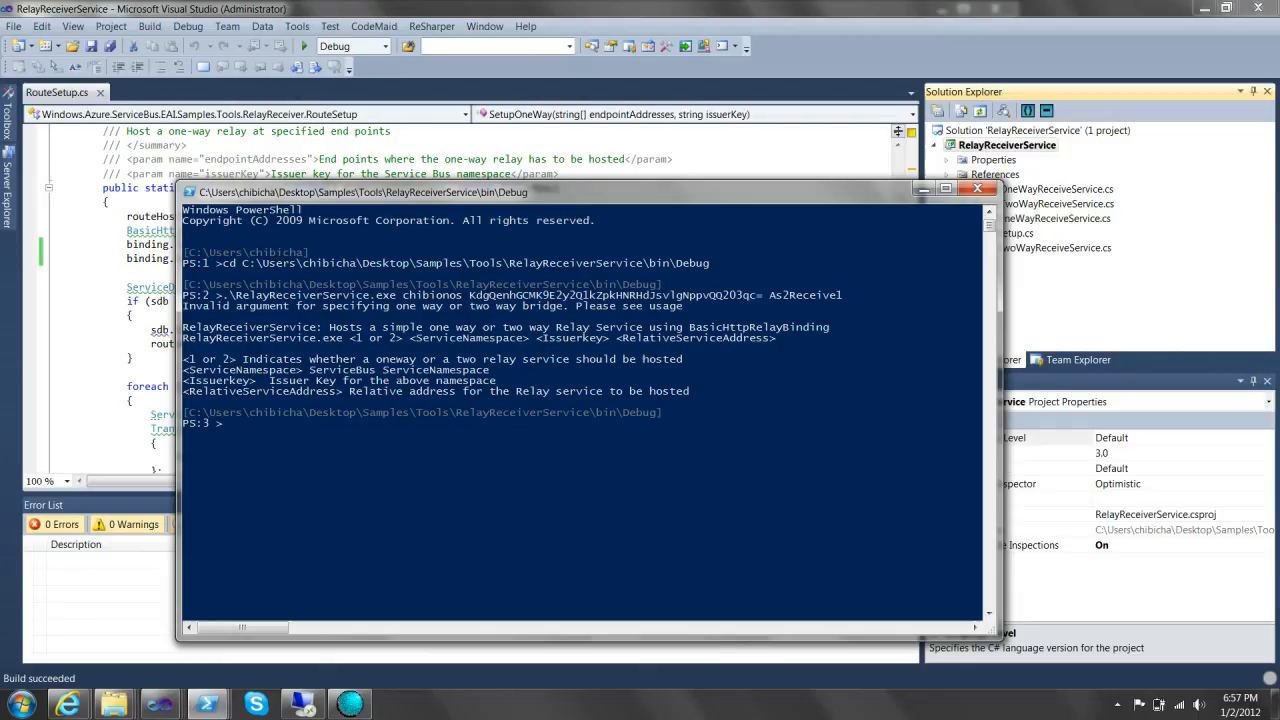
key(Up)
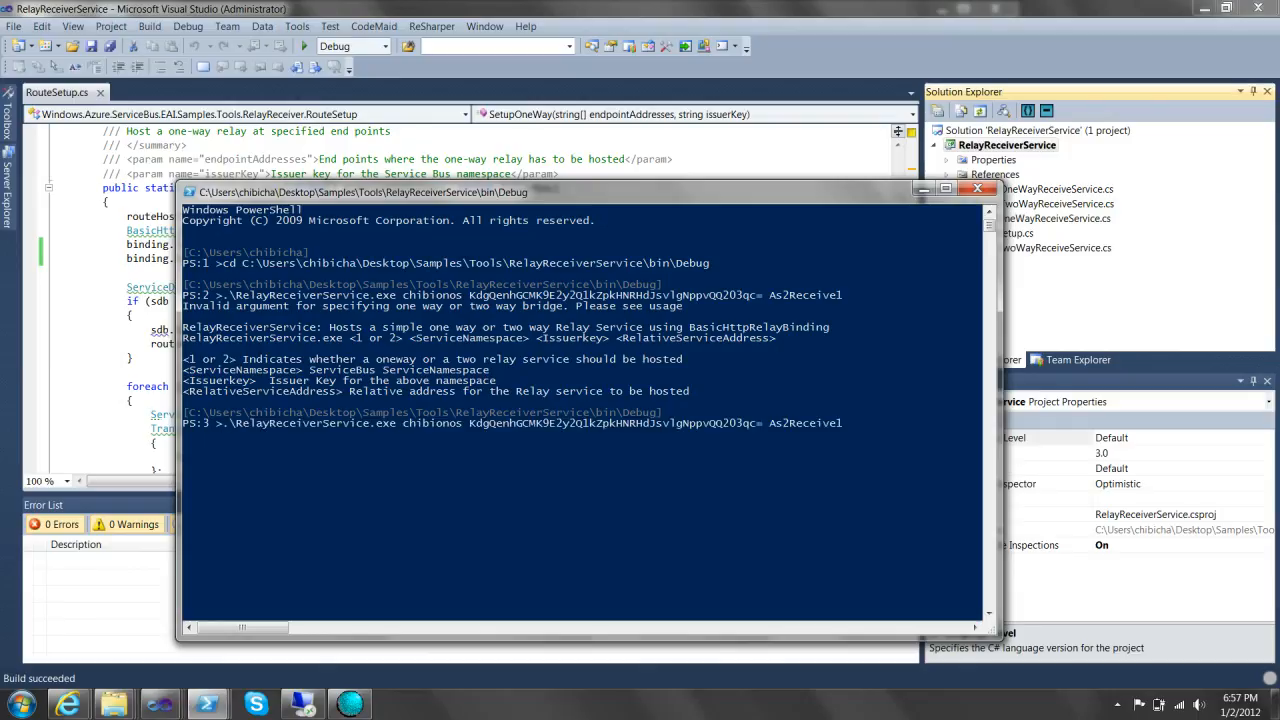
key(ctrl+Left)
key(ctrl+Left)
key(ctrl+Left)
text(1)
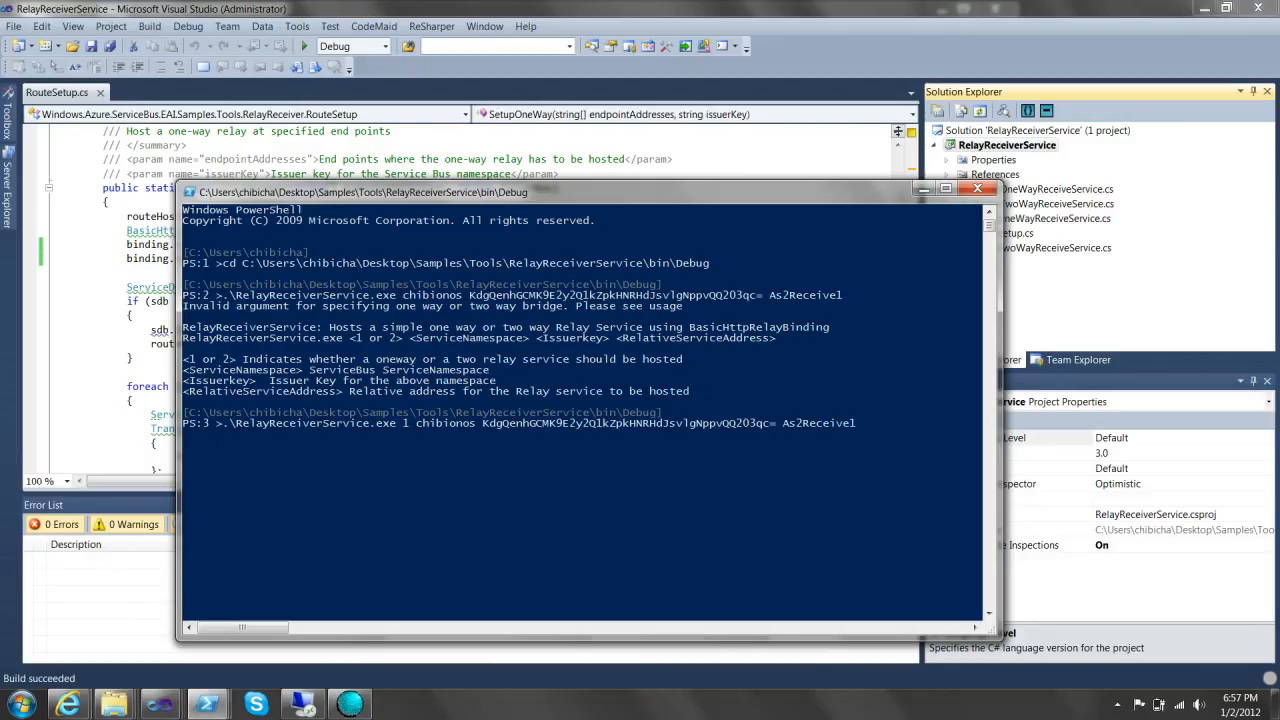
key(Return)
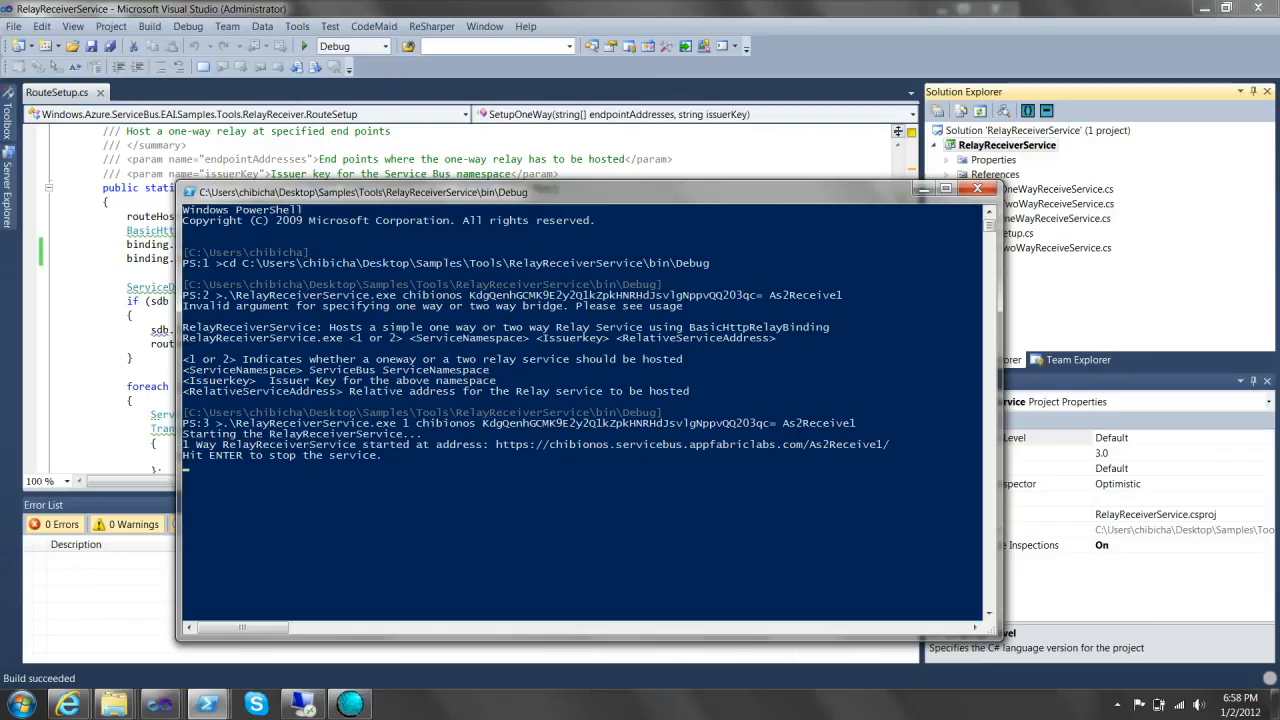
drag(498, 444, 889, 444)
key(Return)
mouse_move(207, 704)
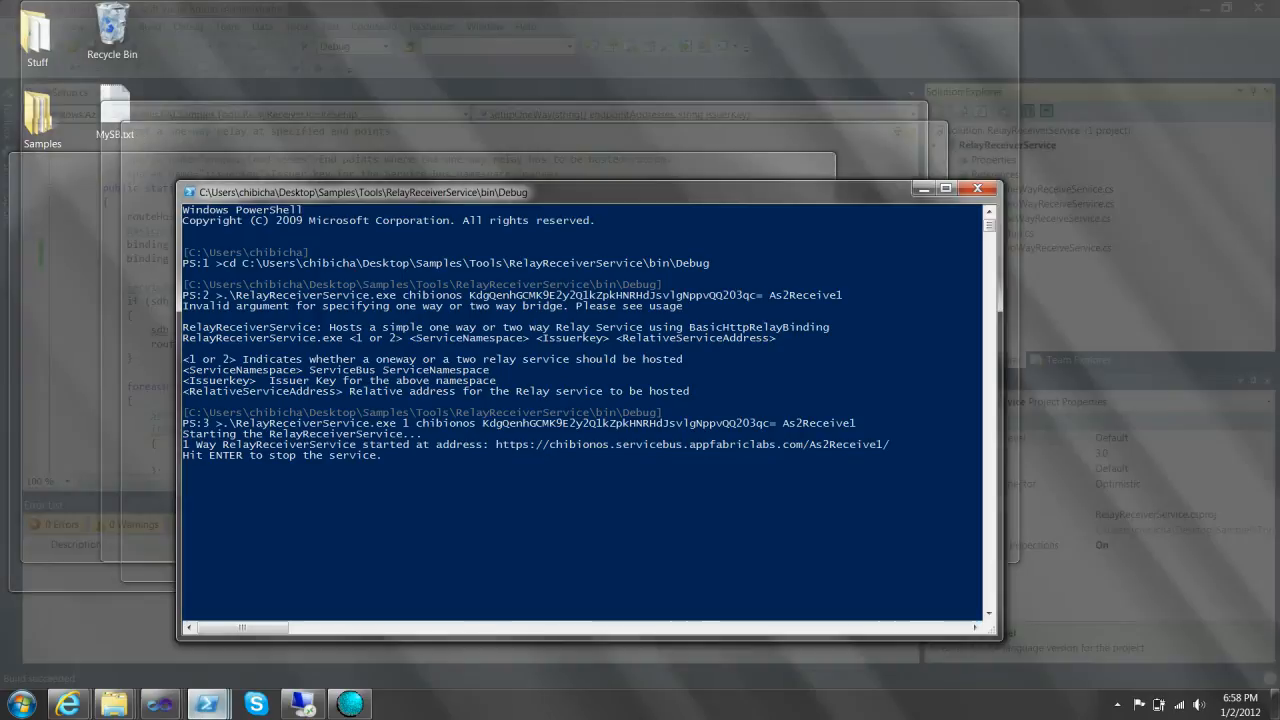
- Move a fresh PowerShell console into the Debug folder using the copied path
click(465, 615)
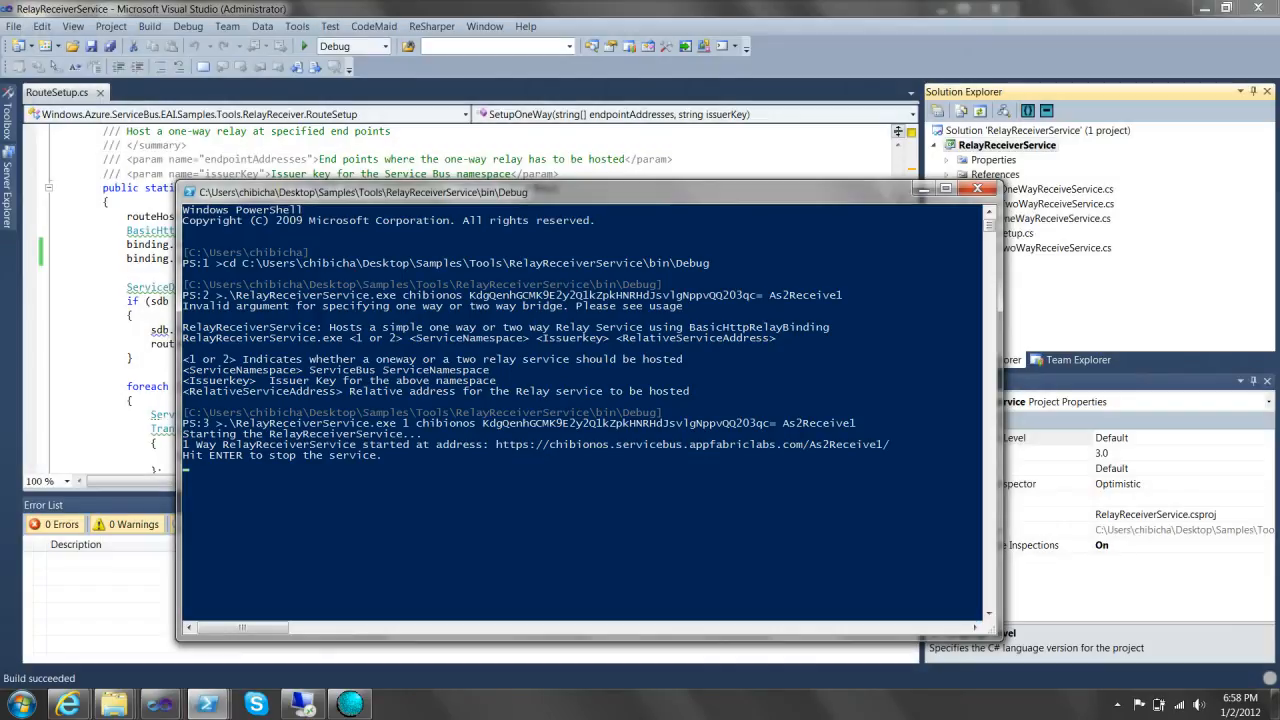
drag(187, 413, 656, 413)
right_click(656, 413)
click(208, 704)
click(647, 620)
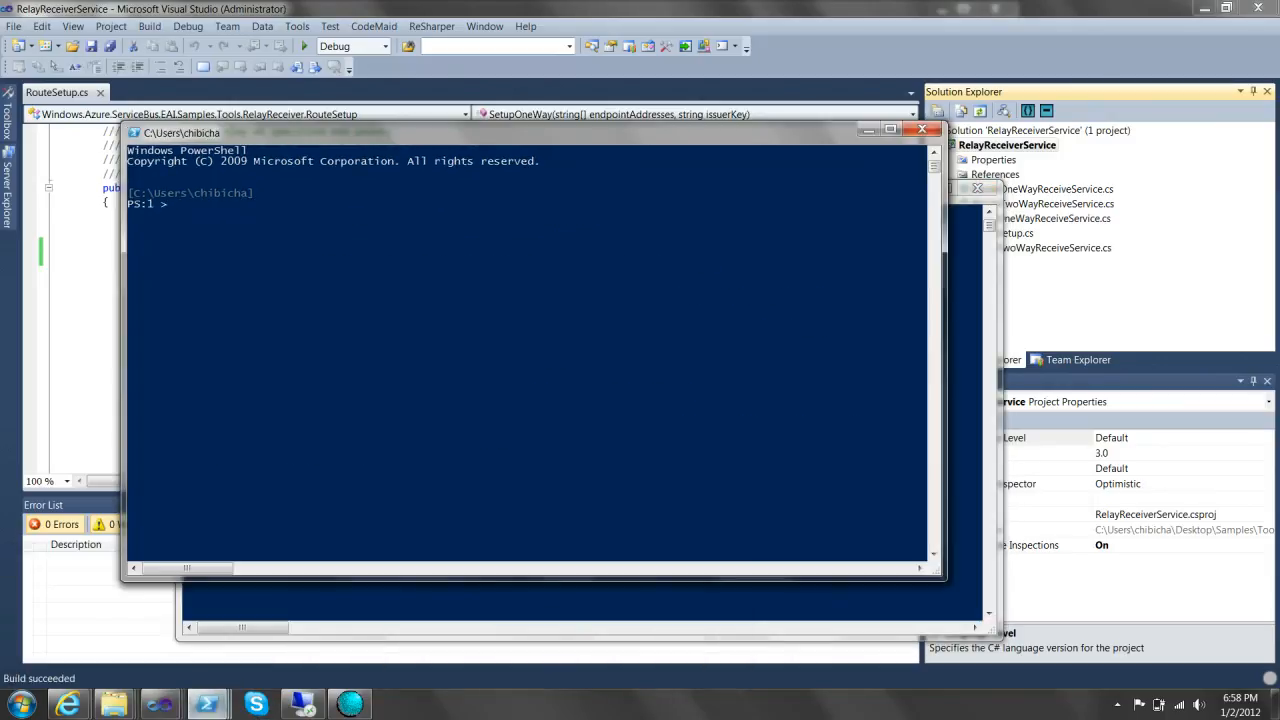
right_click(600, 440)
text(cd)
key(Return)
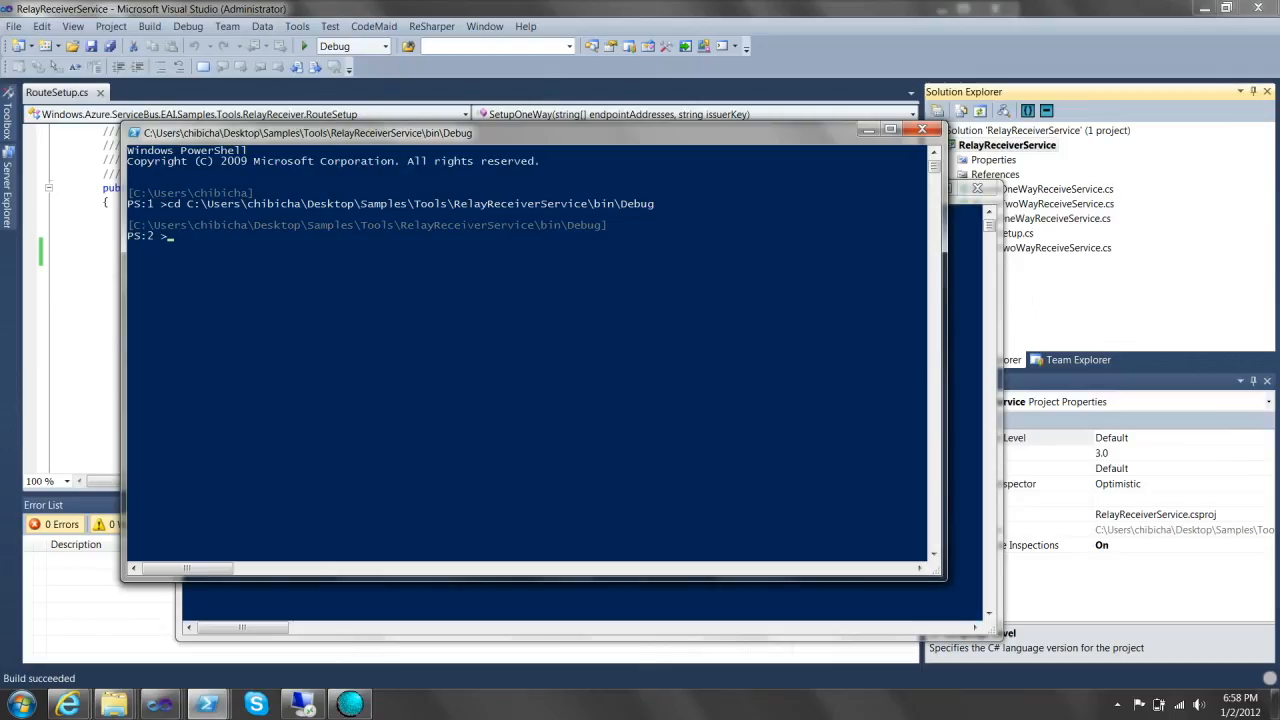
- Reuse the earlier relay command and start it with endpoint As2Async1
mouse_move(207, 704)
click(457, 660)
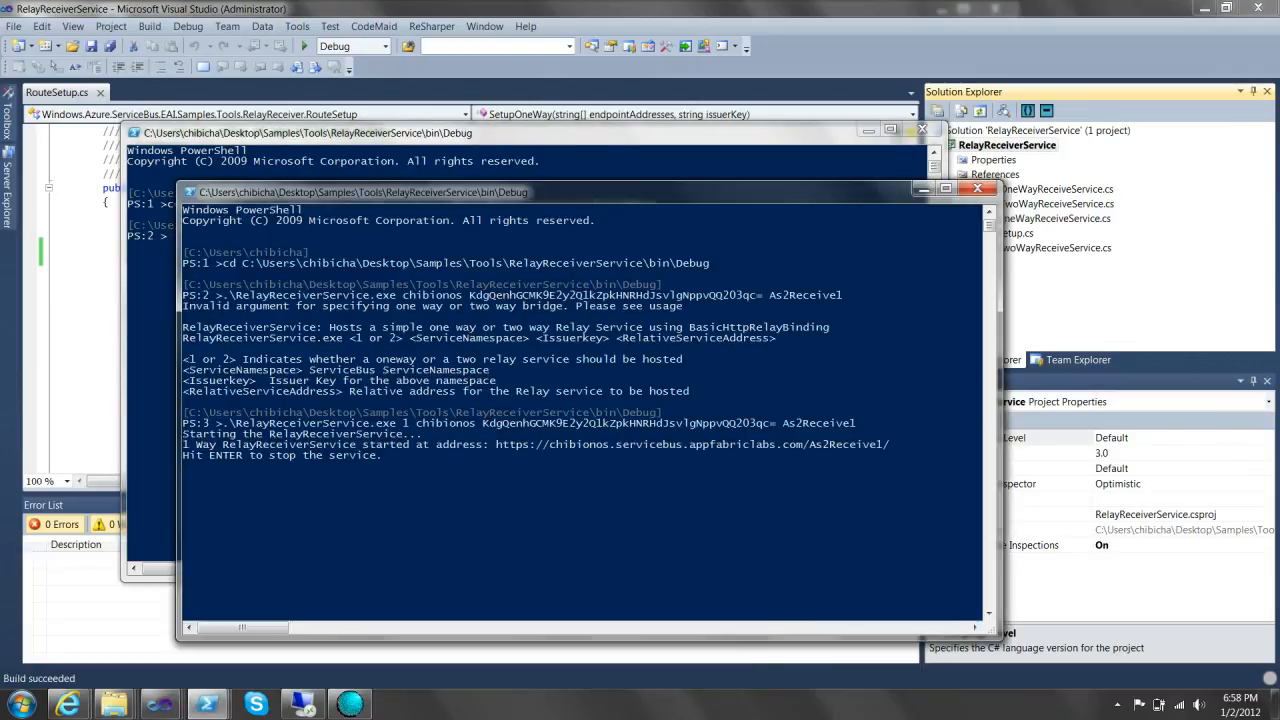
drag(224, 422, 773, 425)
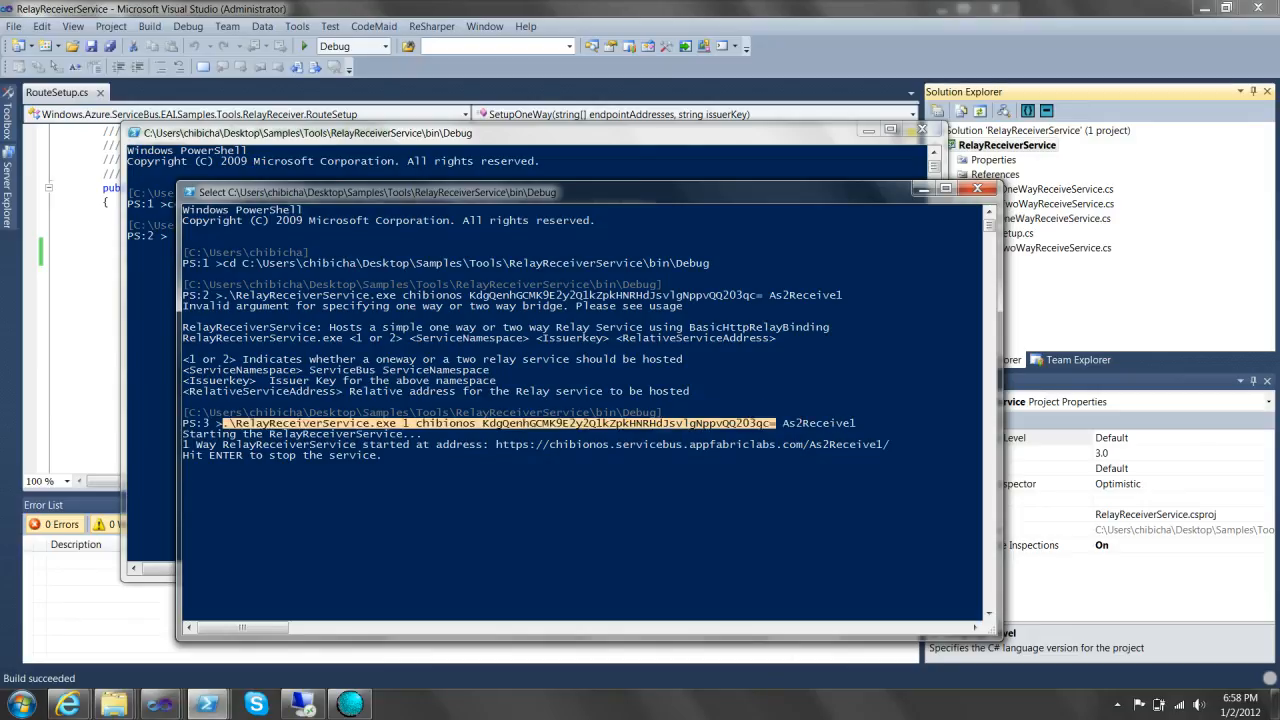
key(Return)
click(220, 131)
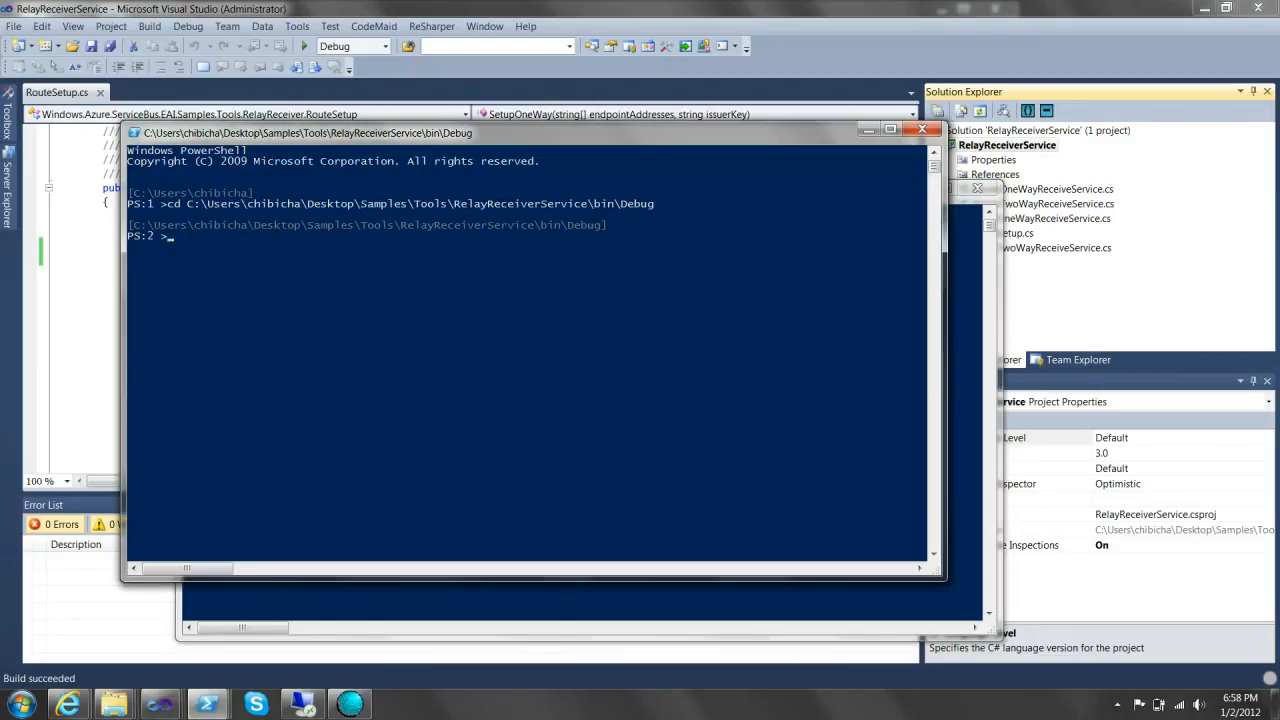
right_click(300, 300)
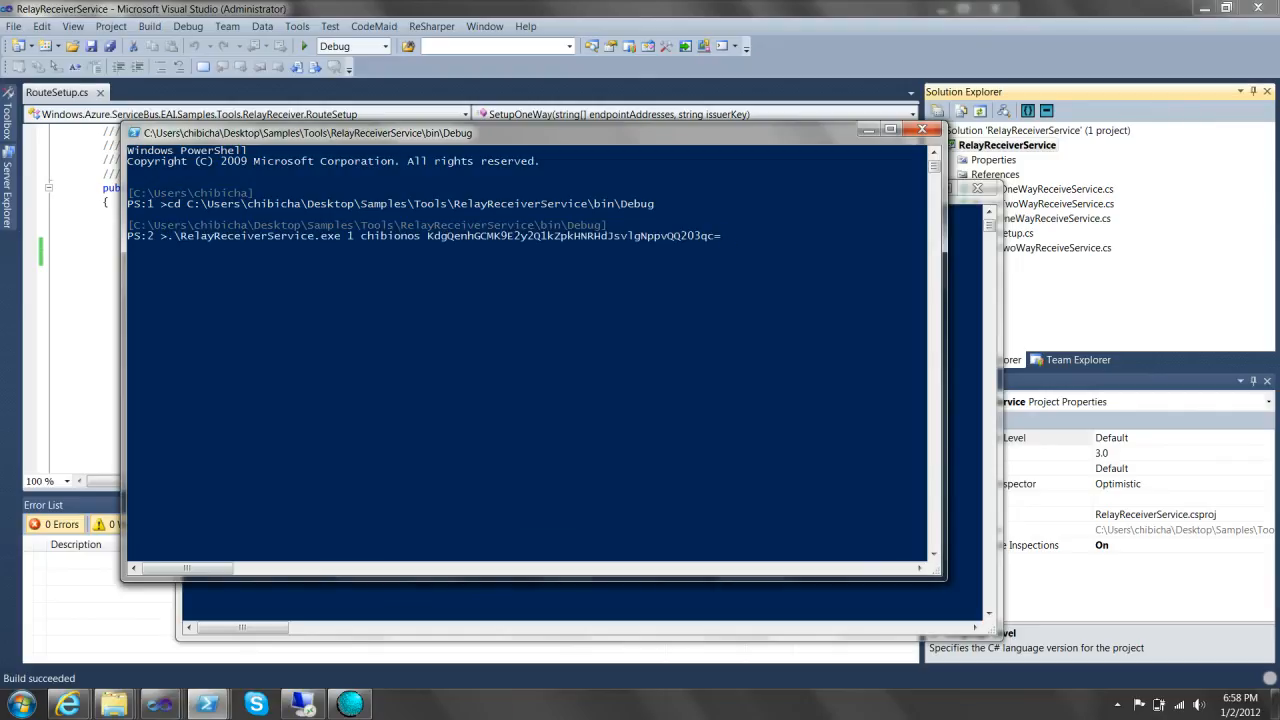
text(As2Async1)
key(Return)
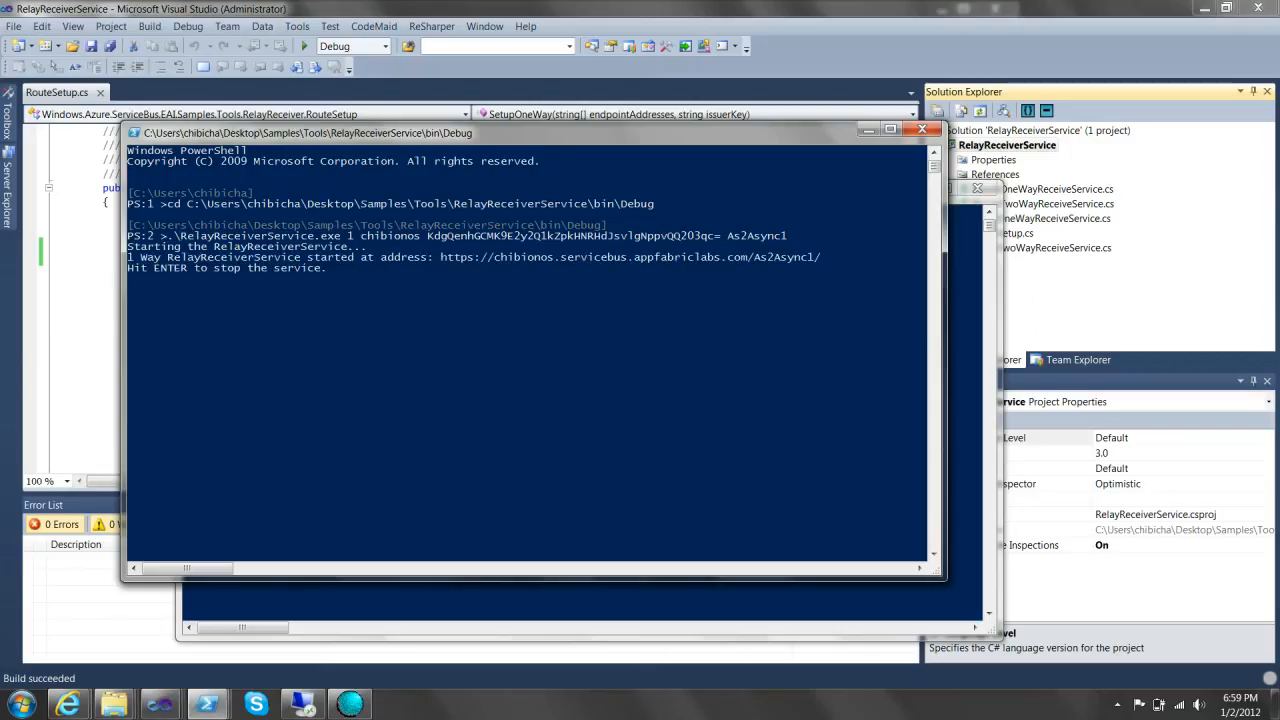
drag(441, 257, 821, 257)
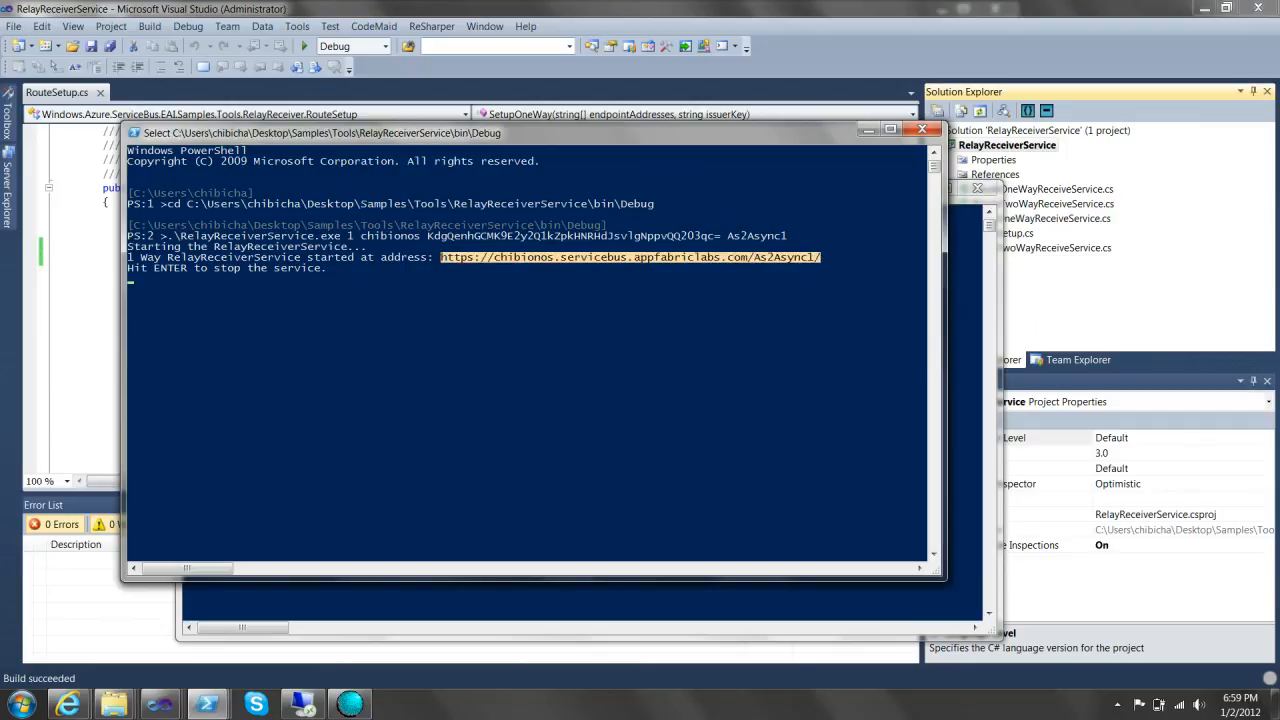
key(Return)
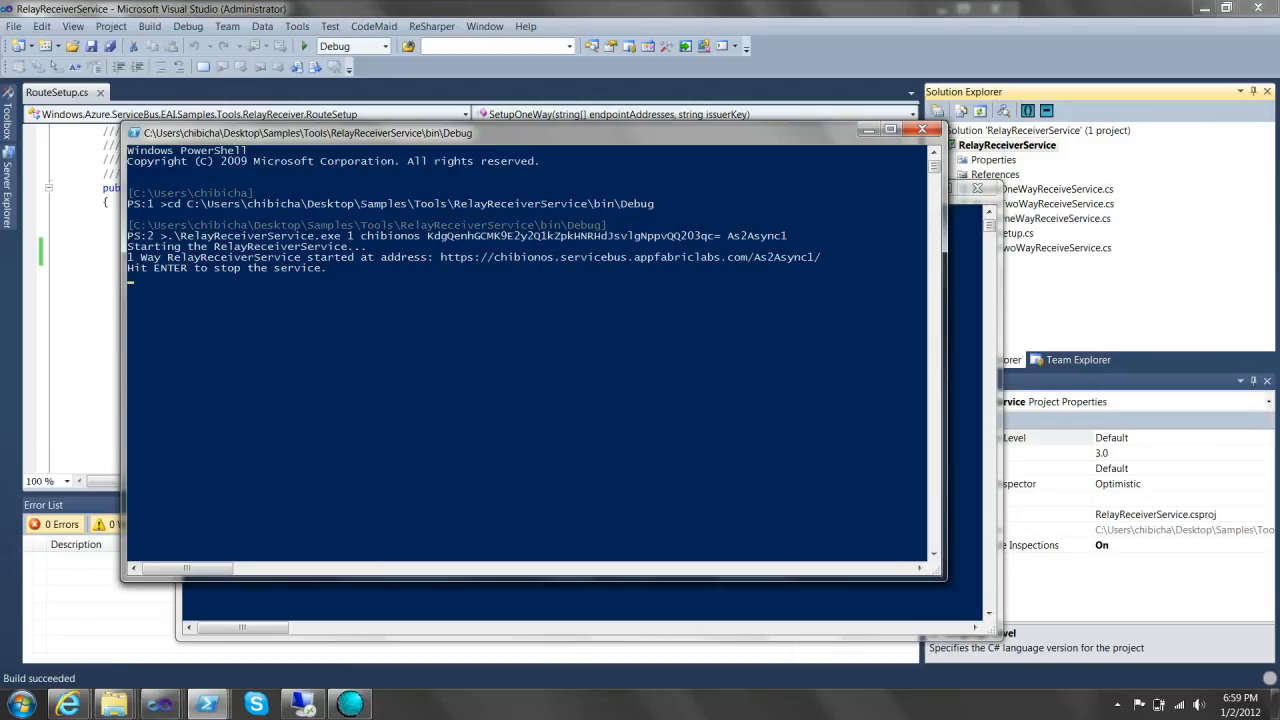
click(68, 704)
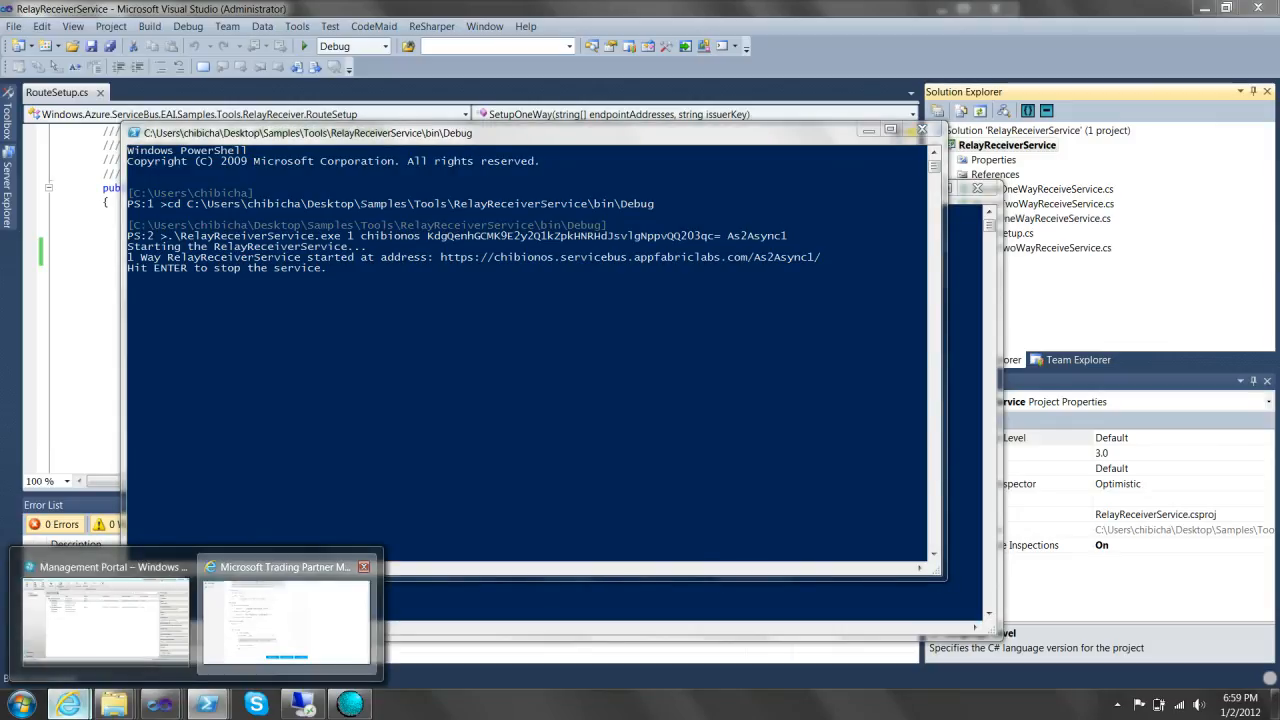
- Paste the As2Async1 relay address as the asynchronous MDN URL
click(286, 615)
text(As2Async1/)
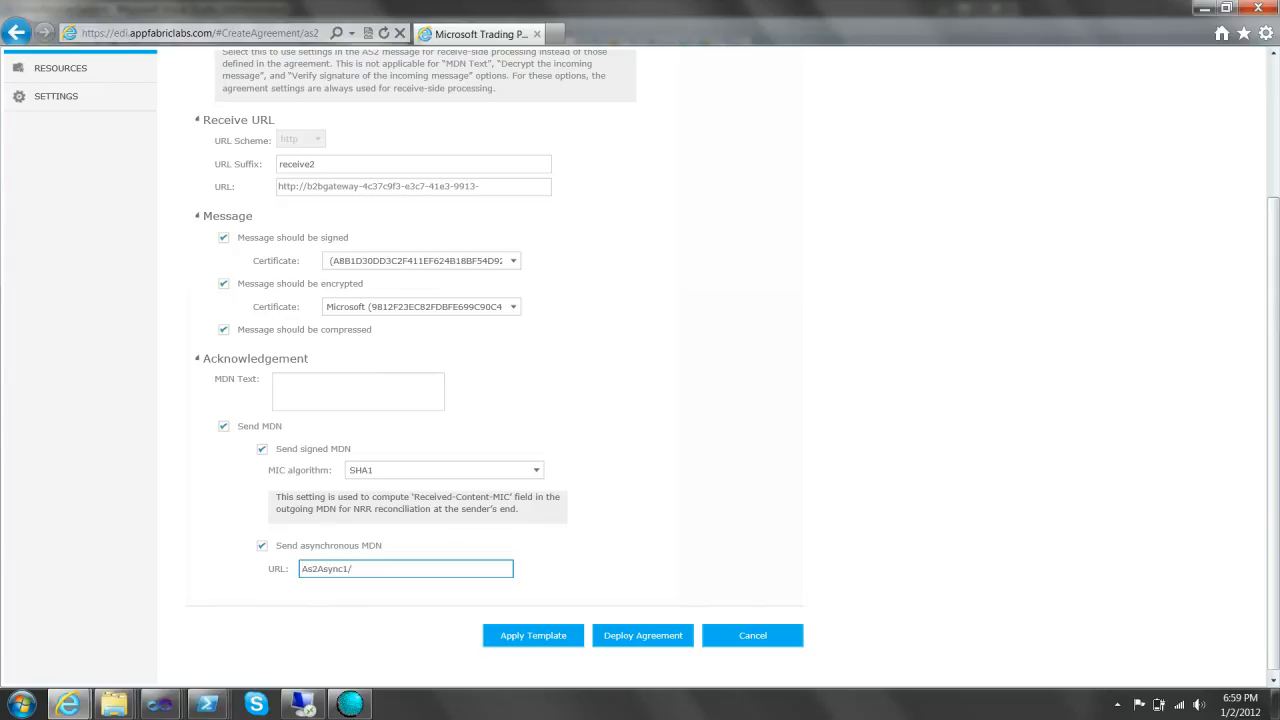
scroll(406, 568, up, 1)
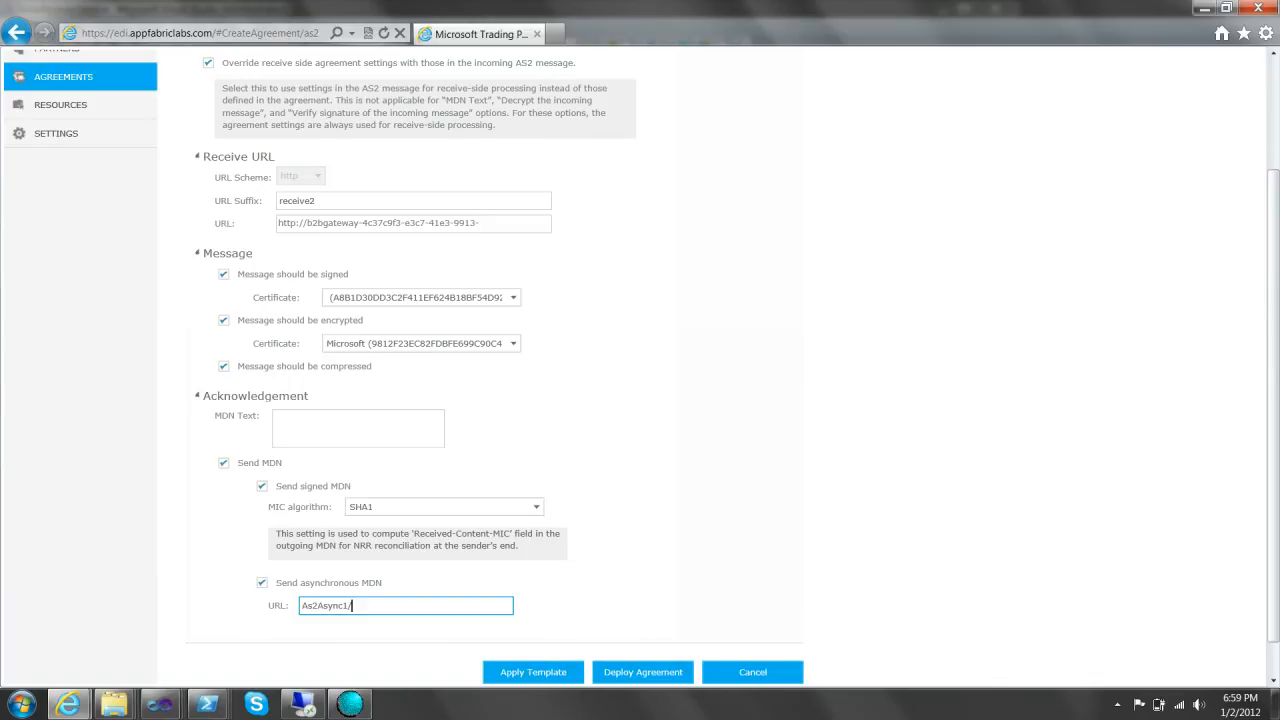
scroll(406, 568, down, 2)
scroll(406, 568, up, 1)
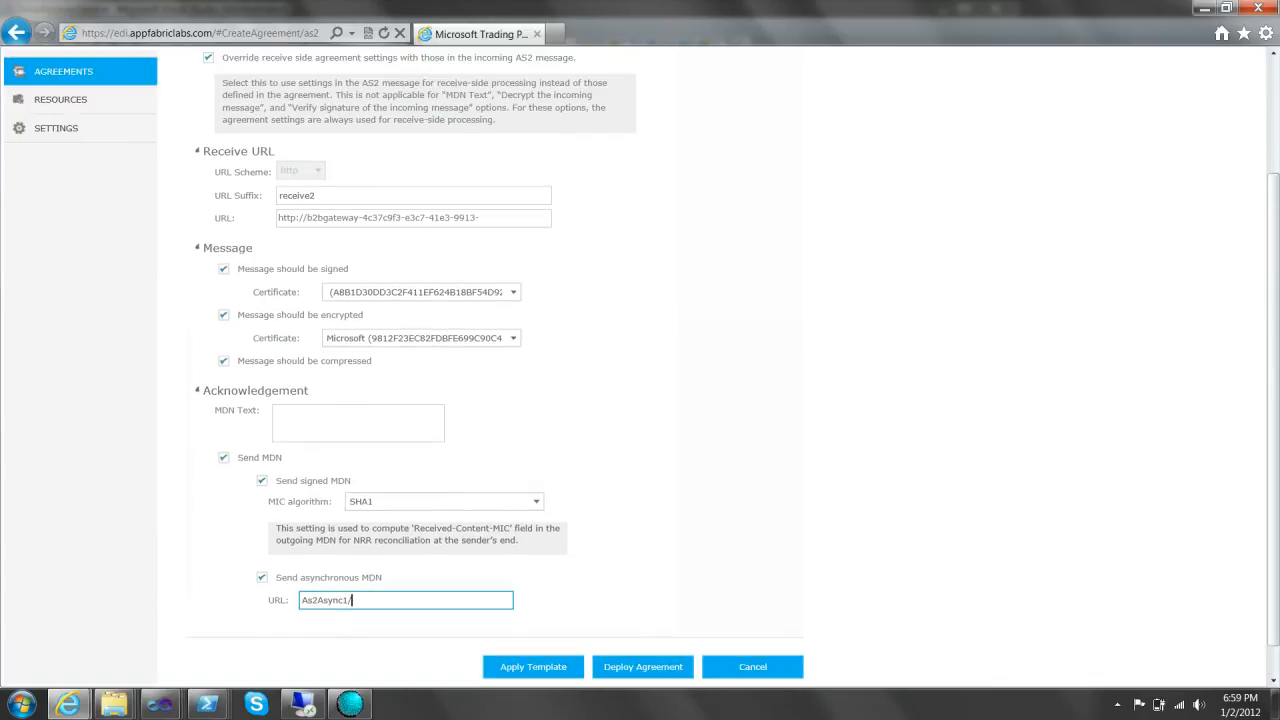
scroll(406, 568, up, 2)
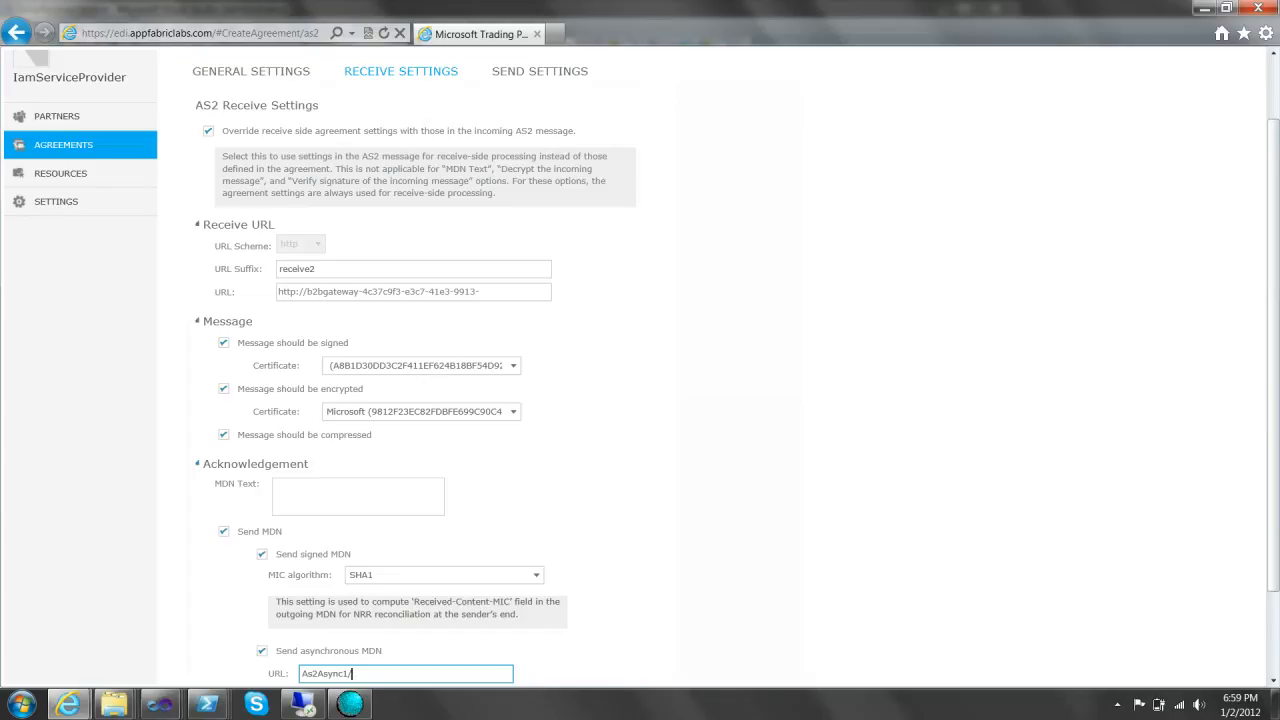
- Set the send Destination URL to the relay address ending in As2Receive1/
click(540, 71)
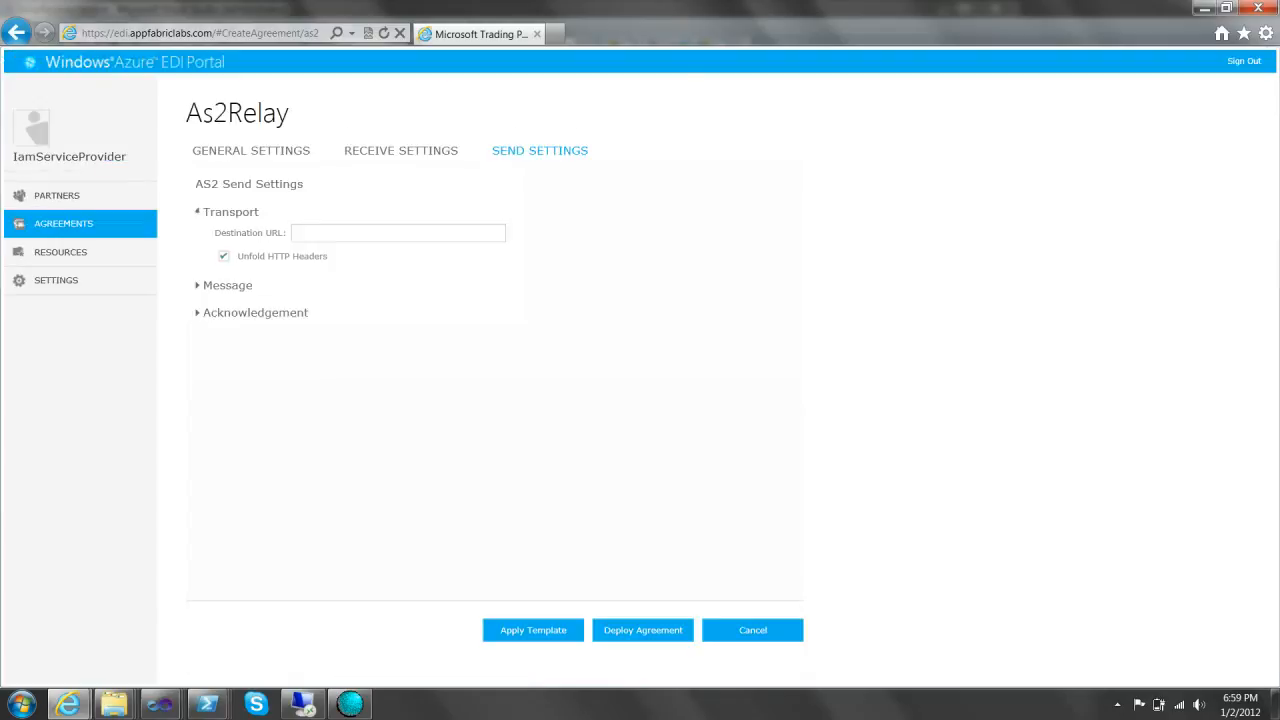
mouse_move(165, 706)
click(398, 233)
text(As2Async1/)
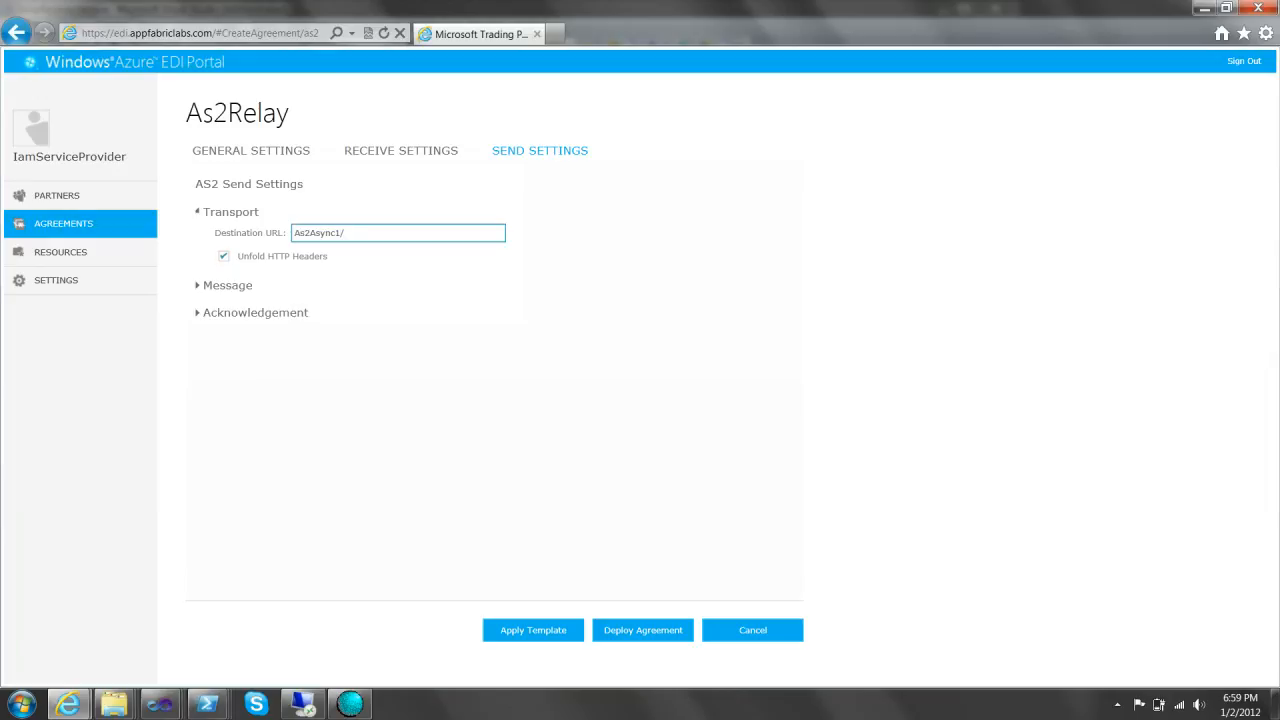
key(BackSpace)
key(BackSpace)
key(BackSpace)
key(BackSpace)
key(BackSpace)
key(BackSpace)
text(Receive1)
- Move the As2Receive1 PowerShell console aside and minimize it
click(207, 704)
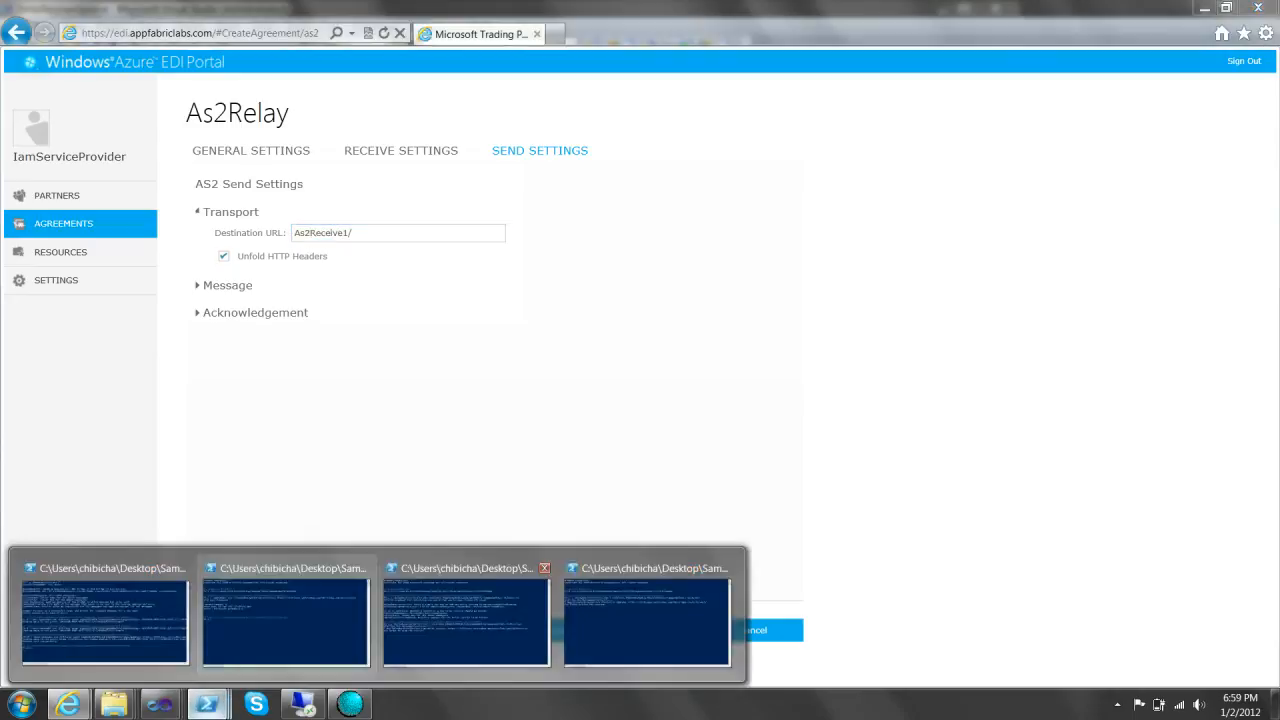
click(466, 620)
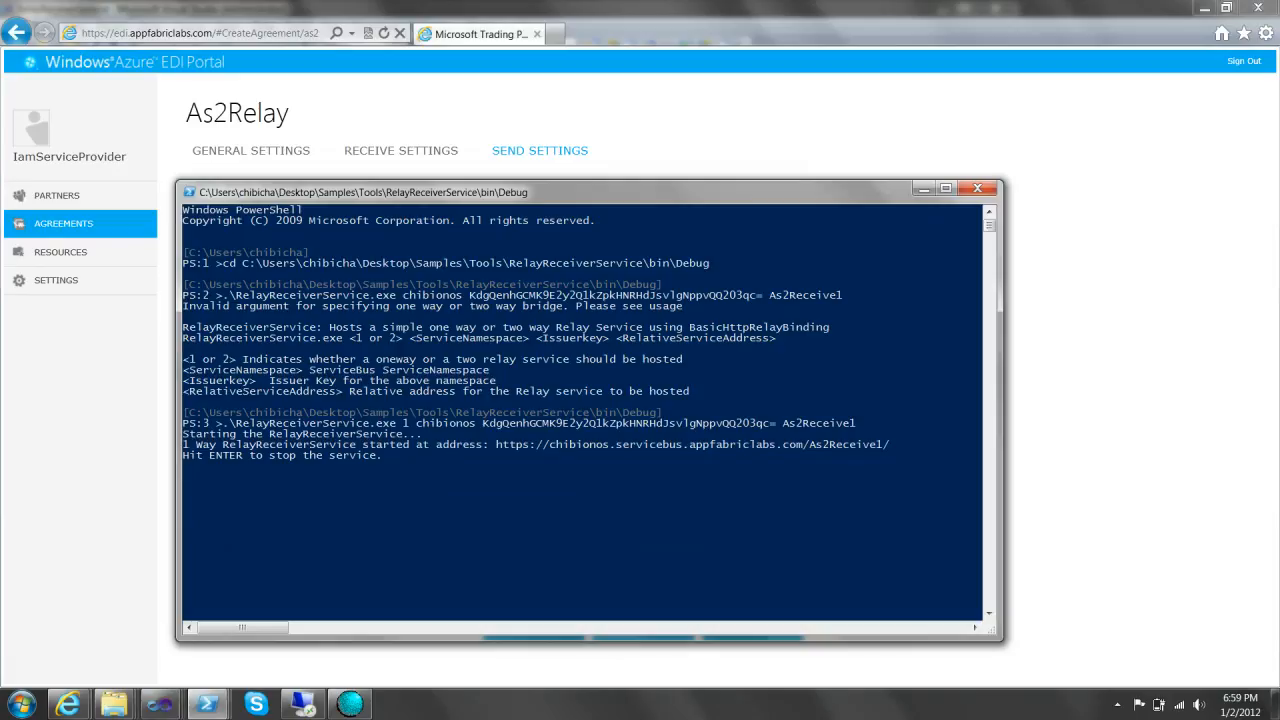
drag(560, 192, 430, 286)
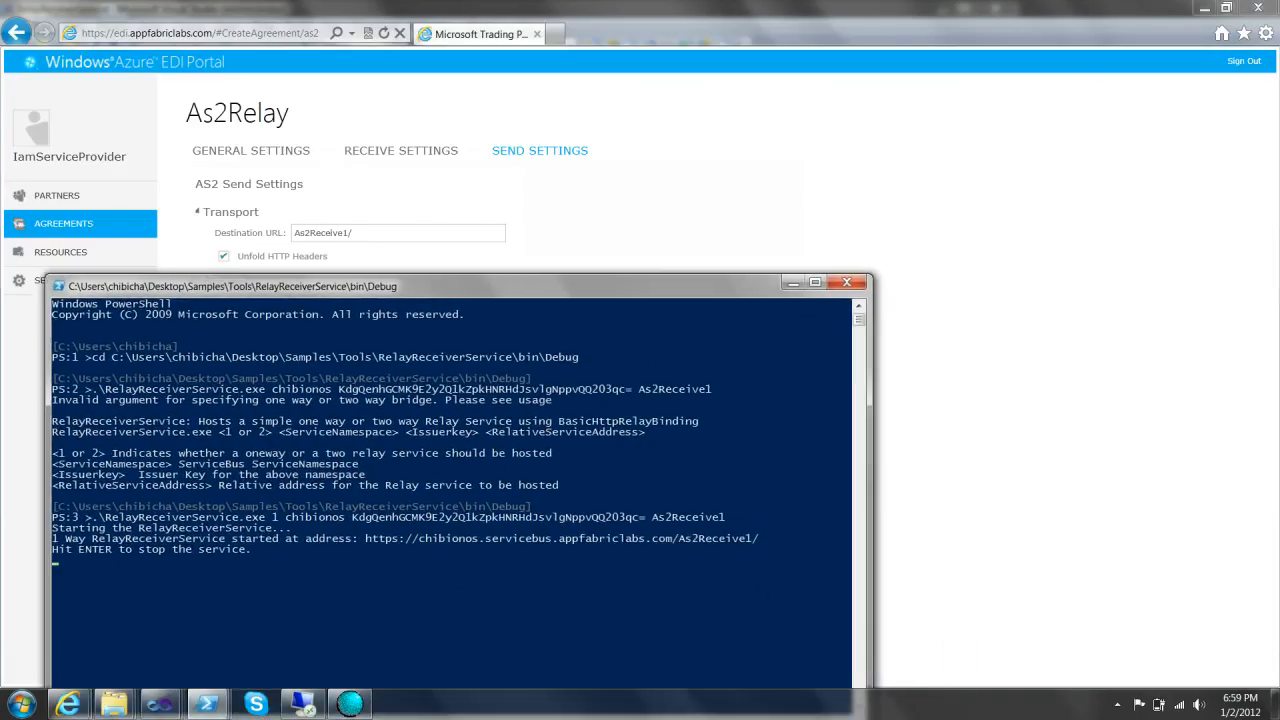
click(793, 283)
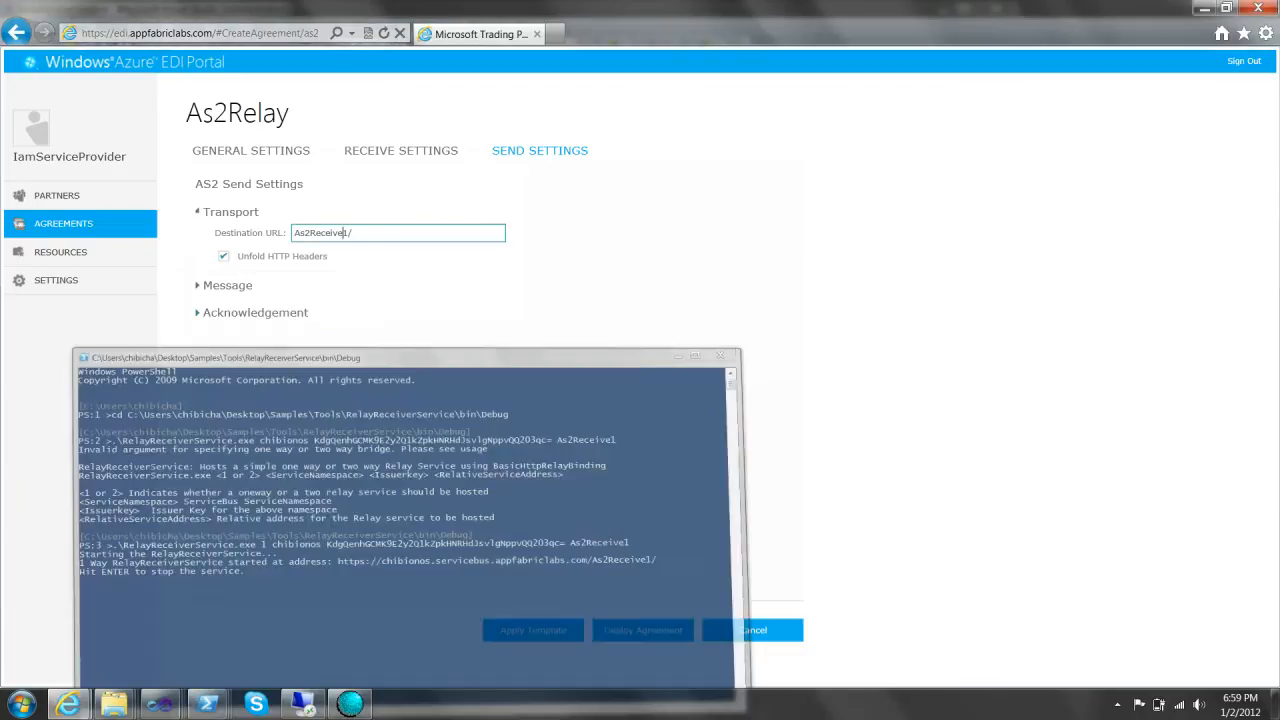
- Enable signing with the Microsoft certificate, DES3 encryption with its certificate, and compression
click(198, 313)
click(198, 286)
click(224, 287)
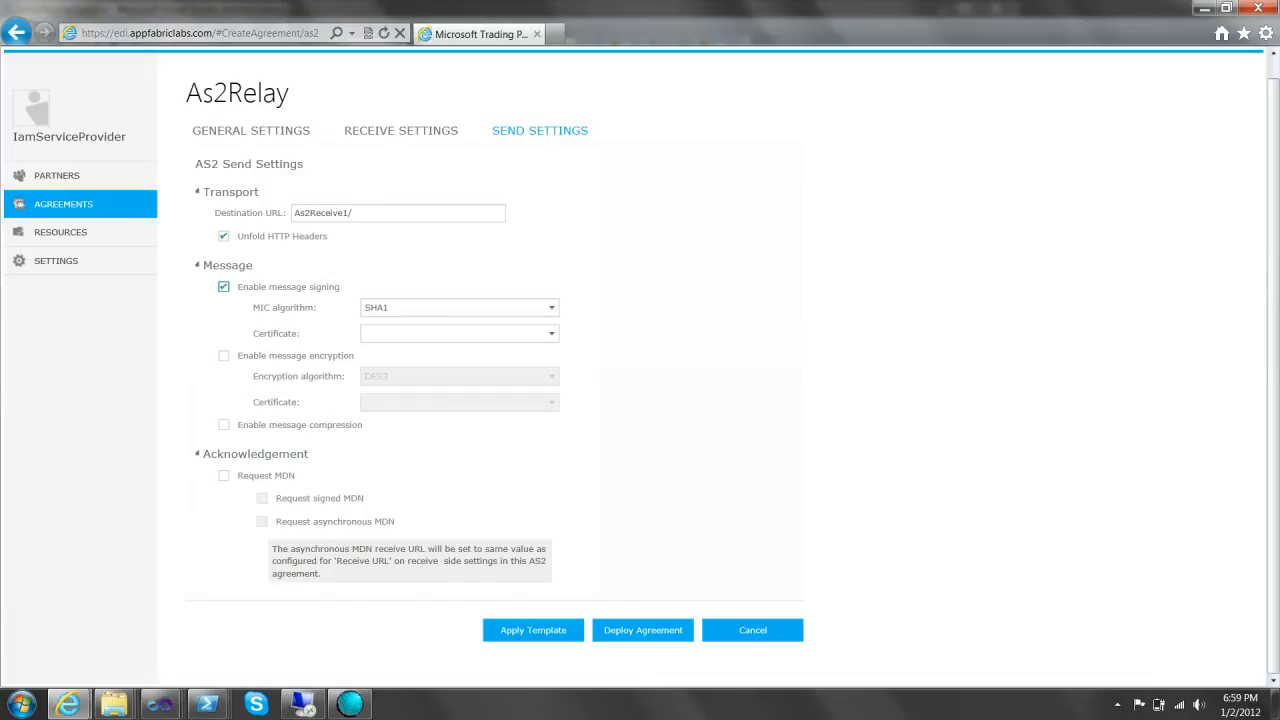
click(224, 356)
click(551, 334)
click(500, 353)
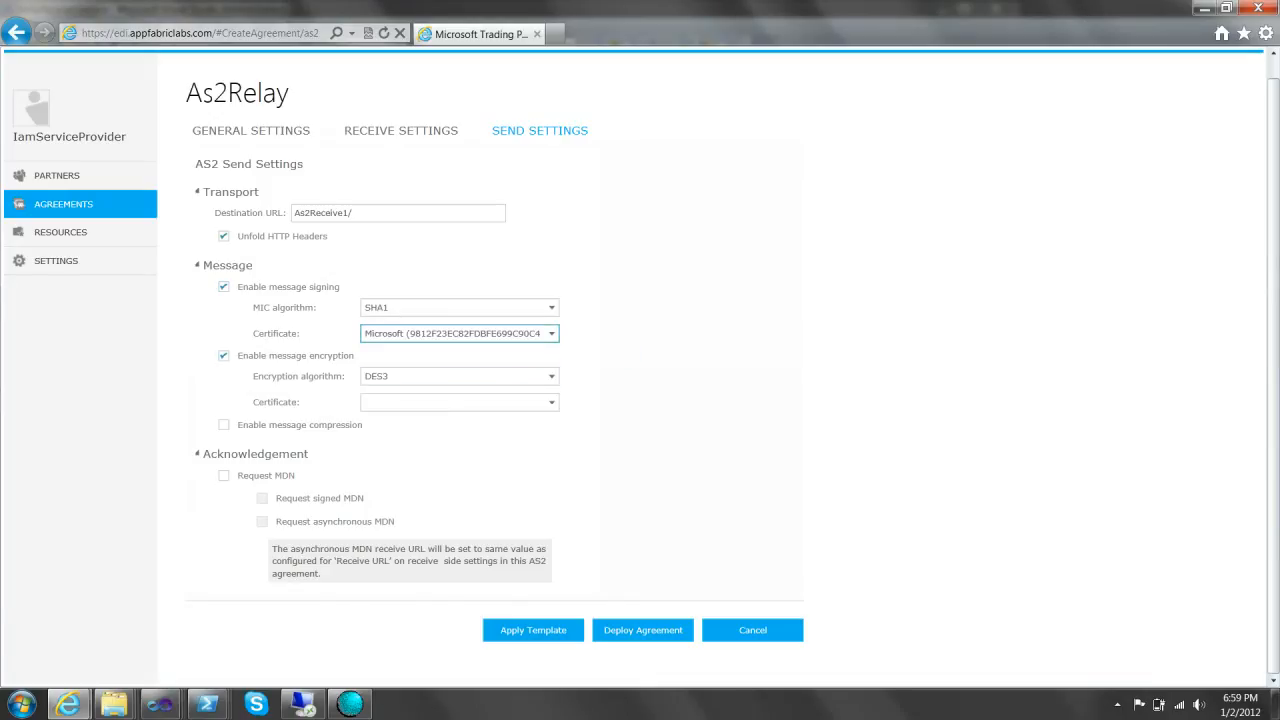
click(224, 425)
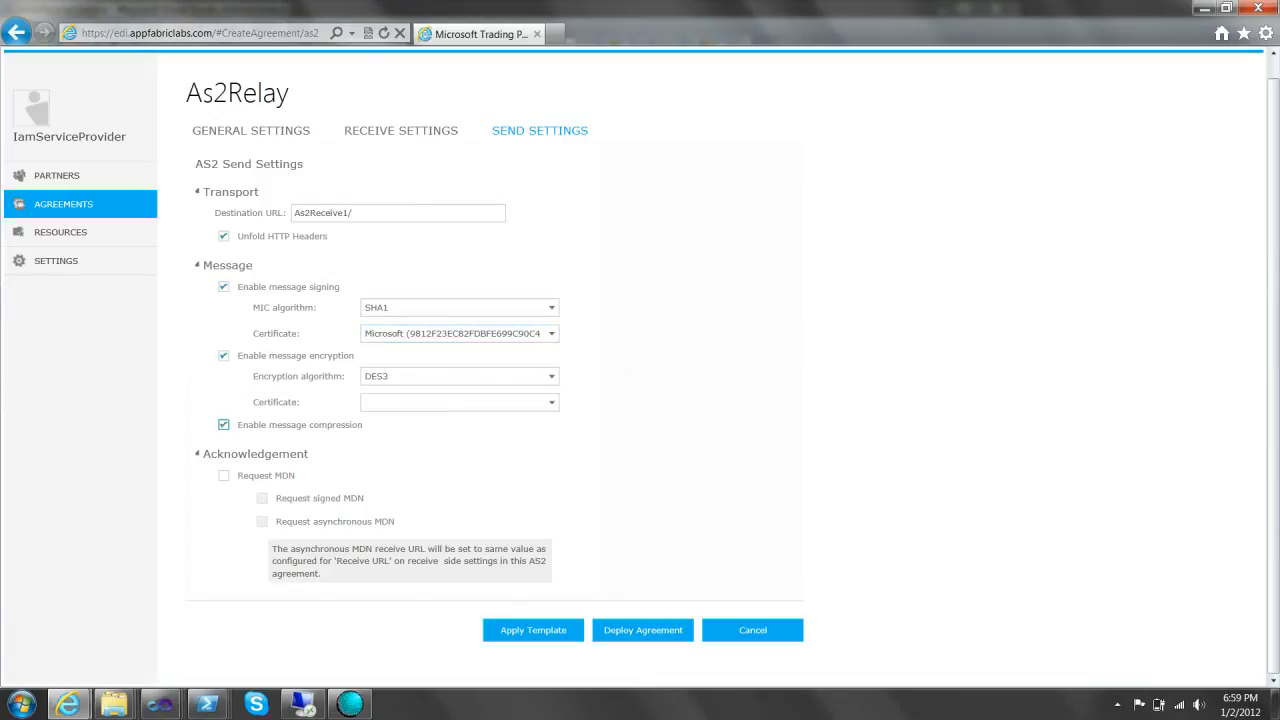
click(551, 402)
click(490, 421)
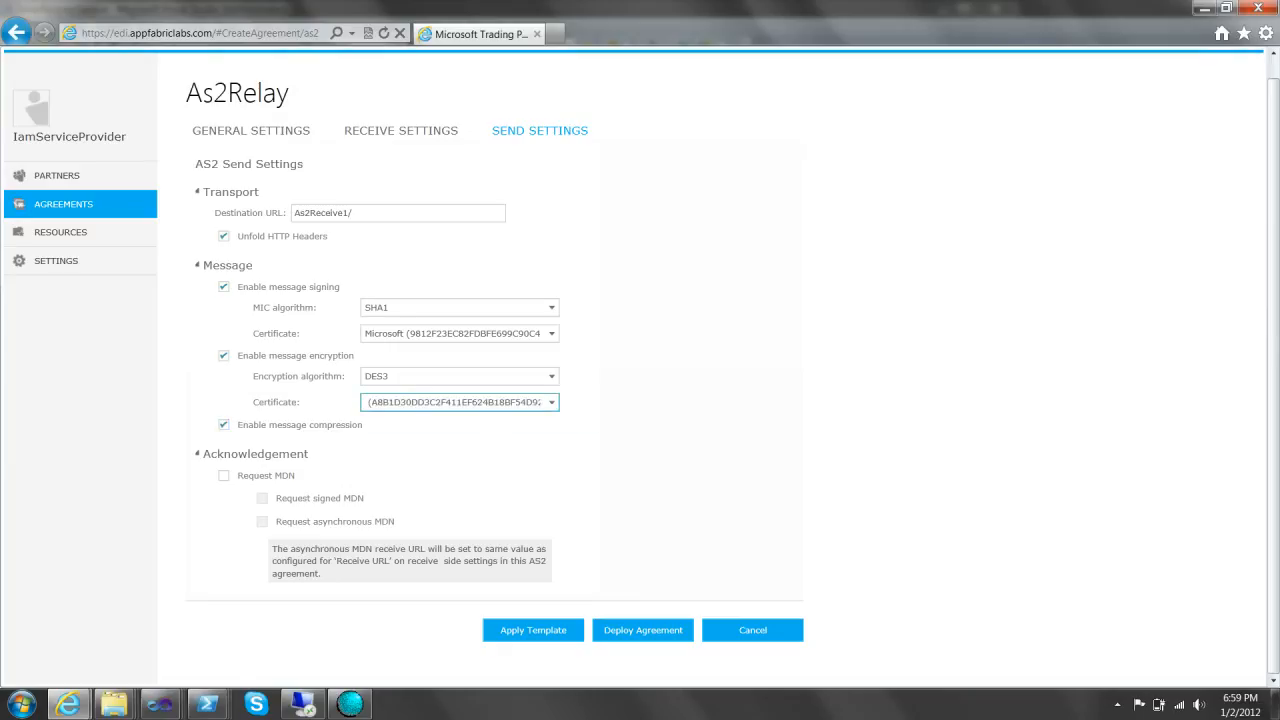
- Request a signed, asynchronous MDN from the partner
click(224, 476)
click(262, 498)
click(262, 521)
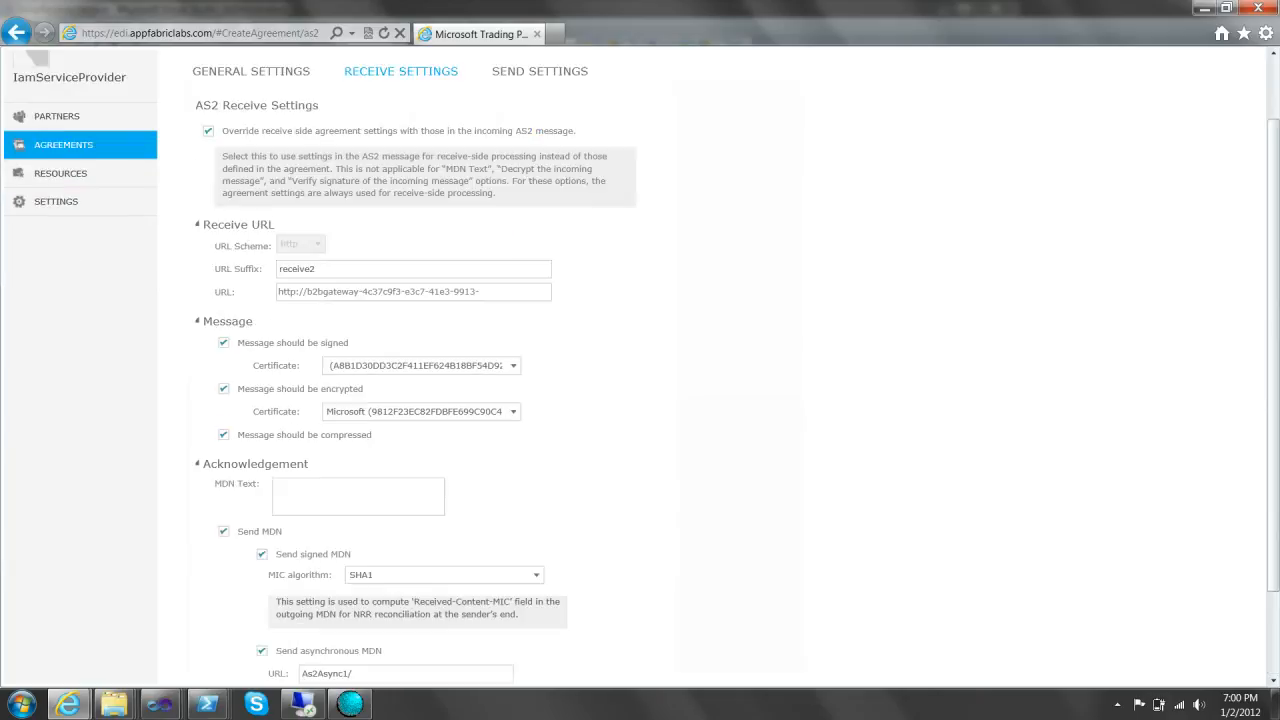
- Review the As2Relay receive URL and the As2Receive1/ destination URL, then deploy the agreement
drag(280, 292, 507, 293)
click(507, 293)
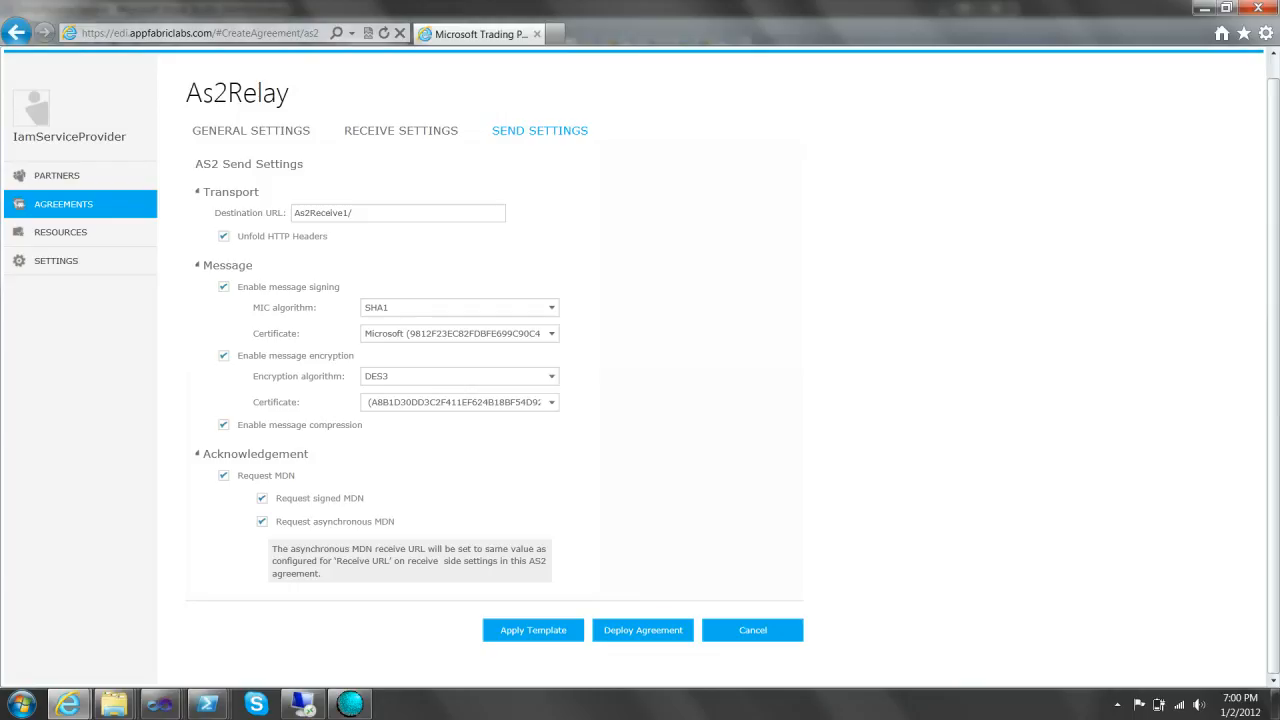
click(401, 131)
click(540, 72)
click(350, 213)
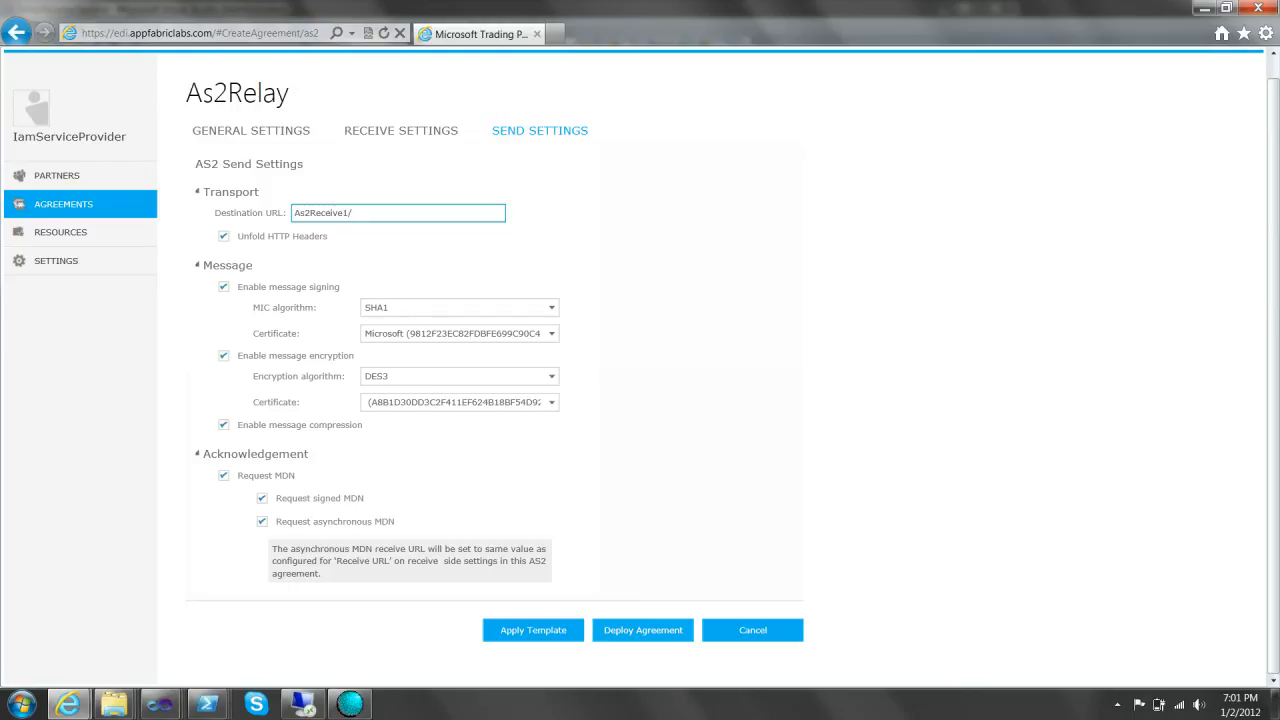
click(642, 630)
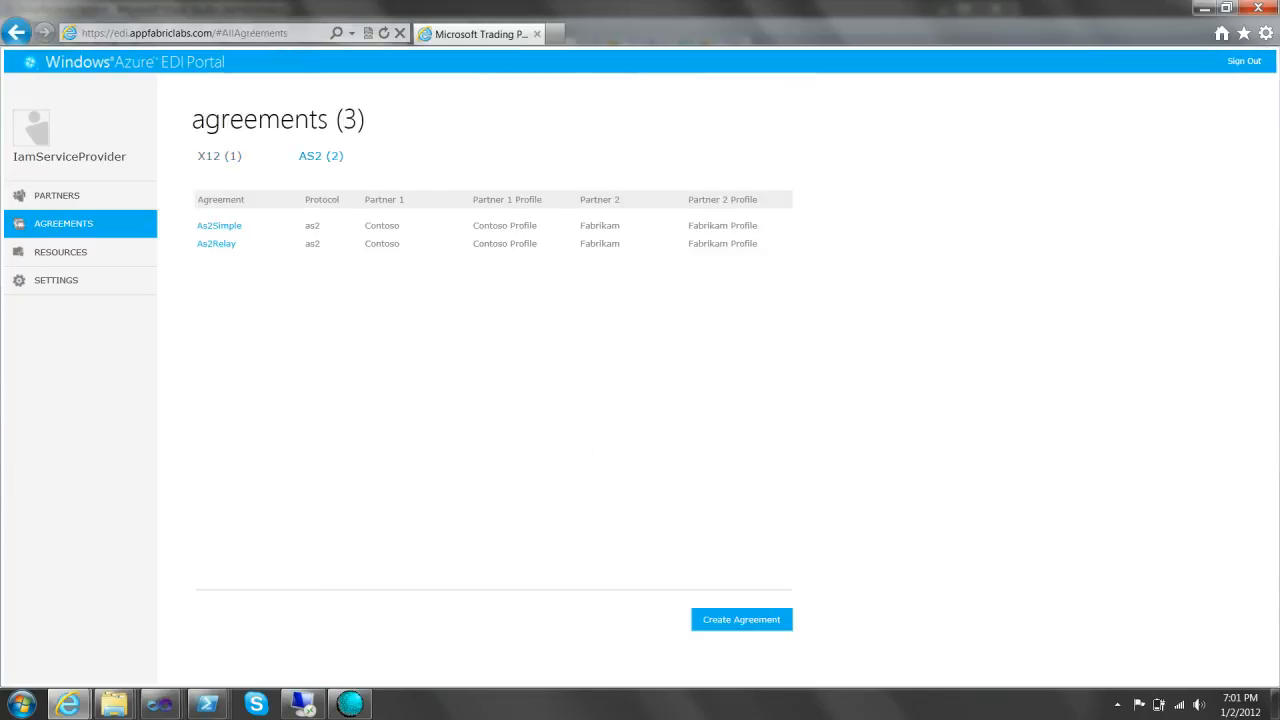
- Start a new X12 agreement named x12Relay, with a description about using Relay and async MDN
click(219, 156)
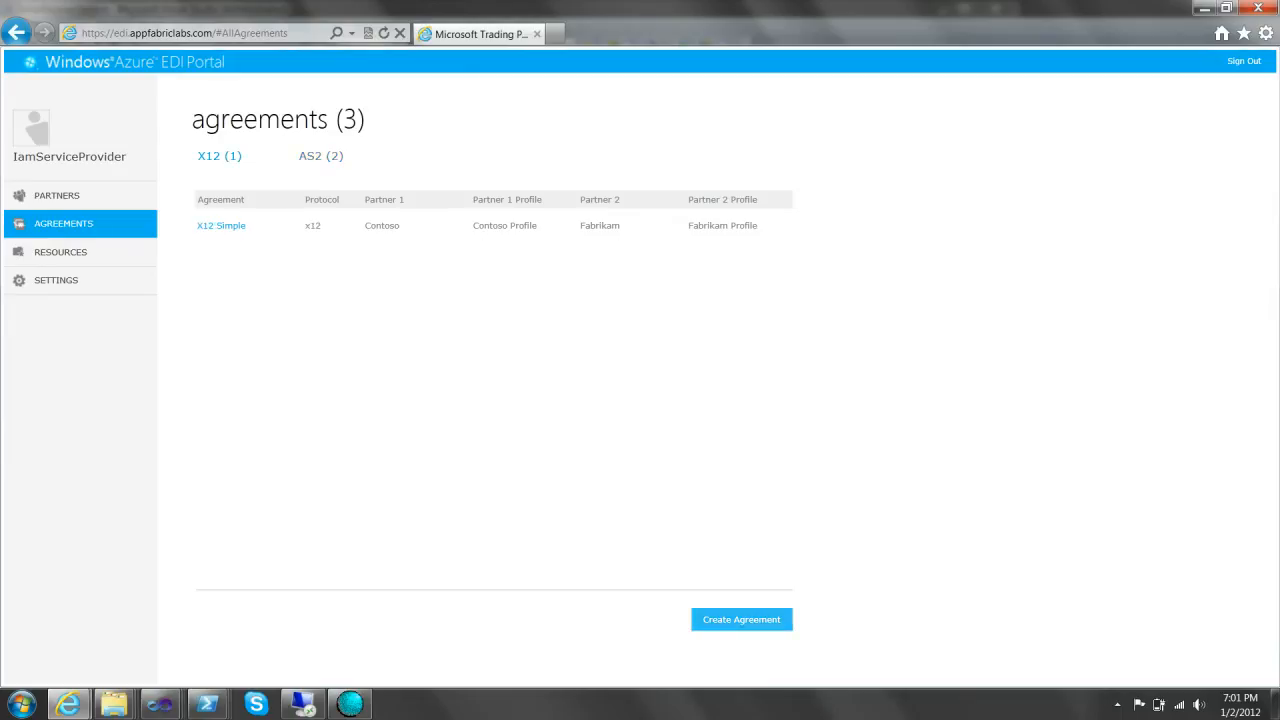
click(741, 619)
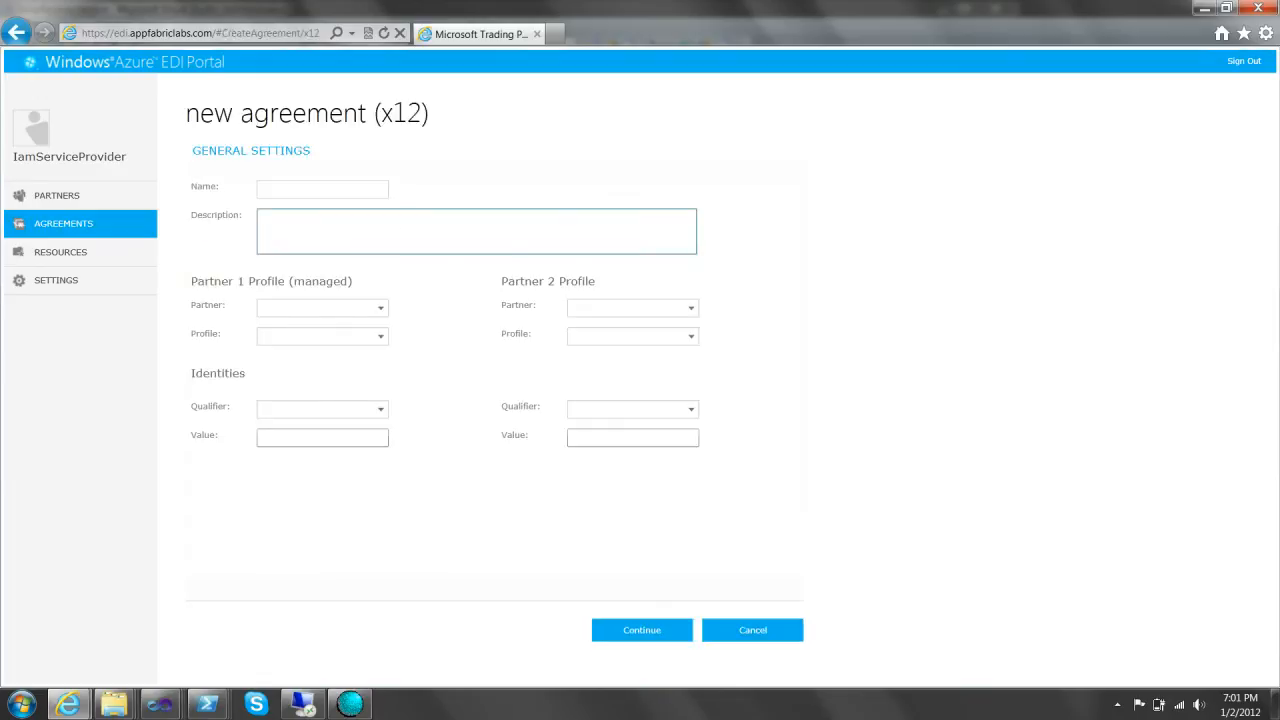
text(x12Relay)
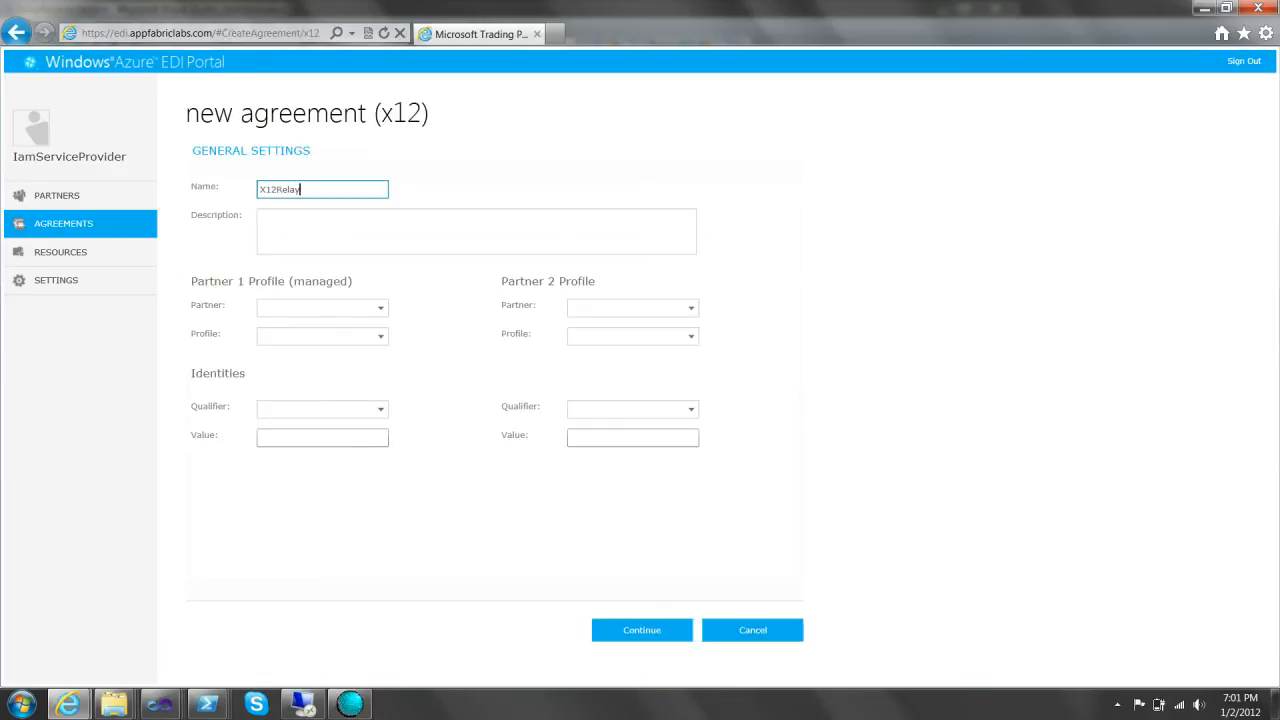
key(Tab)
key(Tab)
key(Tab)
key(Tab)
key(shift+Tab)
text(Rou)
key(BackSpace)
key(BackSpace)
key(BackSpace)
text(u)
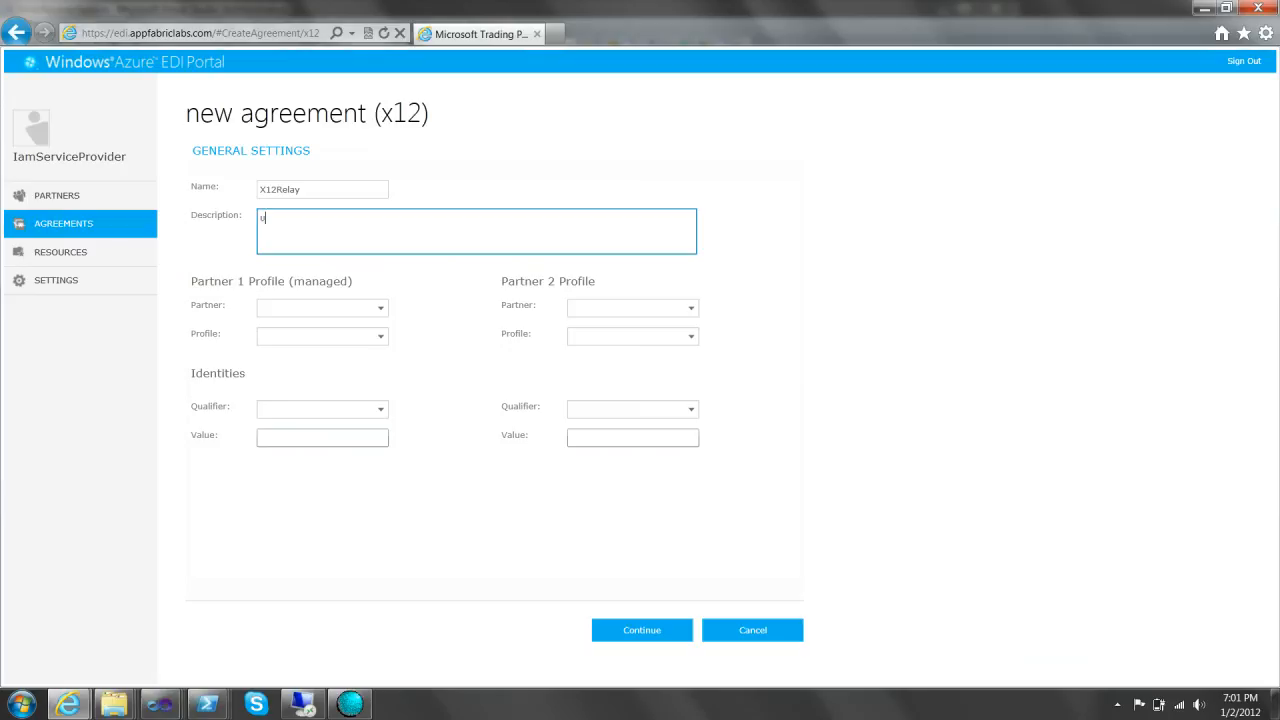
text(sing Relay for receive the mes)
text(sage from send)
text( andd)
key(BackSpace)
key(BackSpace)
text(async MDN)
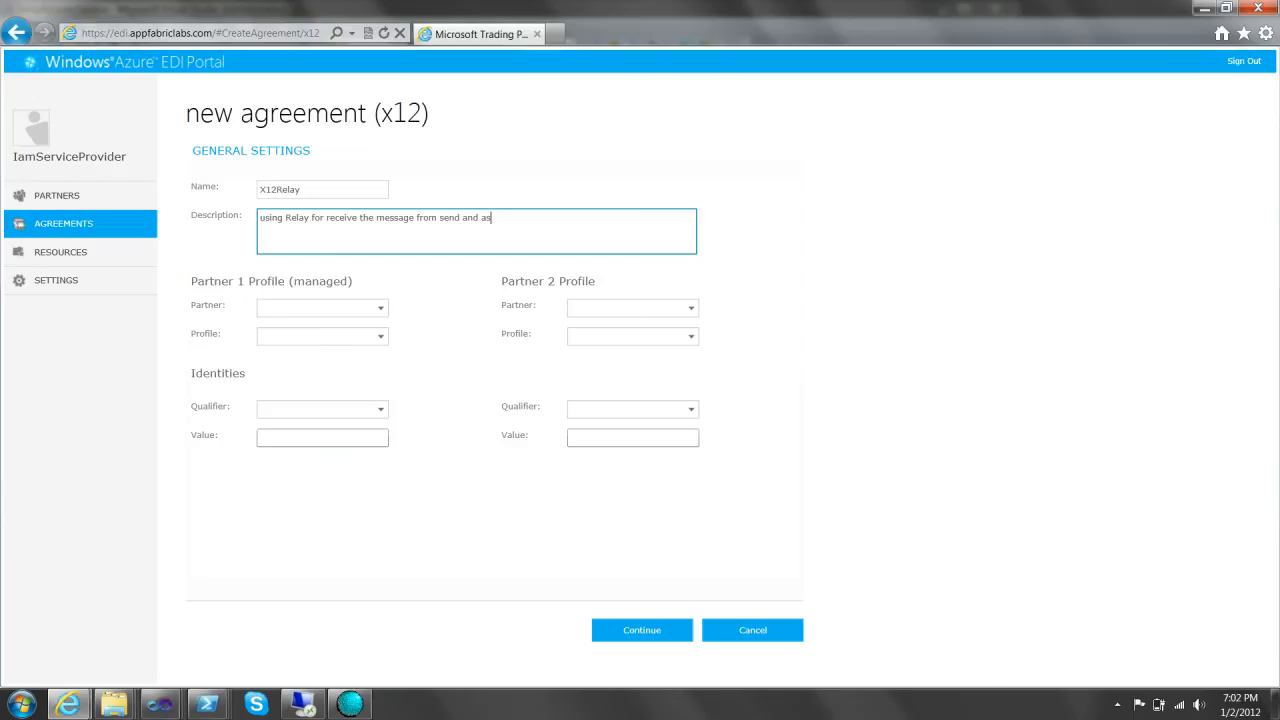
- Pair Contoso and Fabrikam with D-U-N-S identities 1234566 and 7654322, then continue
key(Tab)
key(Down)
key(Tab)
key(Tab)
key(Down)
key(Tab)
key(Tab)
key(Tab)
key(Down)
key(Tab)
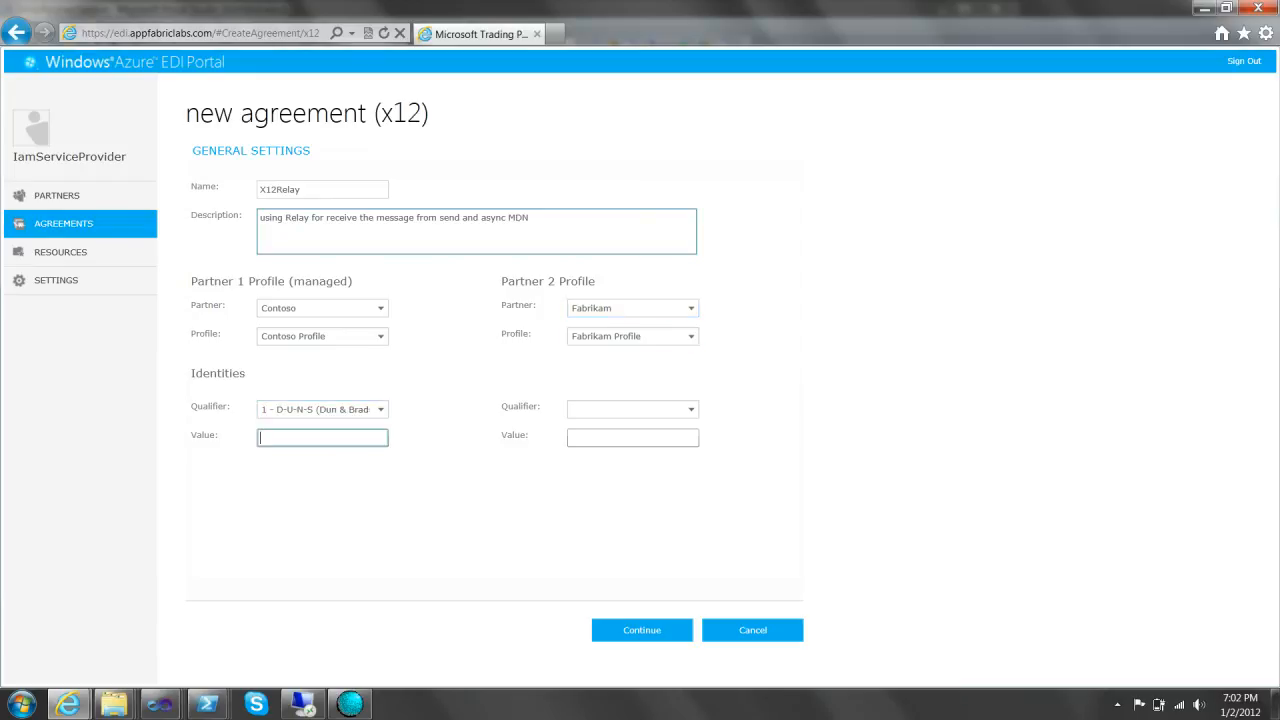
text(123456)
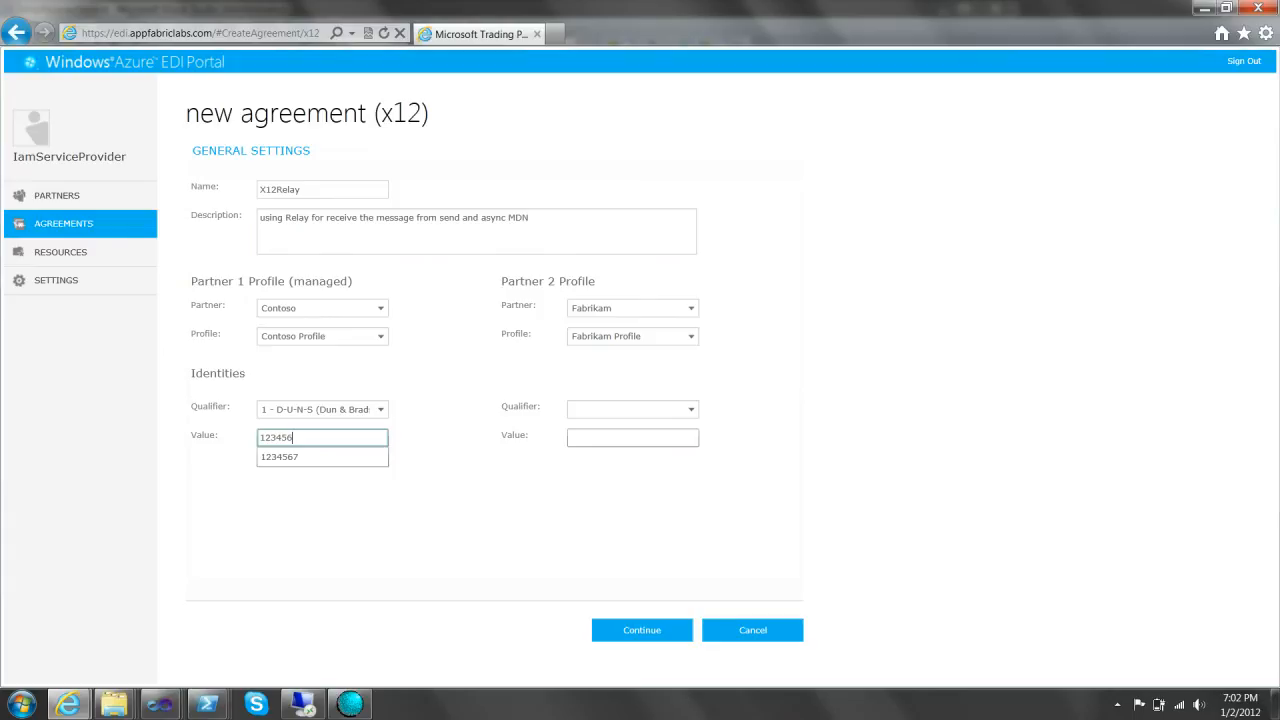
text(6)
key(Tab)
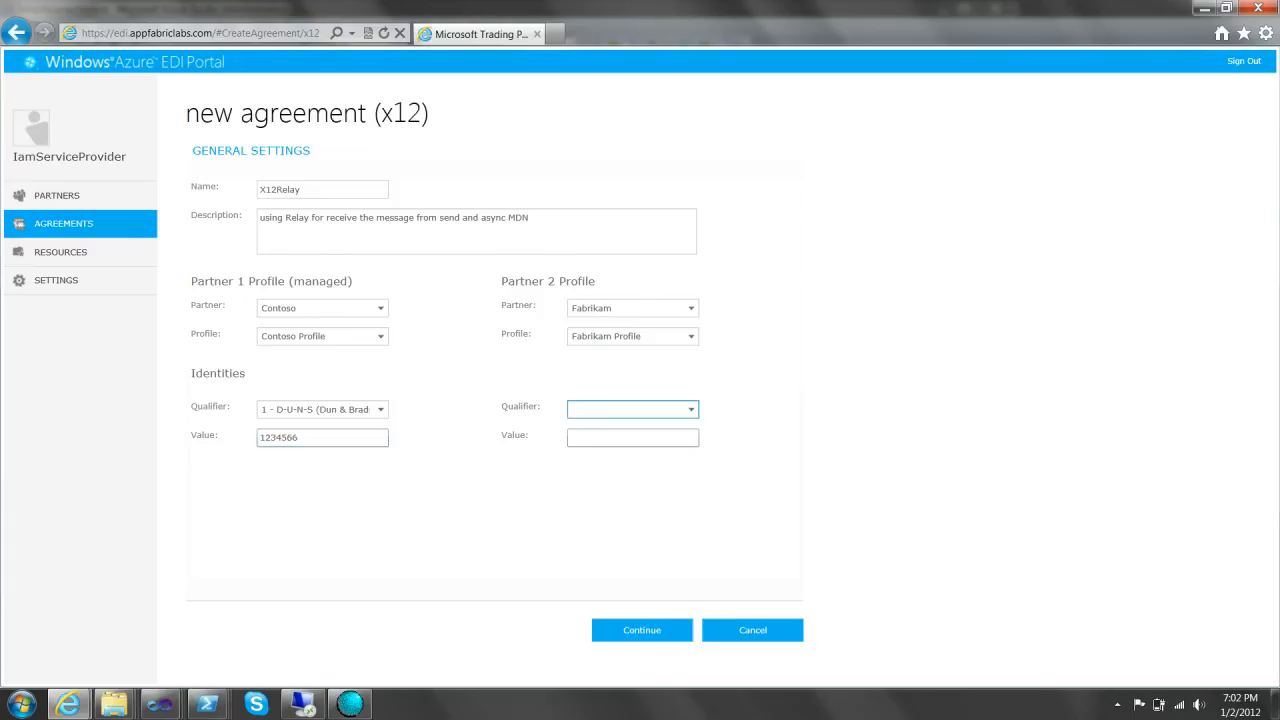
key(Down)
key(Tab)
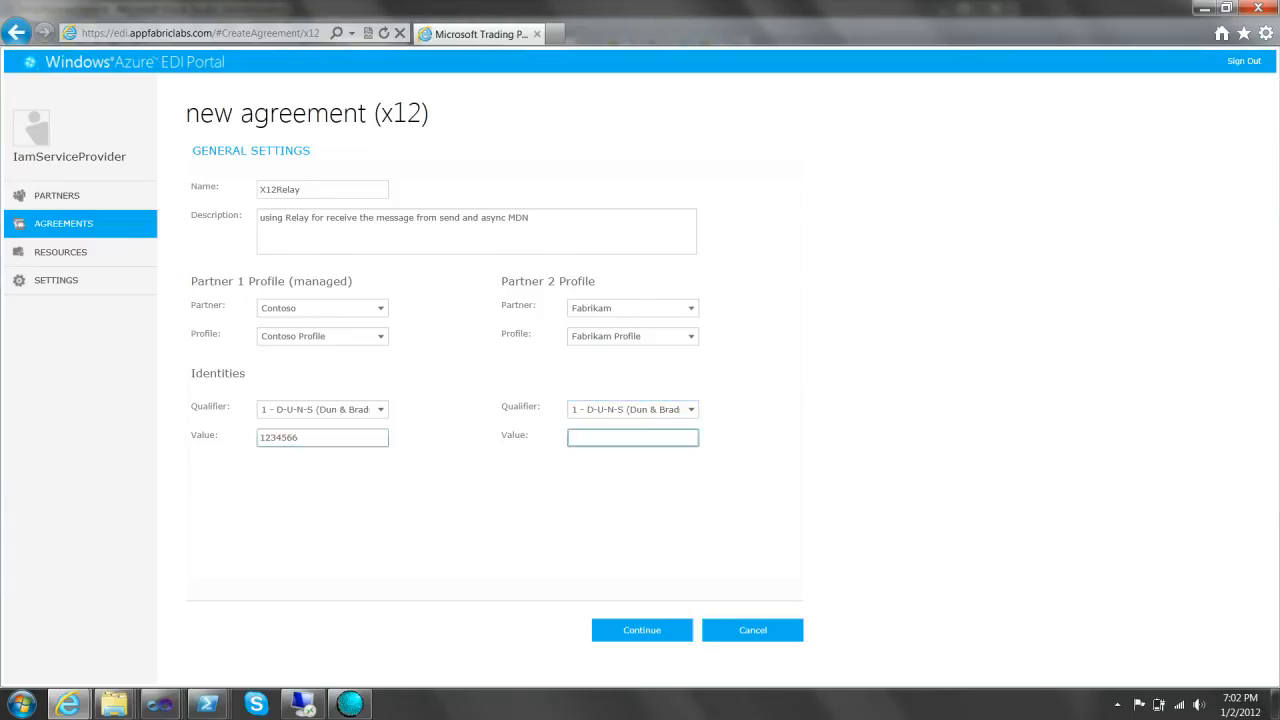
text(7654322)
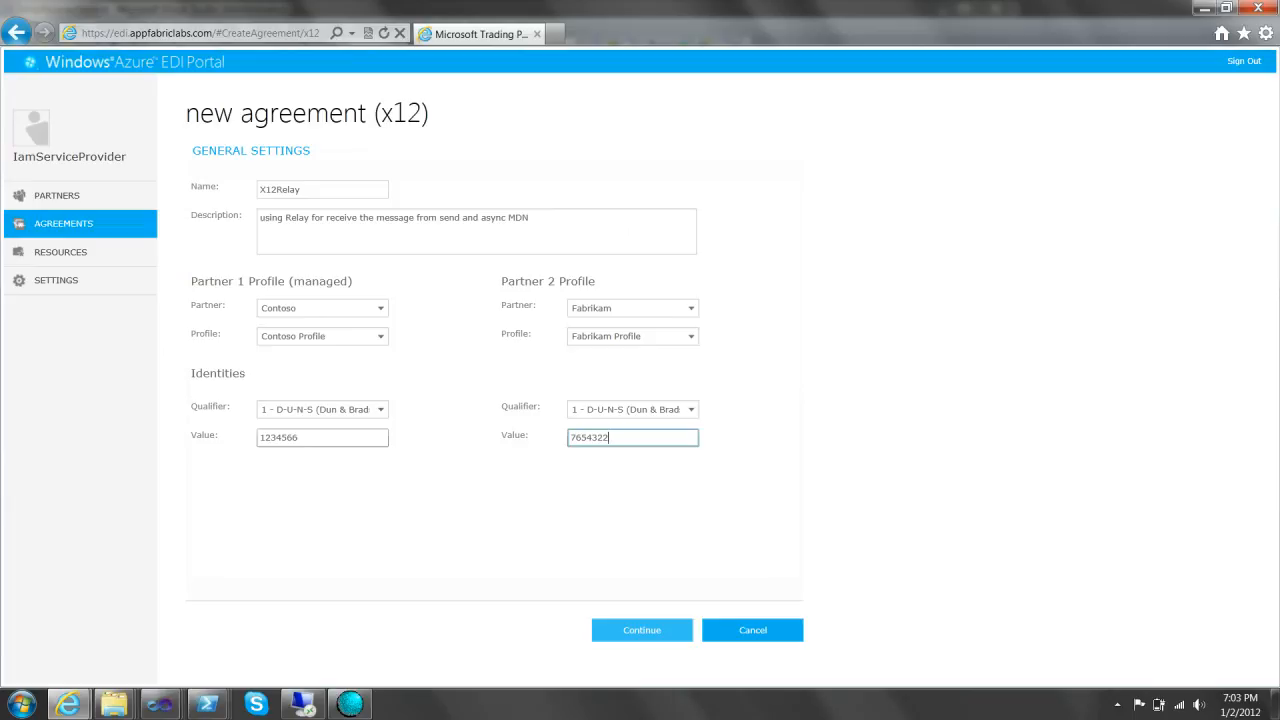
click(642, 630)
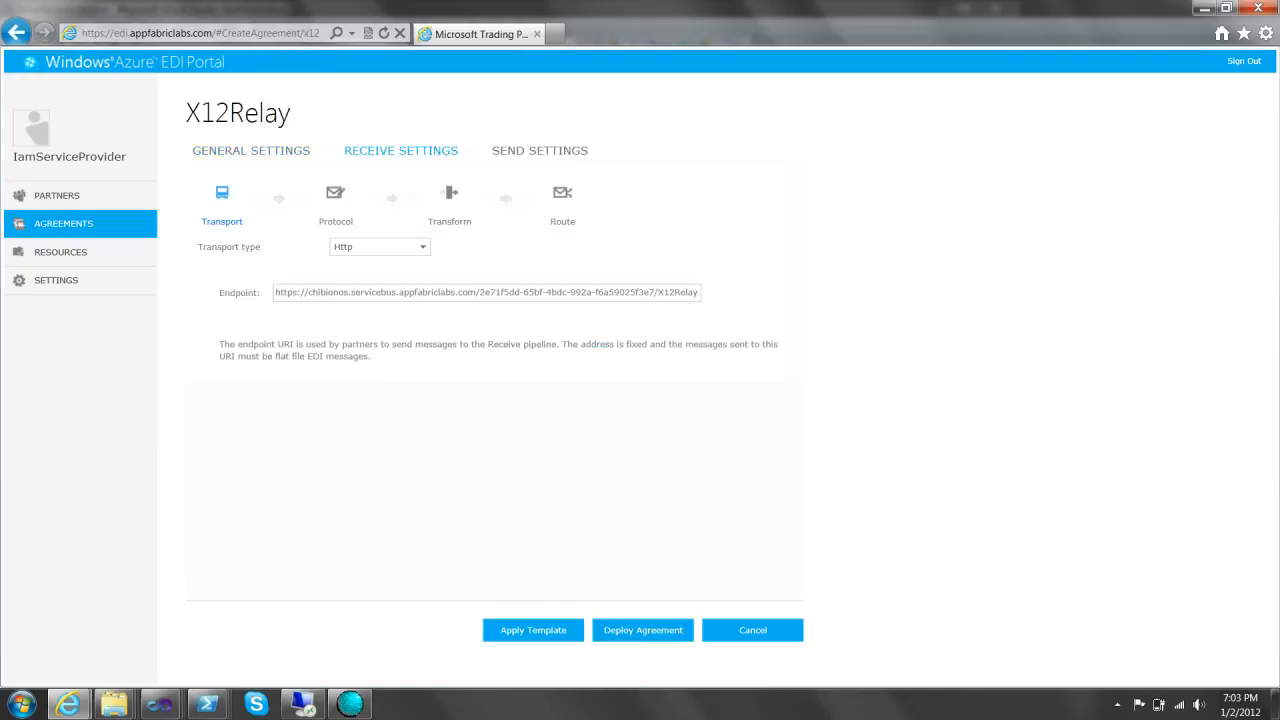
- Set X12Relay's receive transport to AS2 using the As2Relay agreement
click(540, 151)
click(401, 151)
click(380, 247)
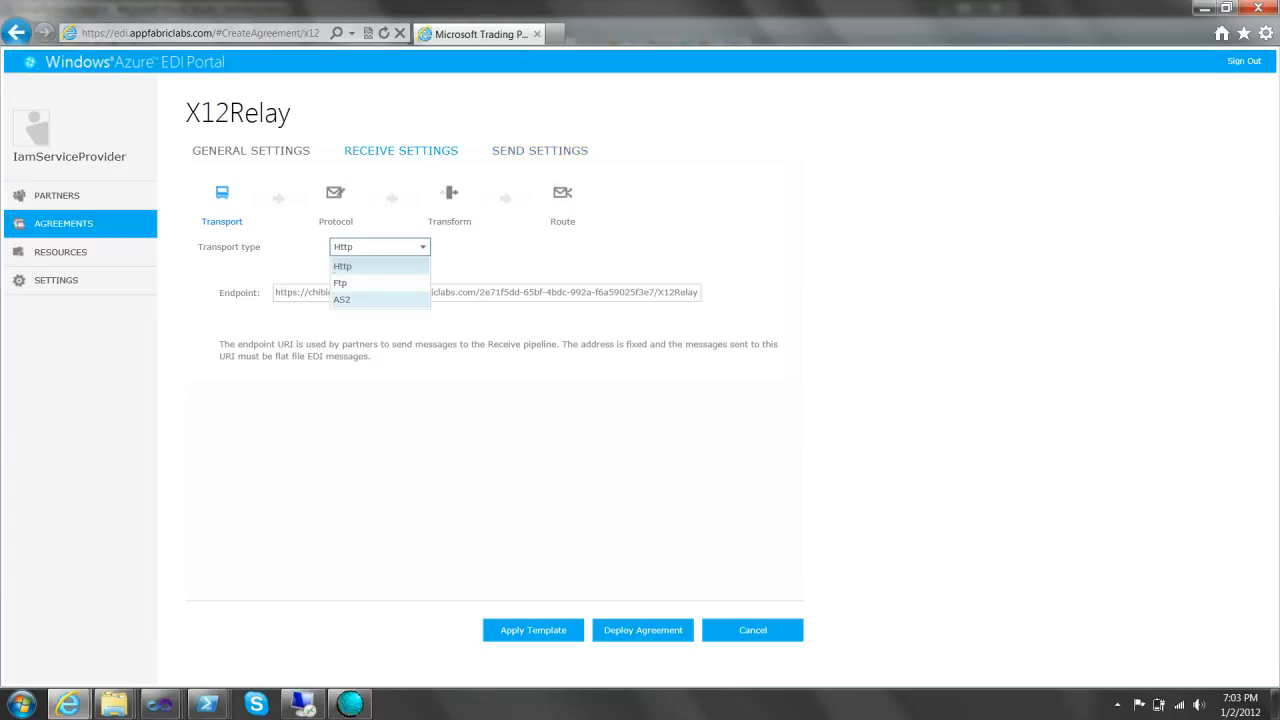
click(378, 266)
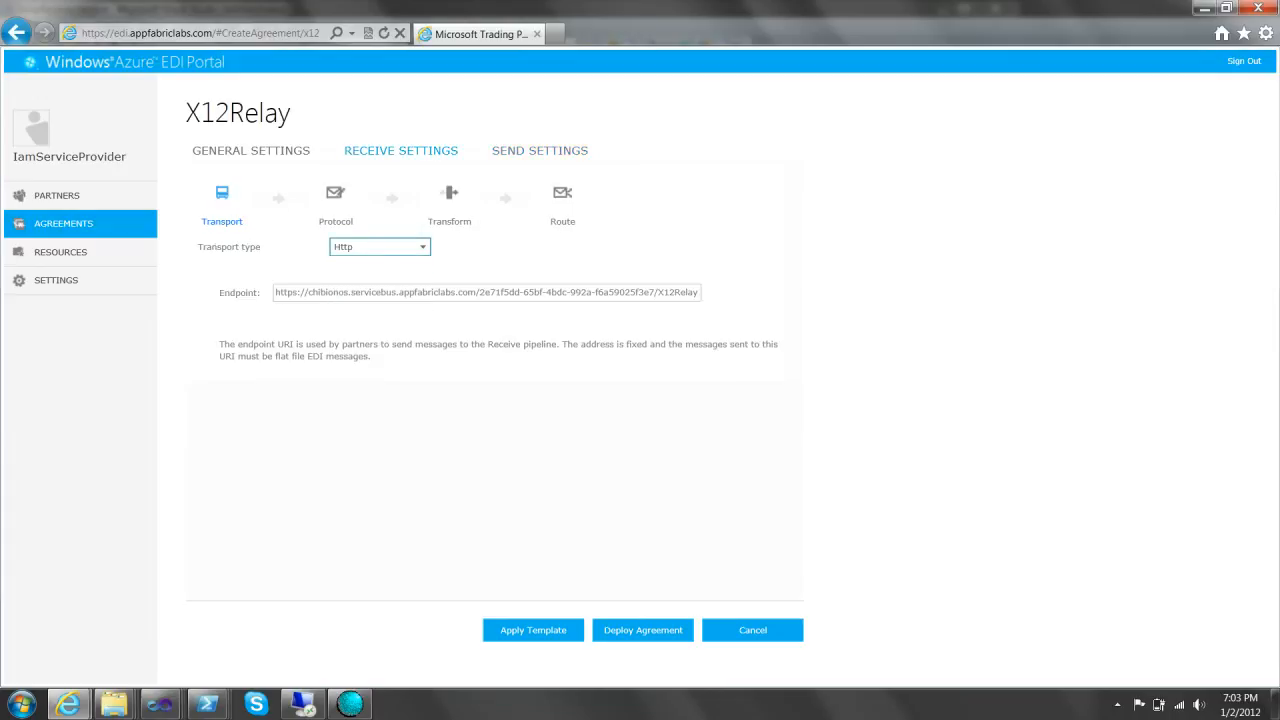
click(380, 247)
click(378, 299)
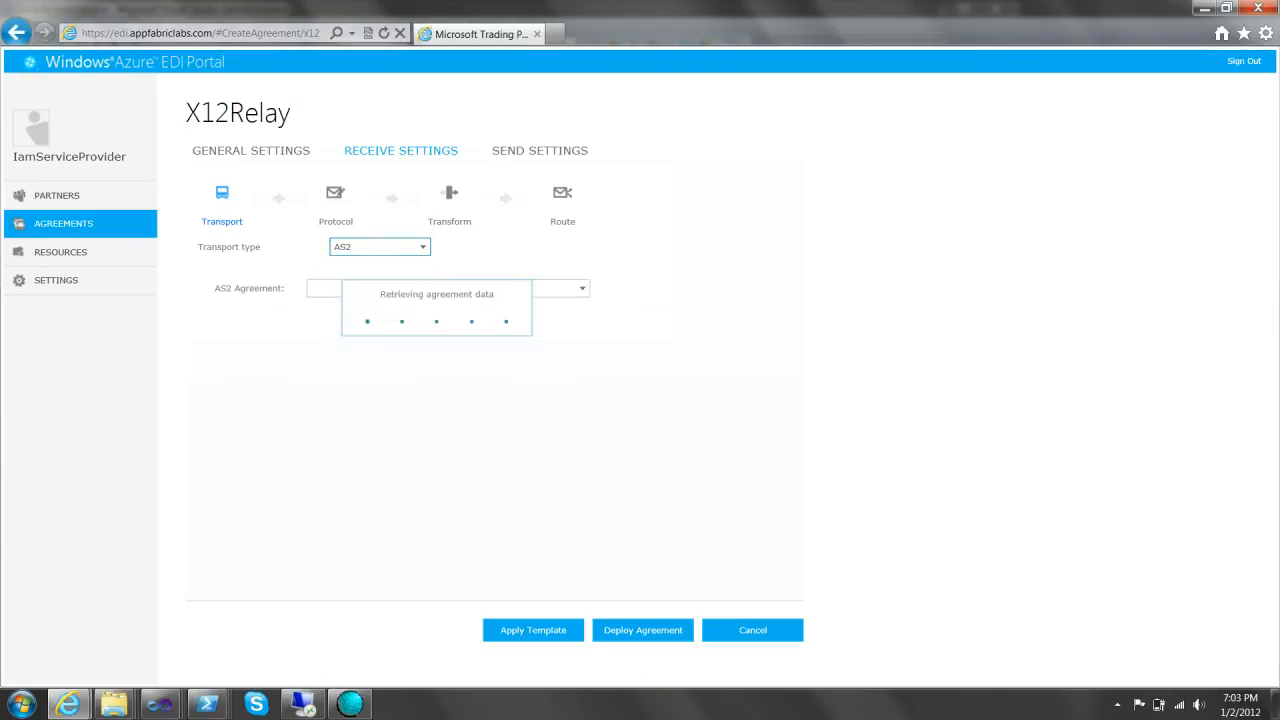
click(448, 288)
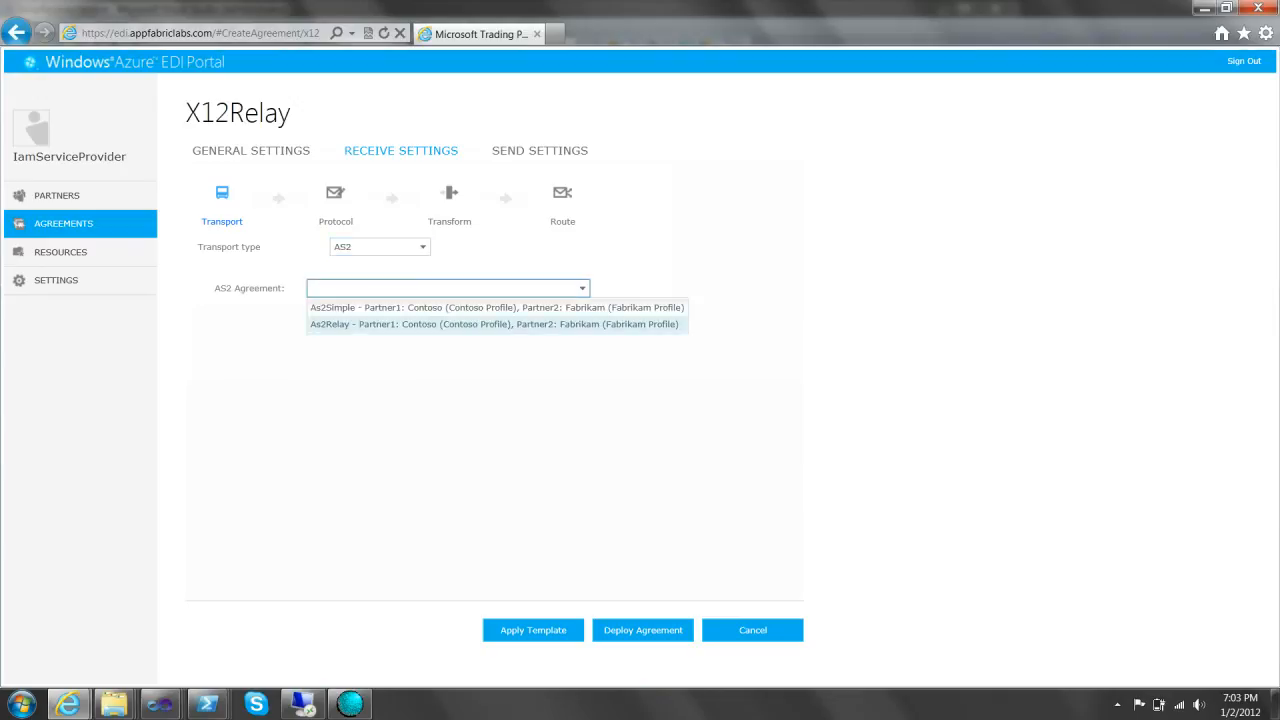
click(494, 324)
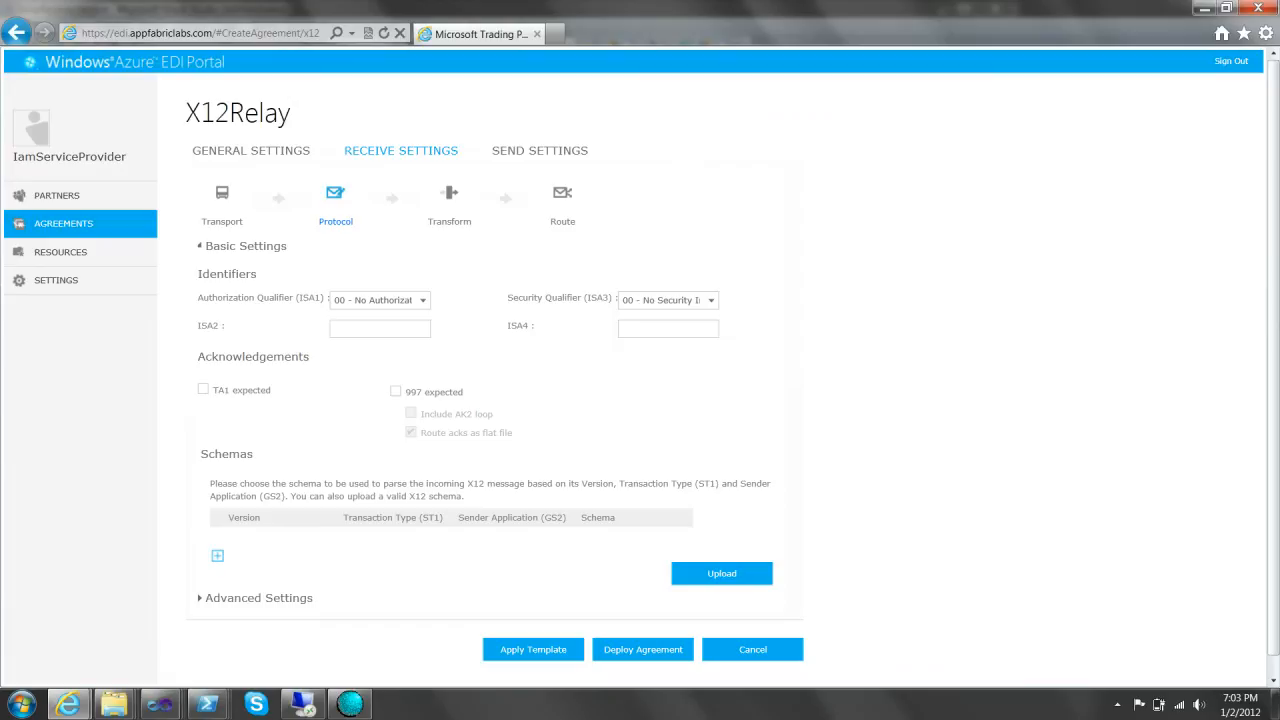
- Add the 00401 850 purchase order schema to the receive protocol settings
click(217, 556)
click(685, 544)
click(646, 563)
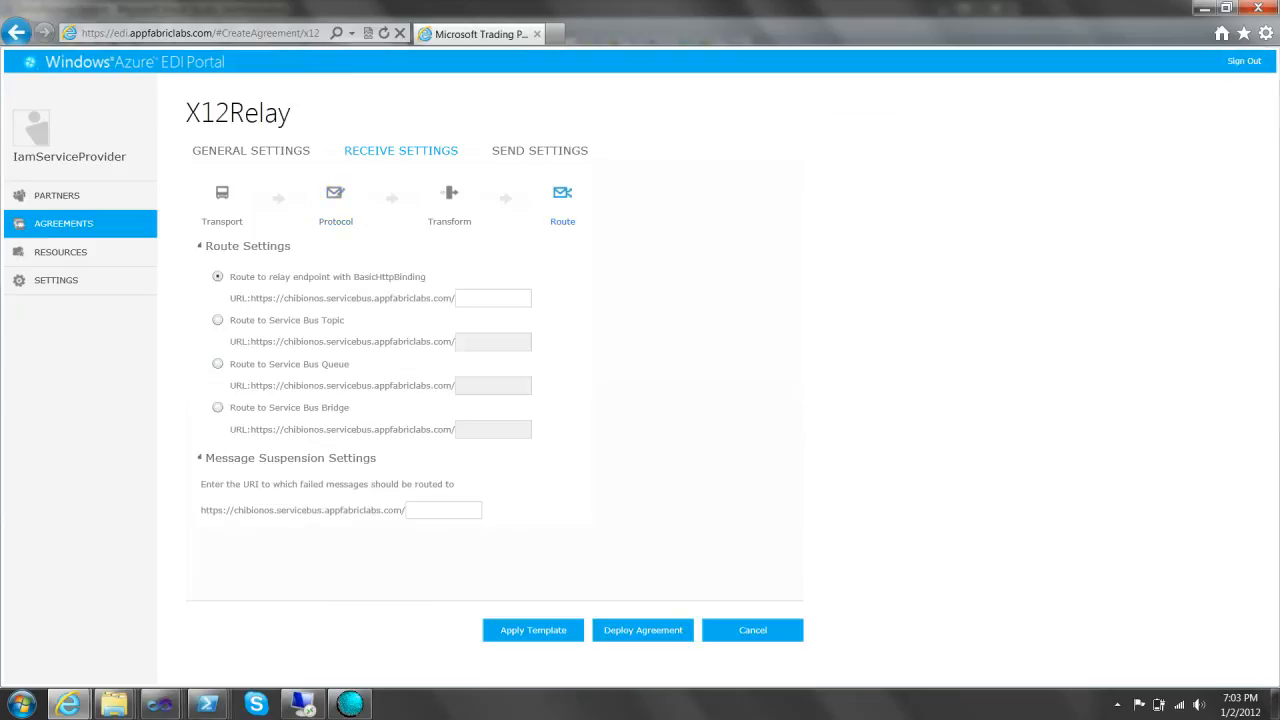
- Route received messages to relay endpoint 'success' and failed messages to 'failure'
click(493, 298)
text(success)
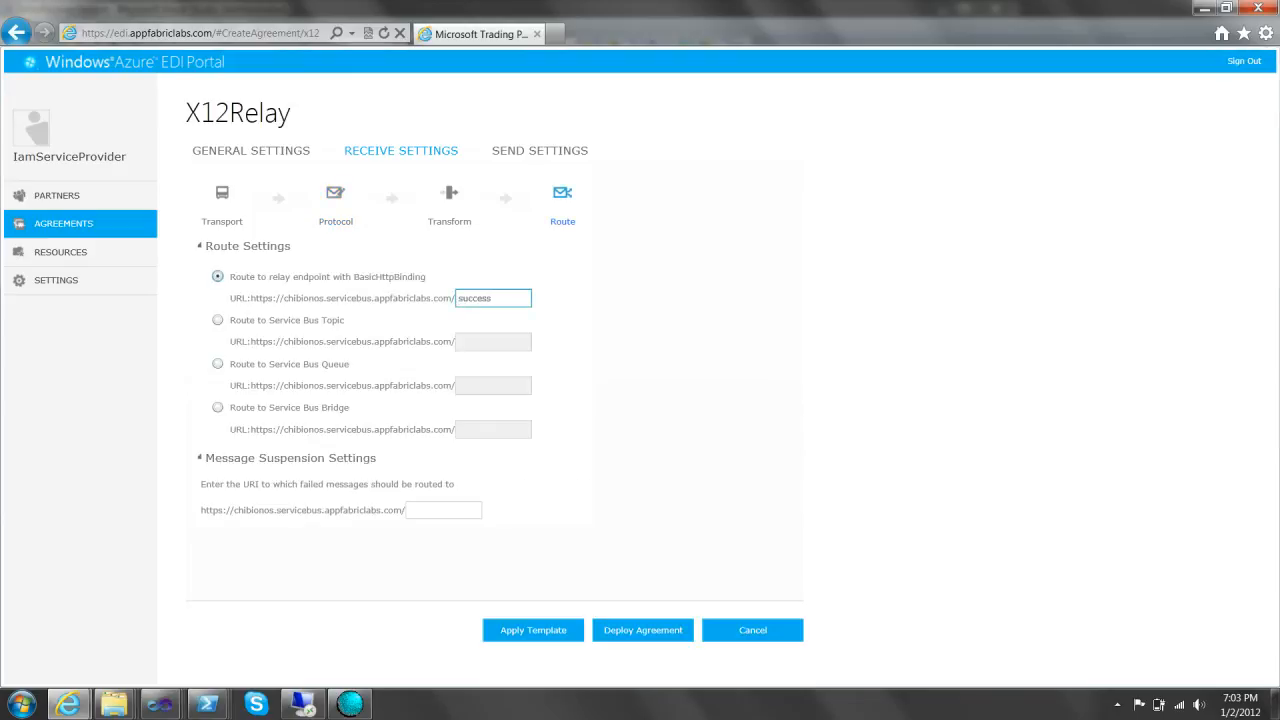
click(443, 510)
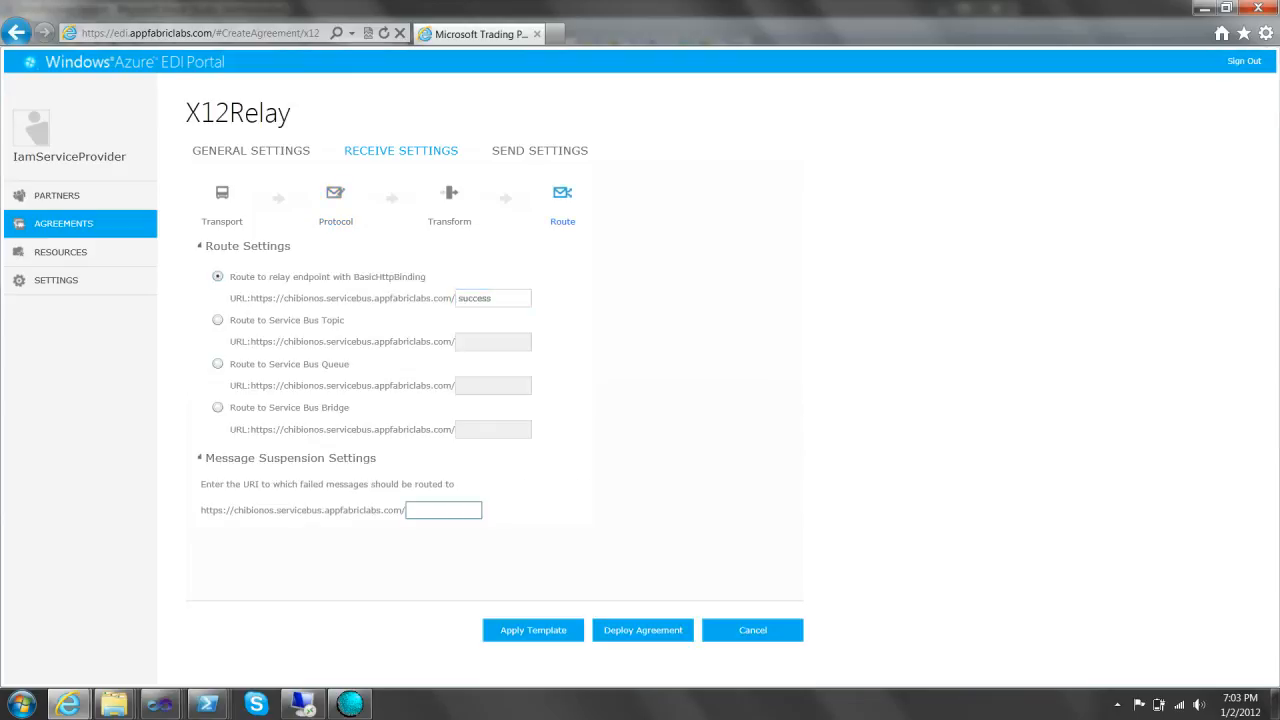
text(failure)
click(540, 151)
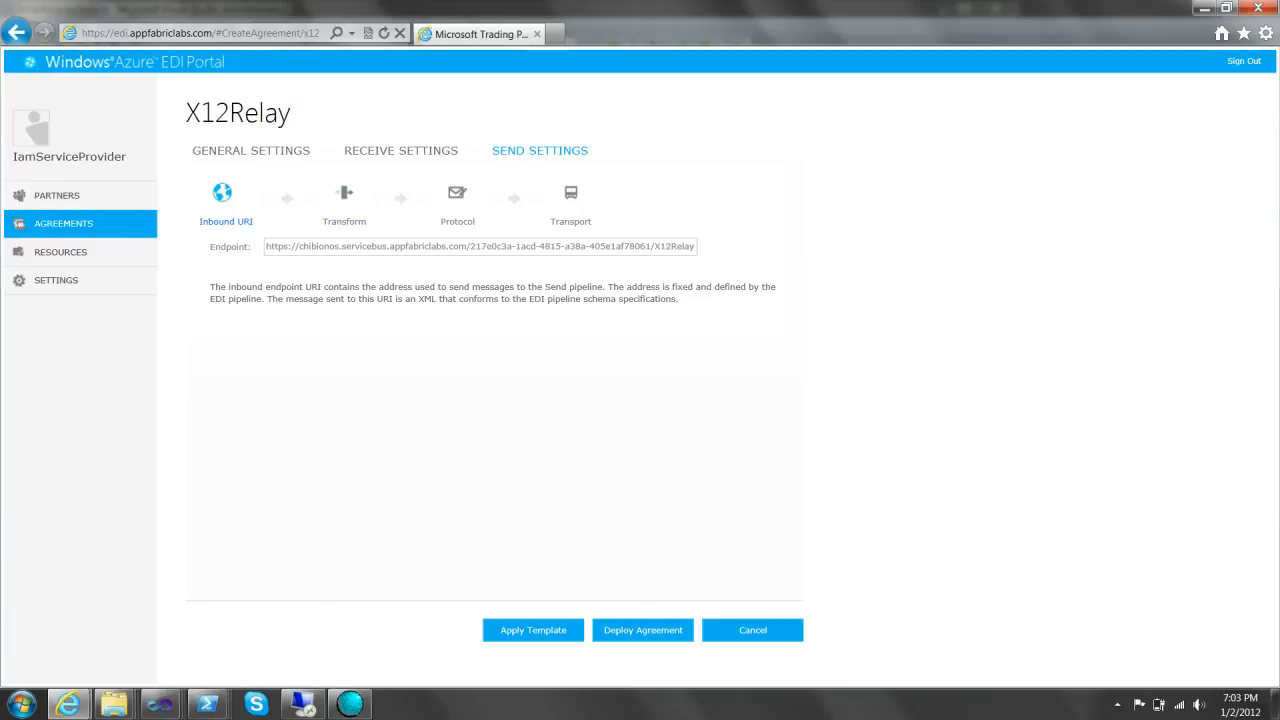
- Add the /X12_00401_850_SMALL.XSD schema to the send protocol settings
click(344, 193)
click(457, 193)
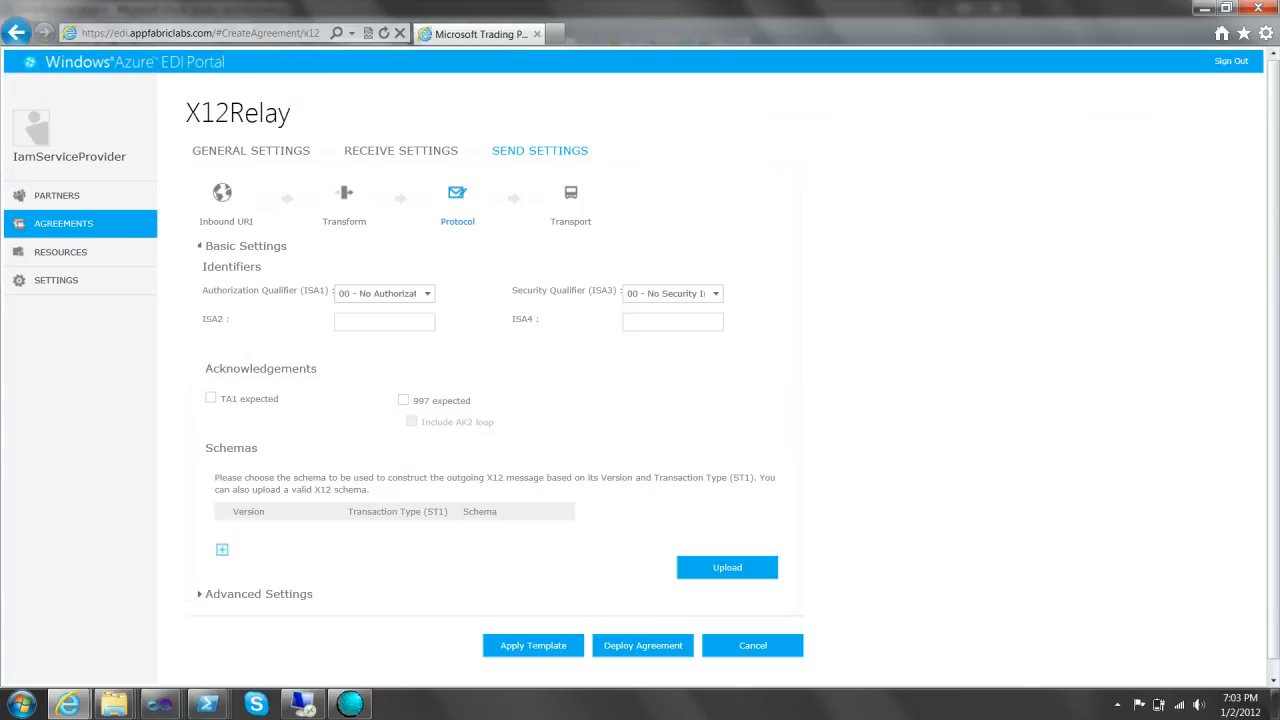
click(222, 549)
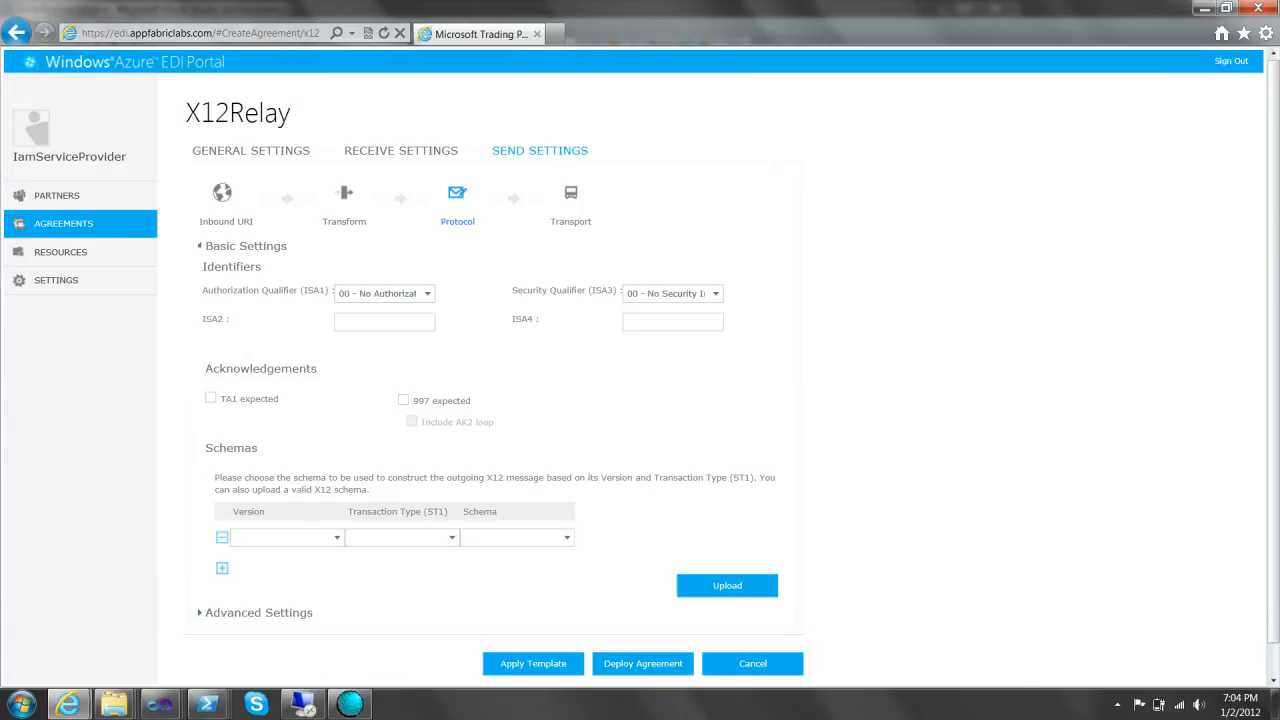
click(567, 538)
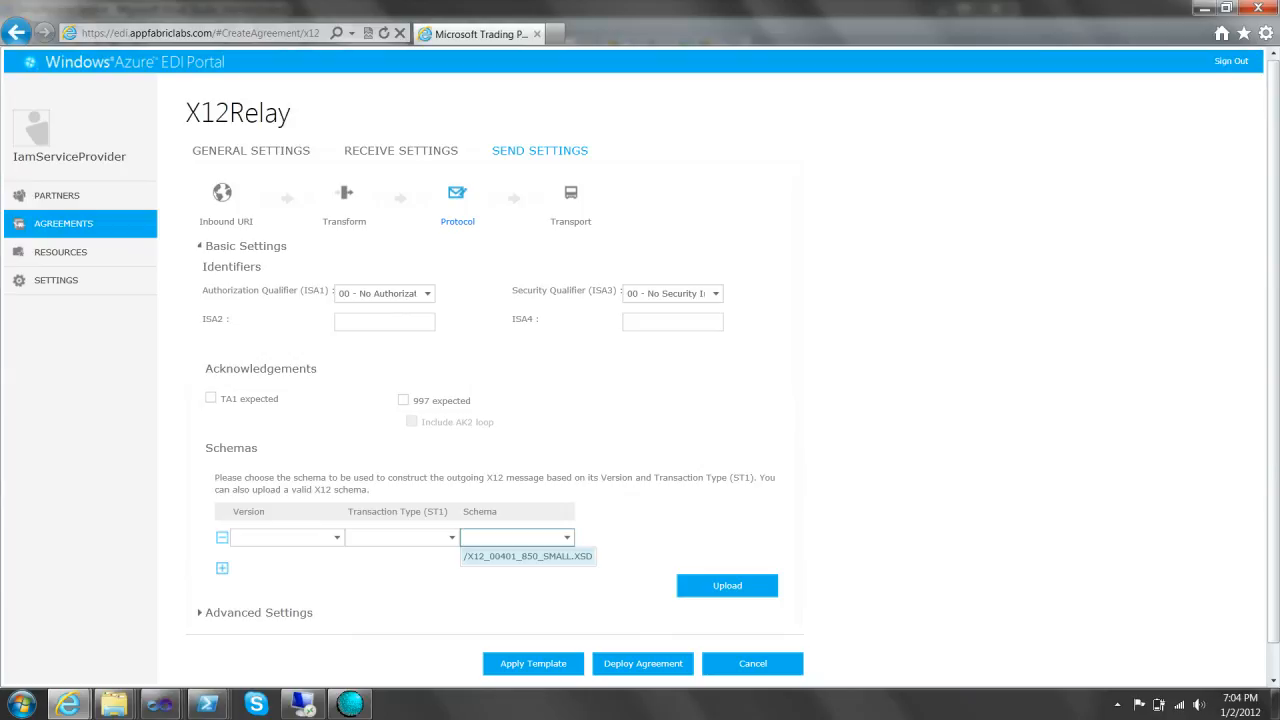
click(527, 556)
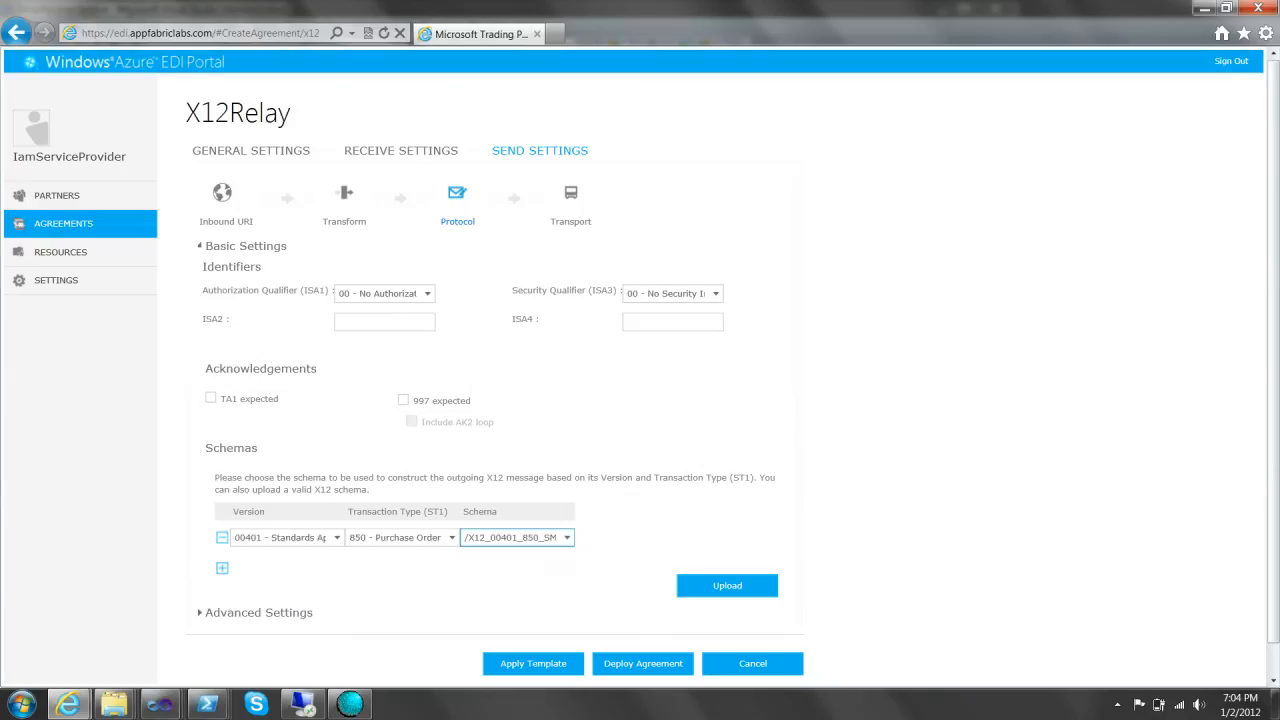
- Set the send transport to AS2 with the As2Relay agreement
click(571, 194)
click(380, 270)
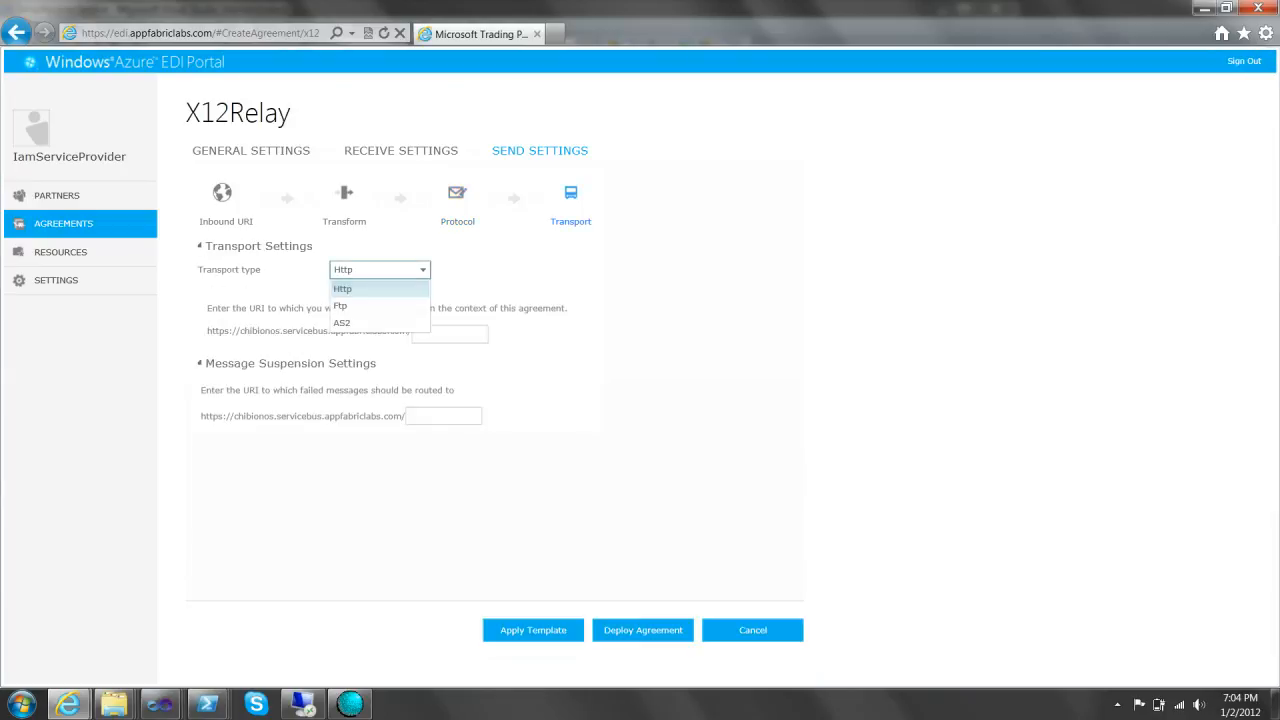
click(378, 322)
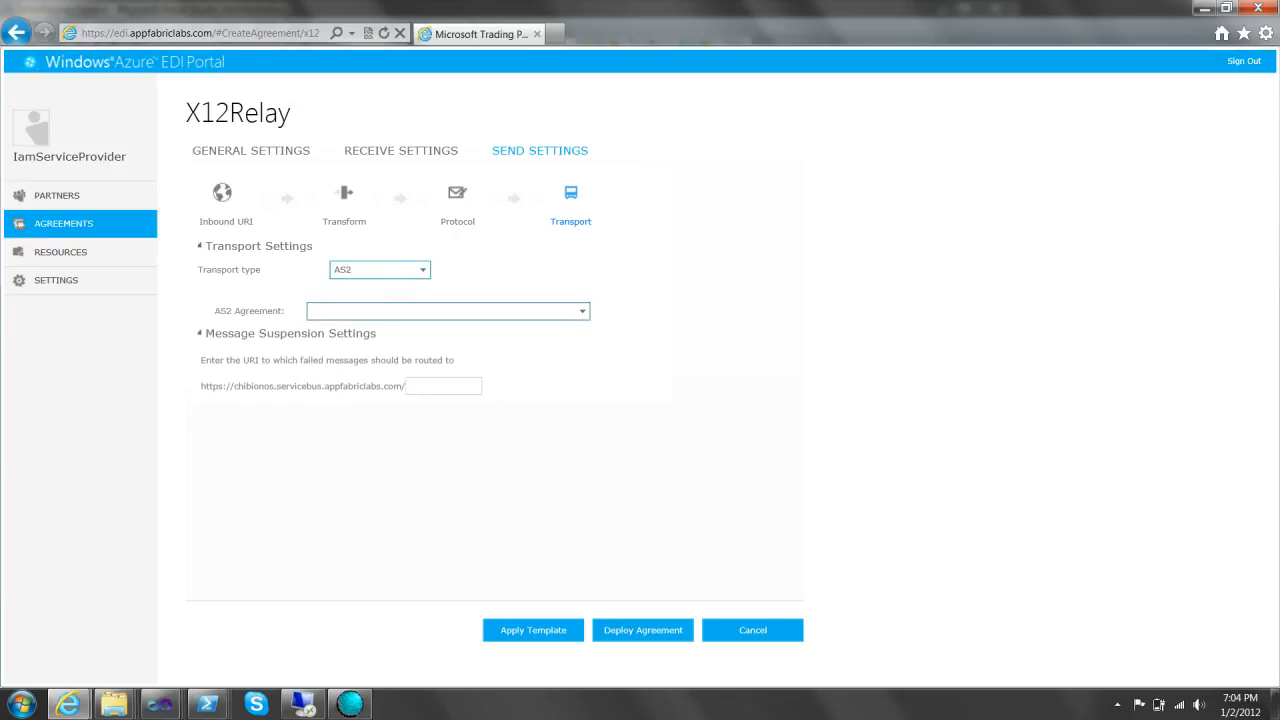
click(448, 311)
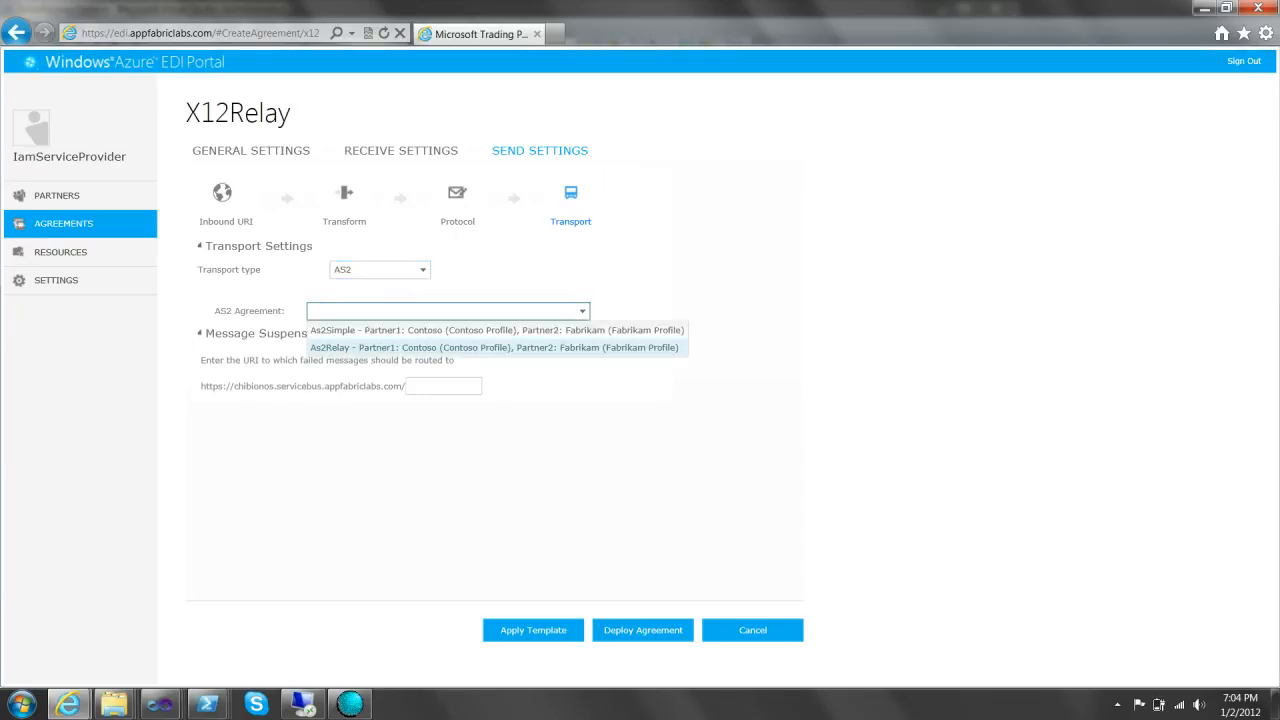
click(494, 347)
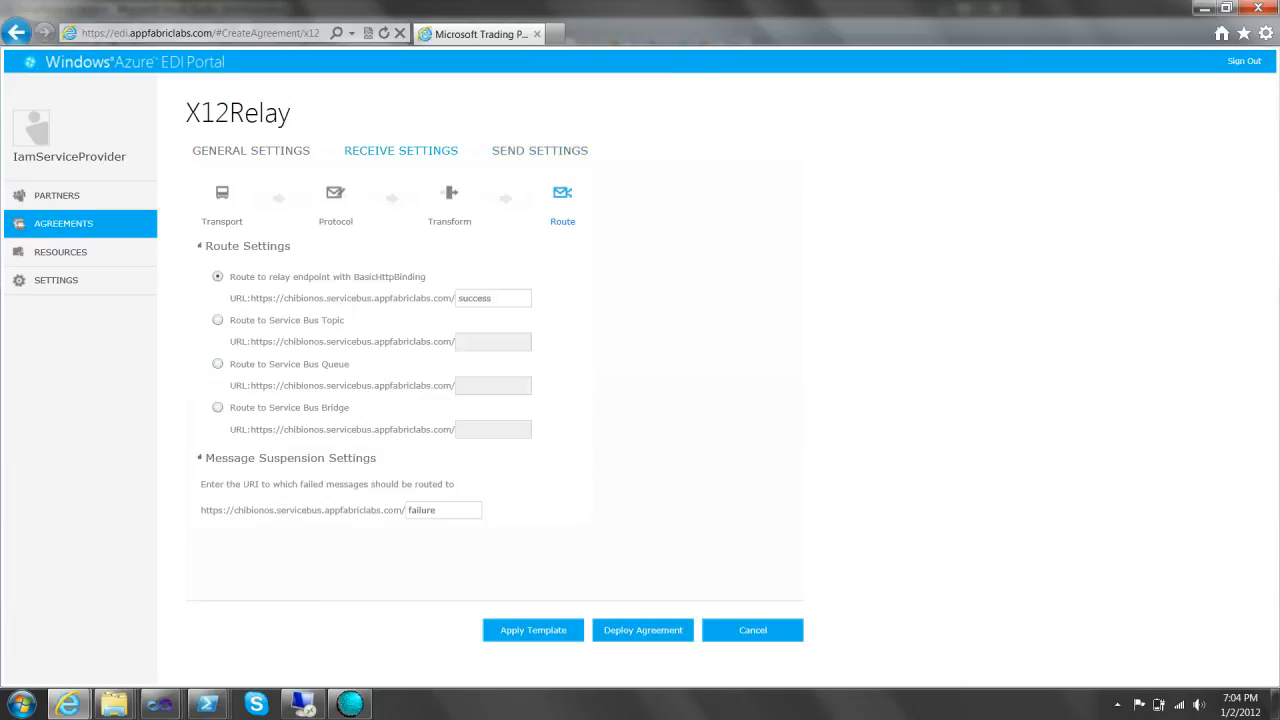
- Set the send-side Message Suspension URI to 'failure'
click(222, 194)
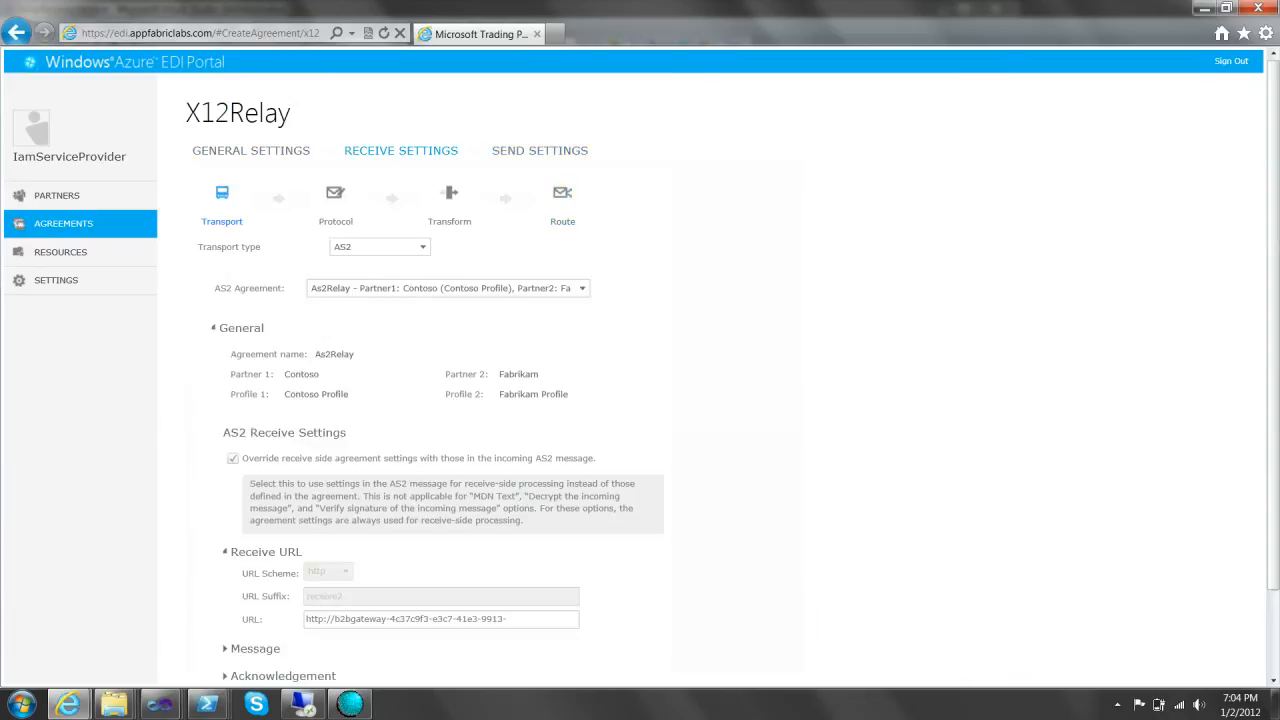
click(540, 151)
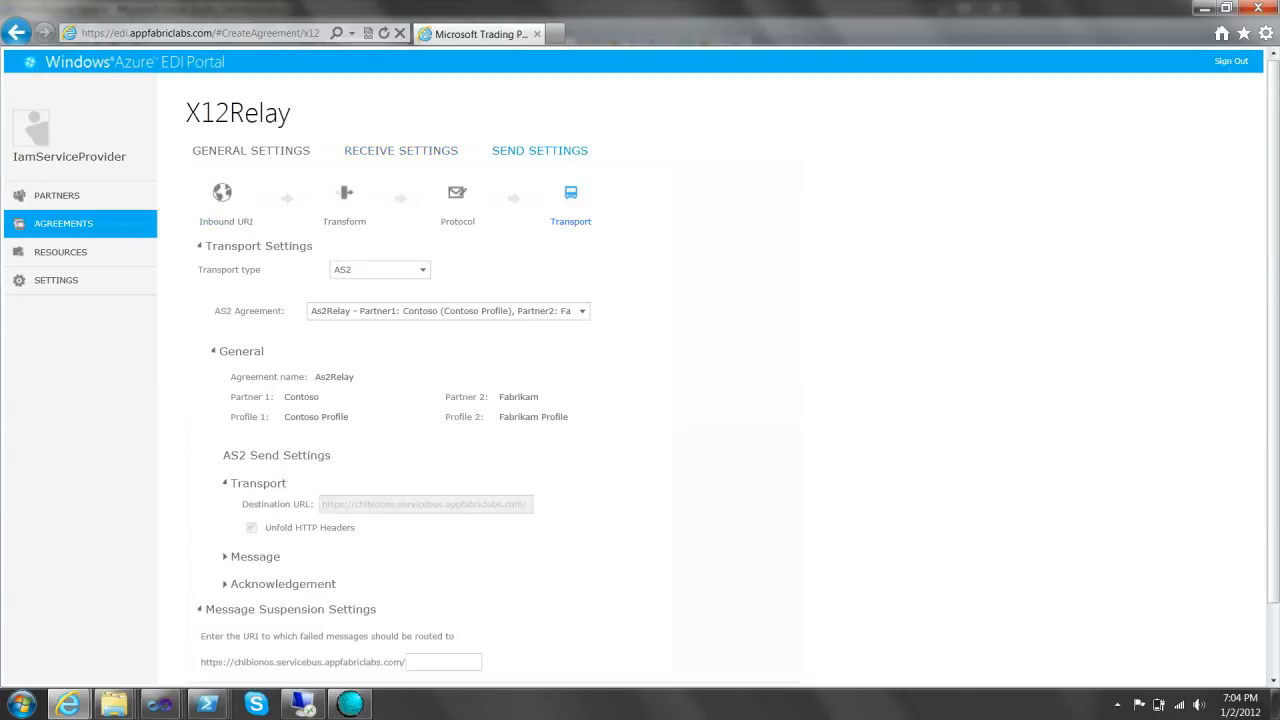
scroll(640, 380, down, 2)
click(443, 589)
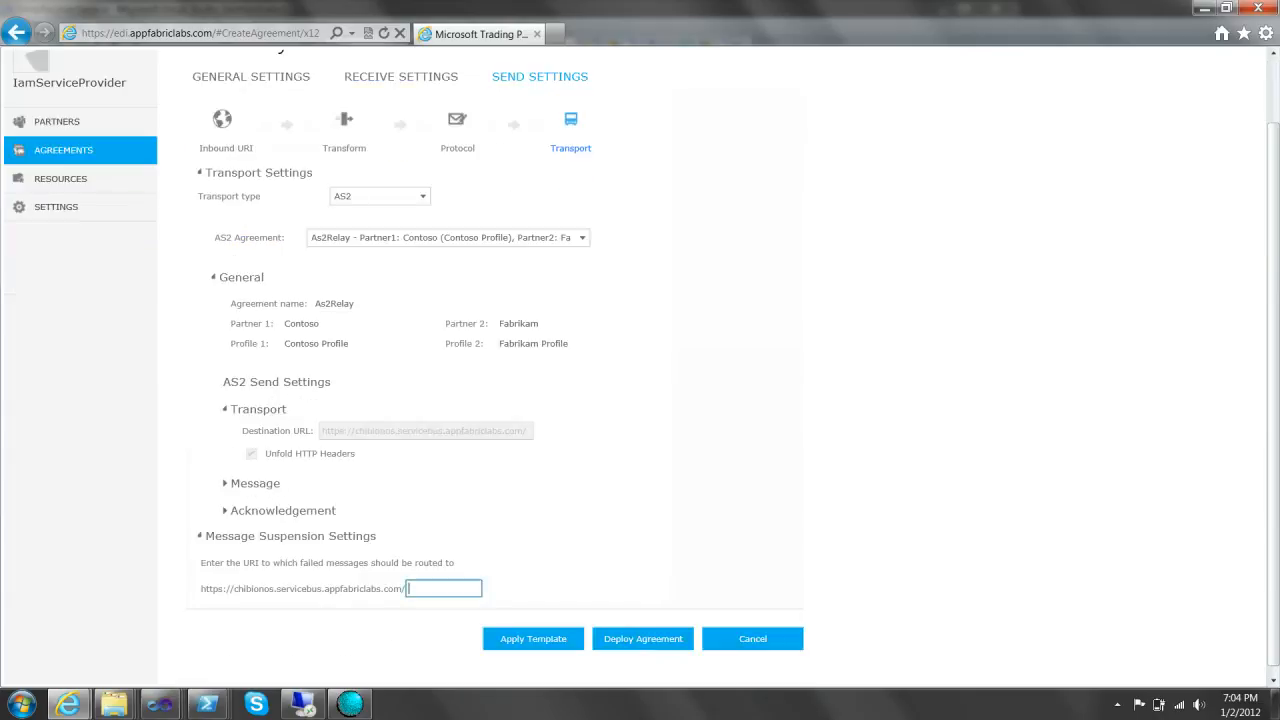
text(failure)
click(643, 639)
- Review the receive transport, schema and success/failure routes, keeping As2Relay as the send agreement
click(401, 151)
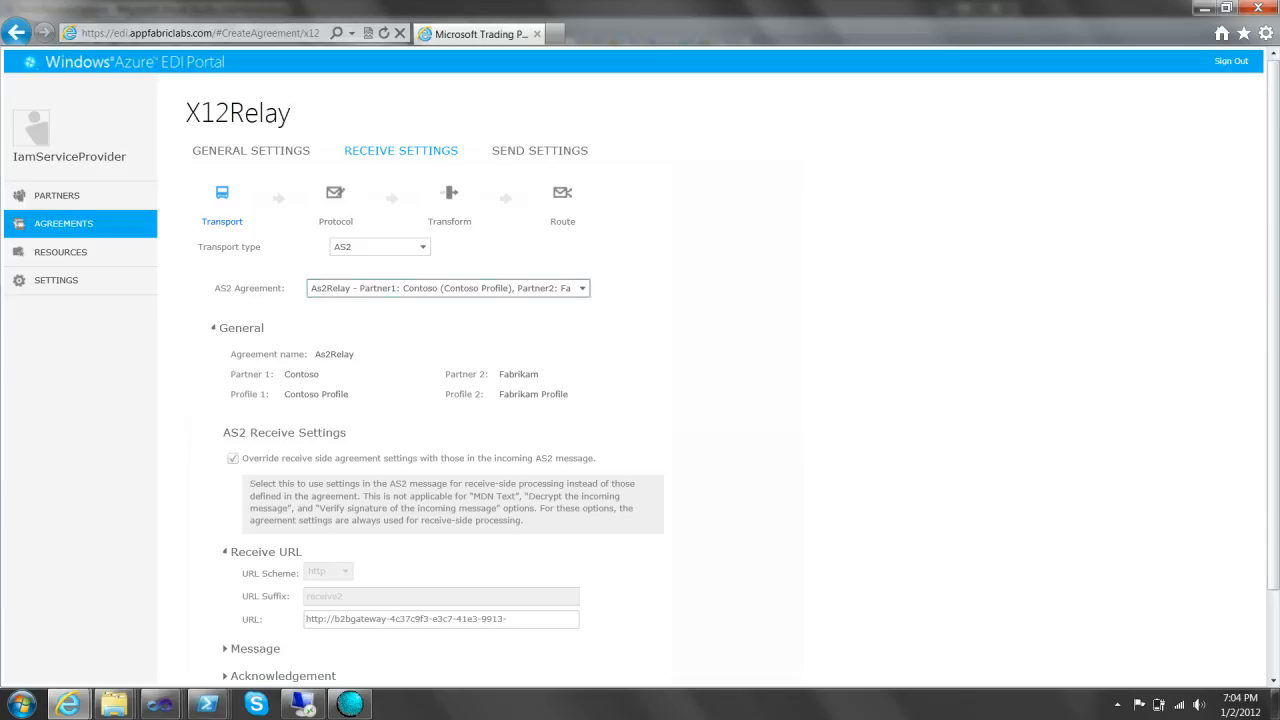
click(335, 194)
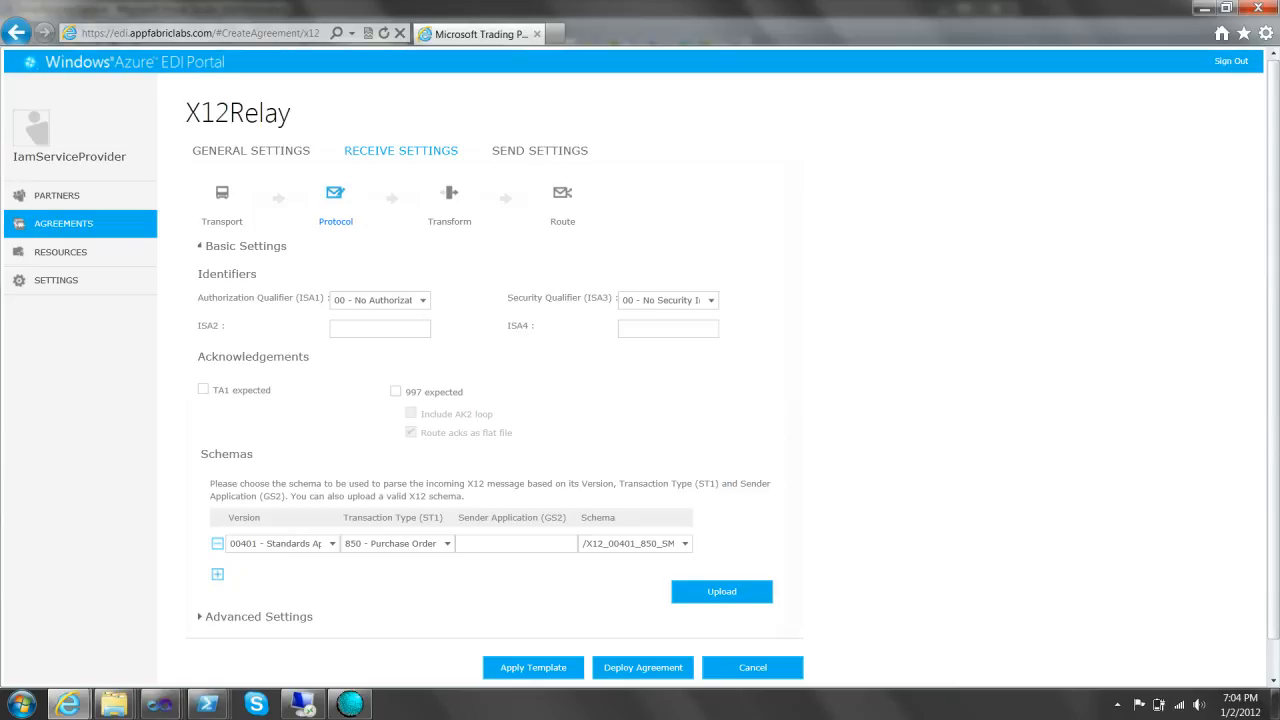
click(540, 151)
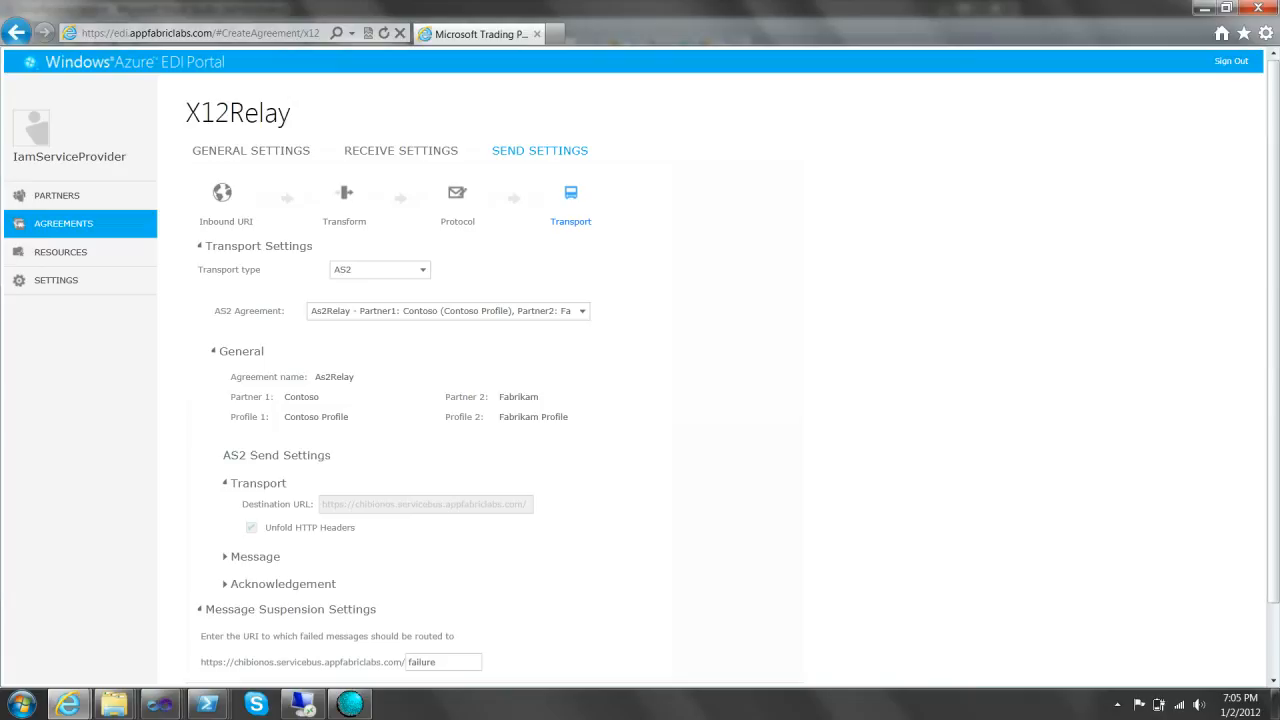
click(344, 194)
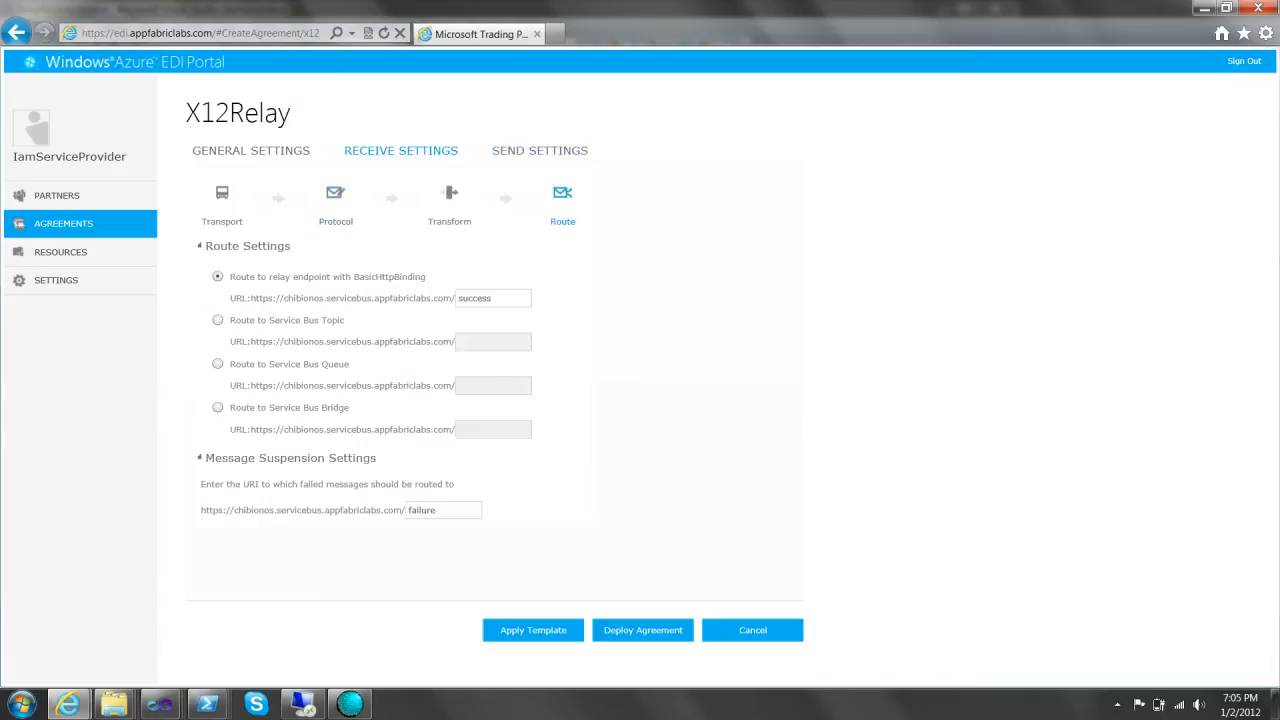
double_click(475, 298)
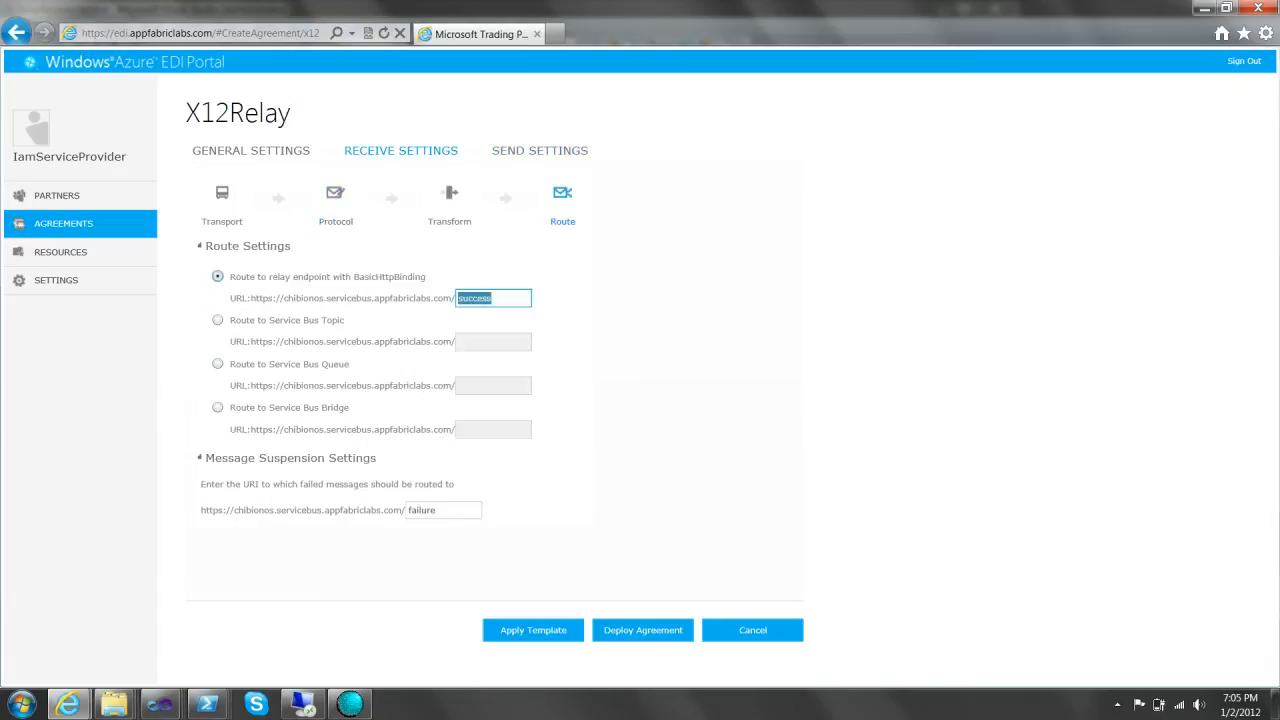
double_click(421, 510)
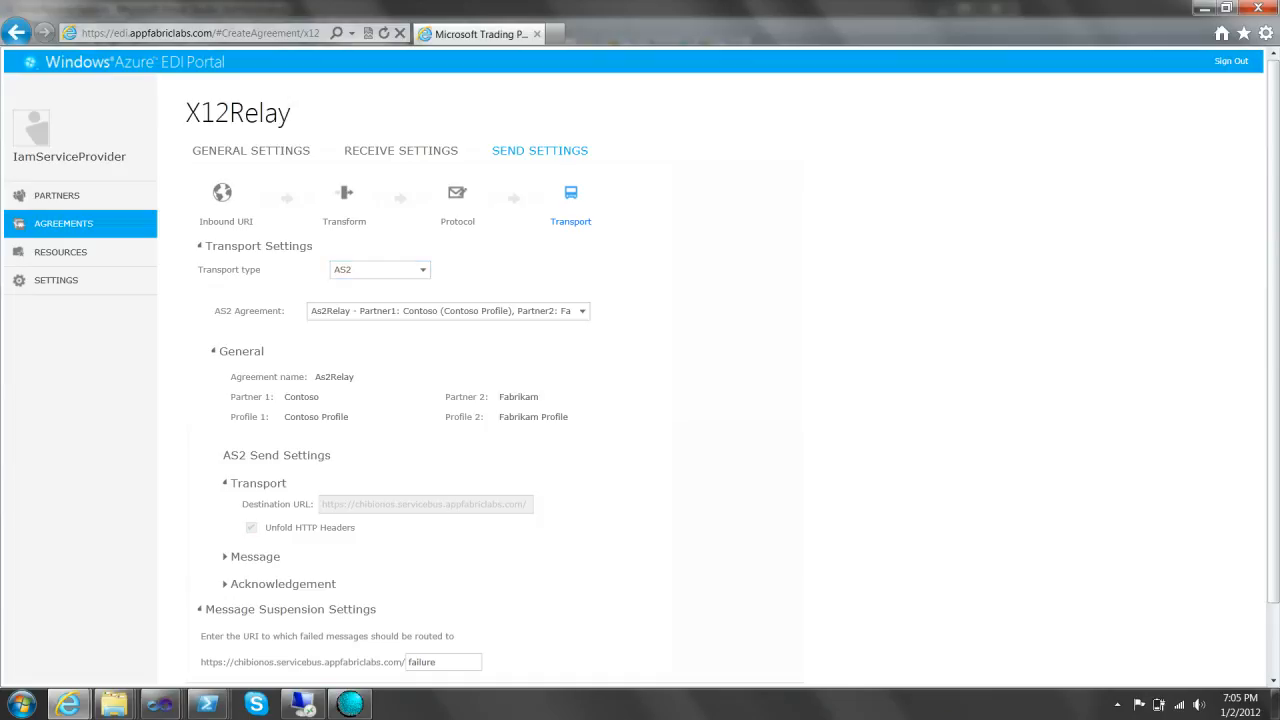
click(582, 311)
click(582, 311)
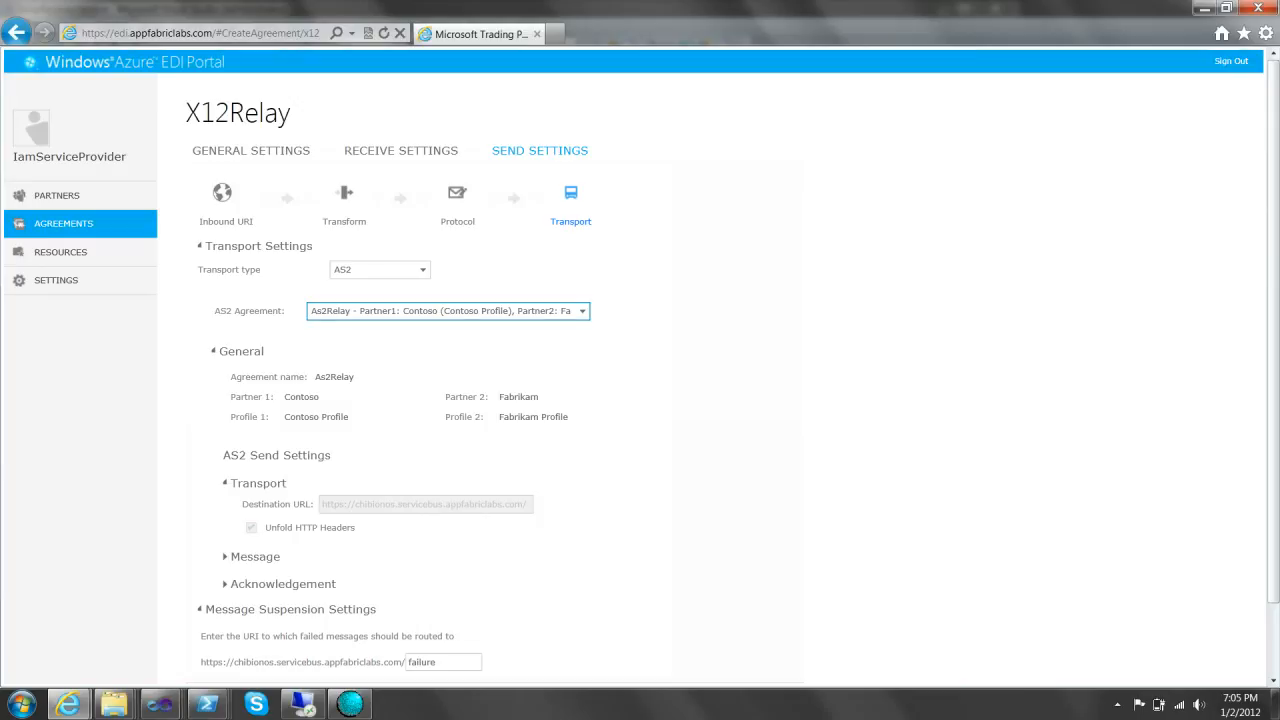
scroll(640, 380, down, 2)
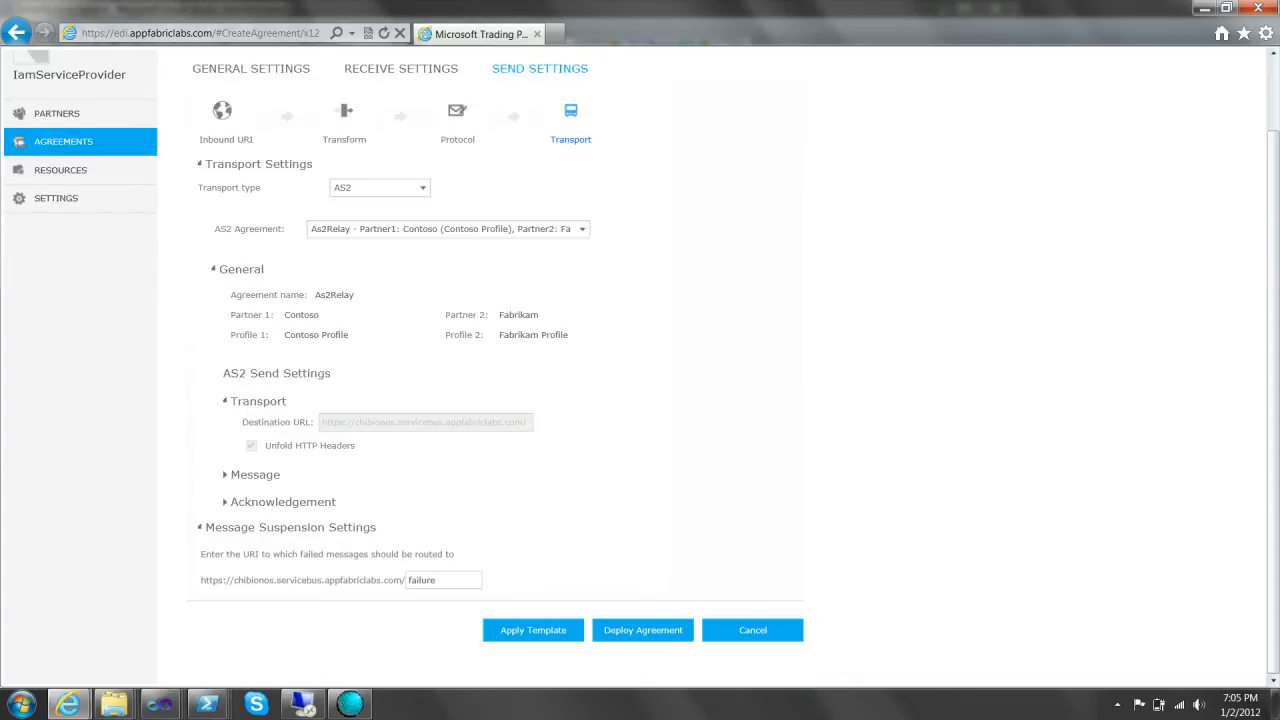
- Deploy X12Relay, then open it from the agreements list to view its details
click(643, 630)
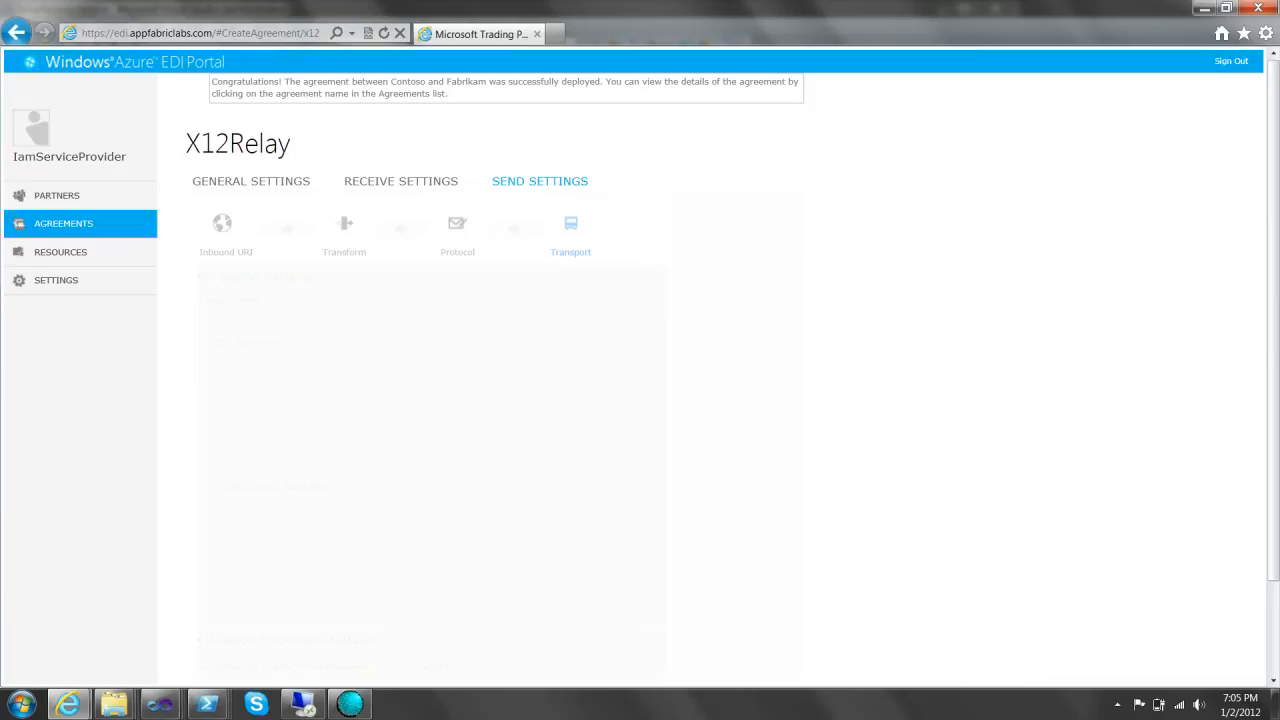
scroll(634, 366, down, 3)
scroll(634, 366, up, 2)
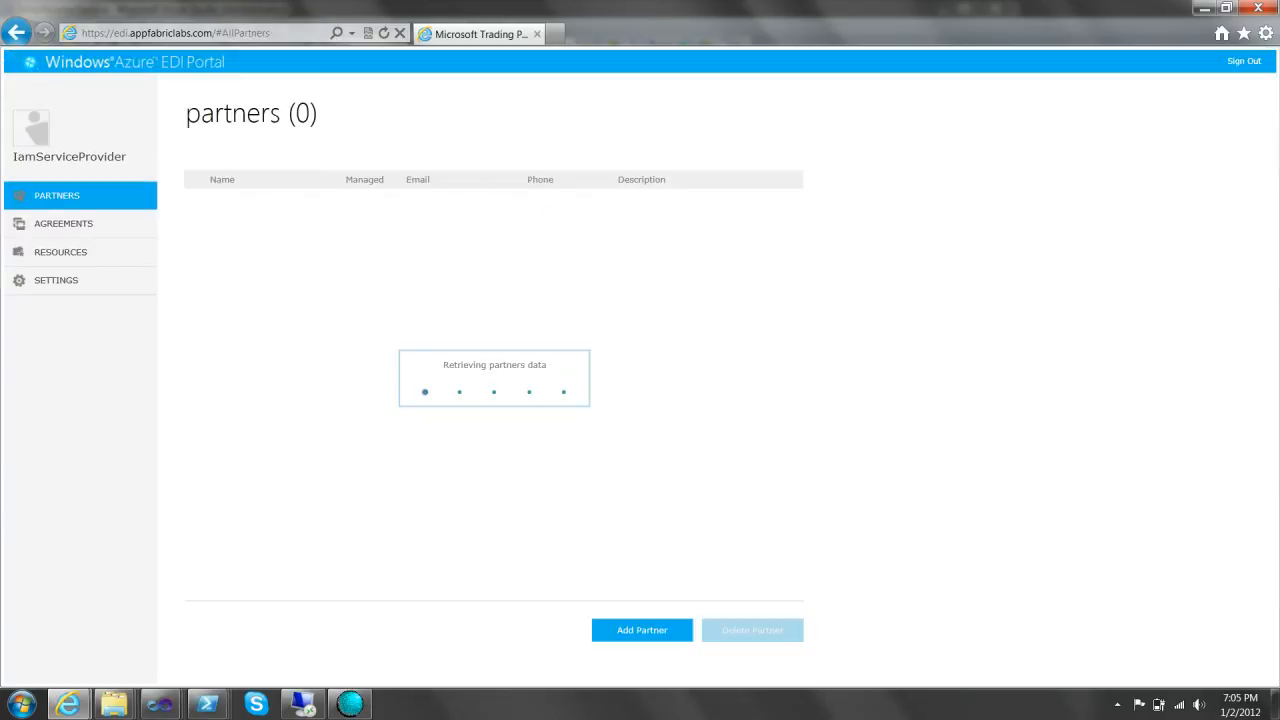
click(63, 223)
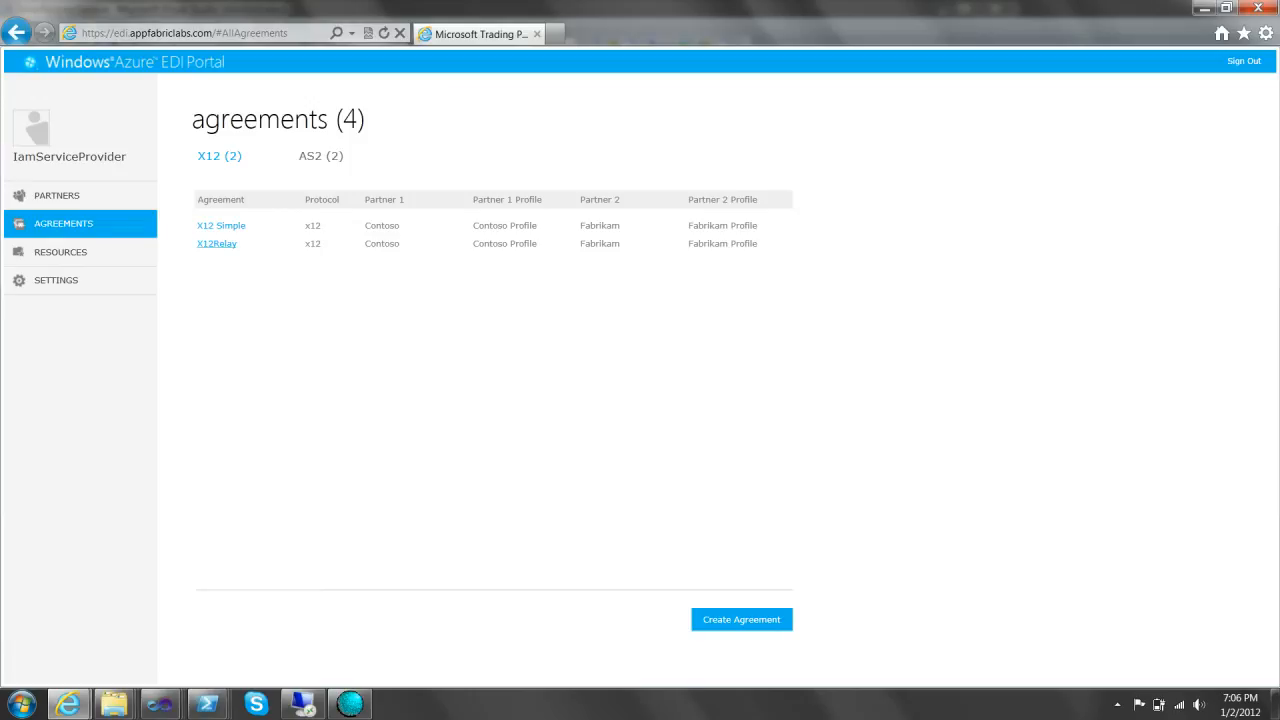
click(216, 243)
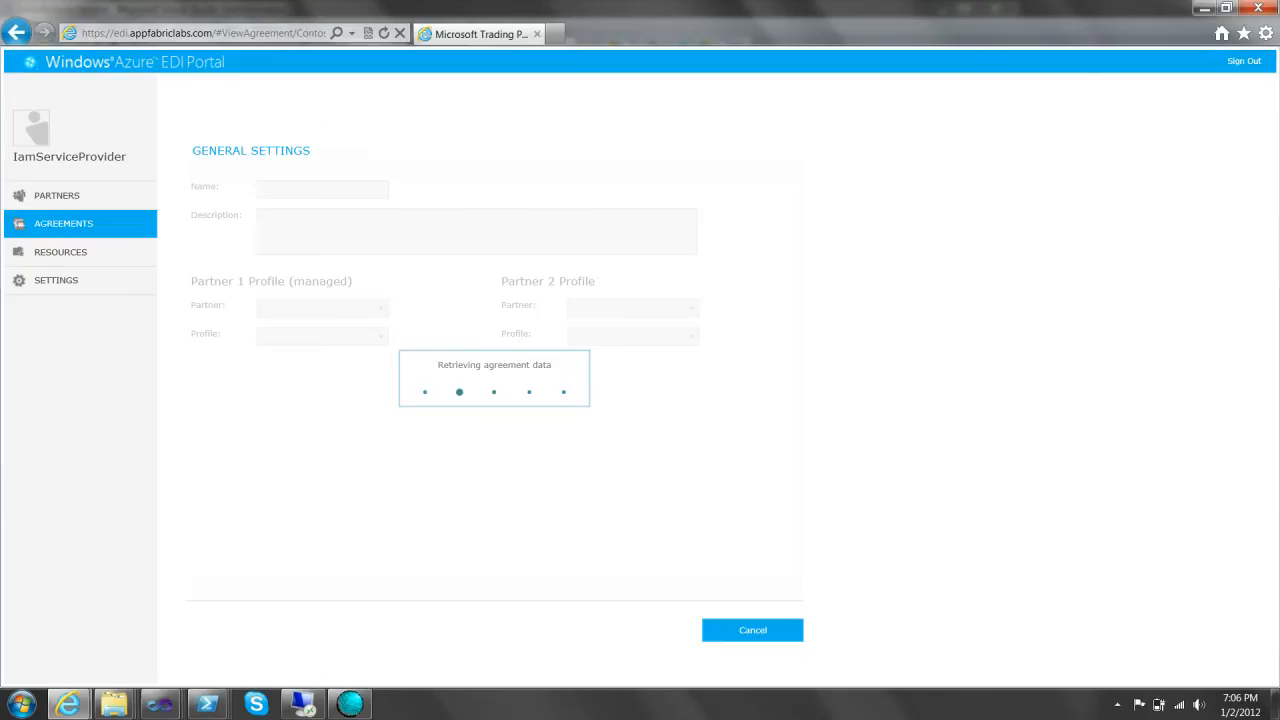